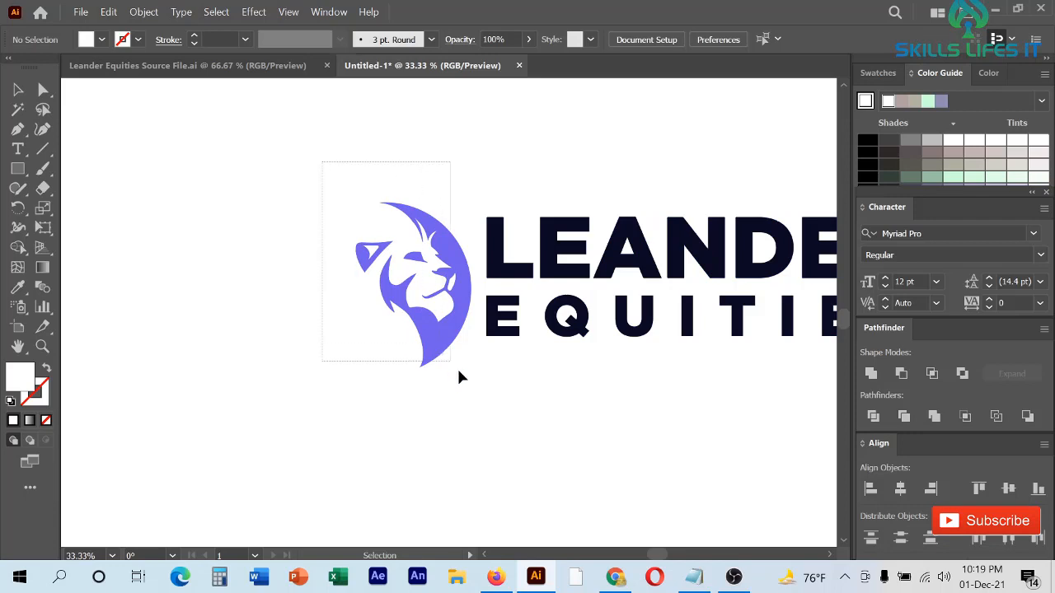
Examine the lion emblem and the LEANDER EQUITIES wordmark in the grouped logo
scroll(414, 284, up, 1)
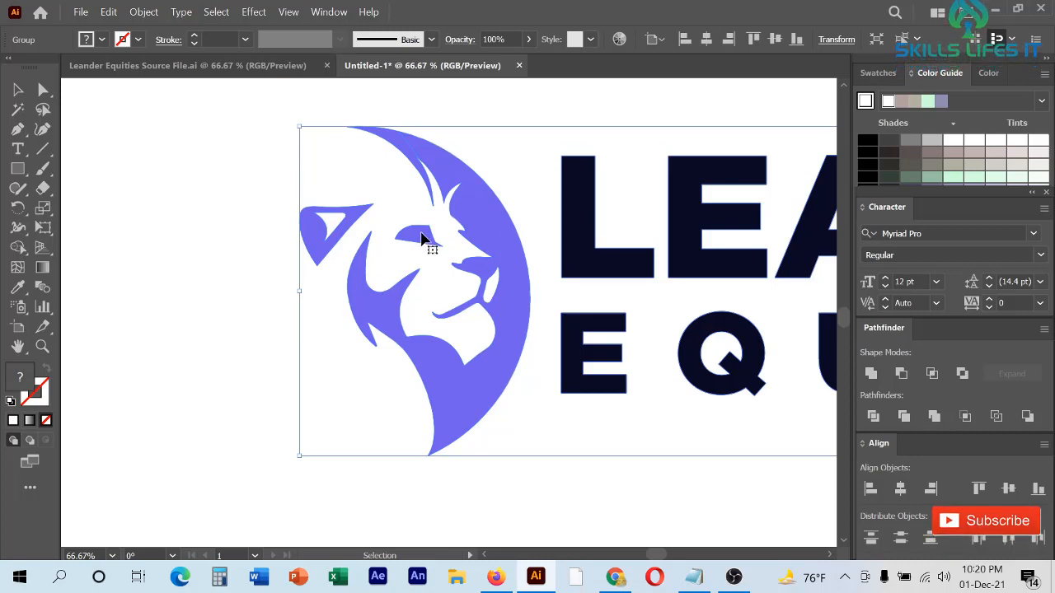
scroll(422, 238, down, 3)
scroll(423, 238, down, 1)
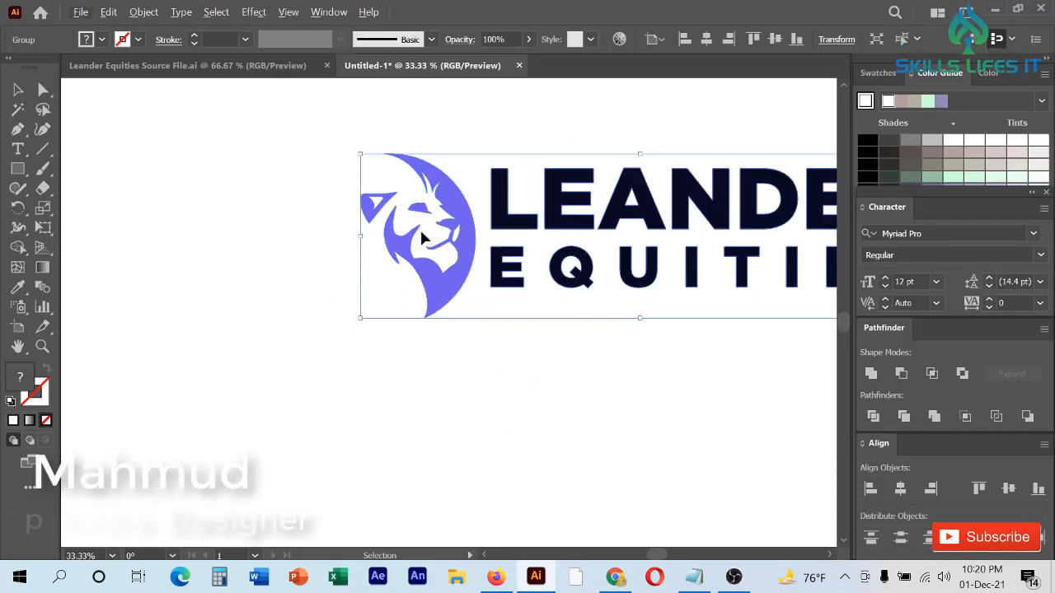
scroll(557, 237, down, 1)
scroll(473, 196, up, 1)
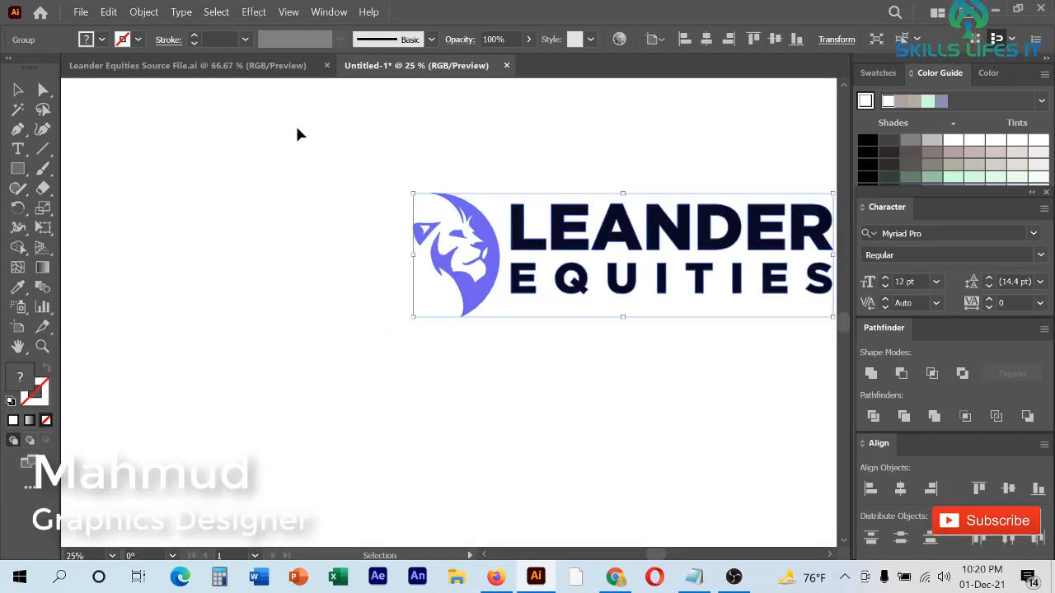
scroll(476, 216, up, 2)
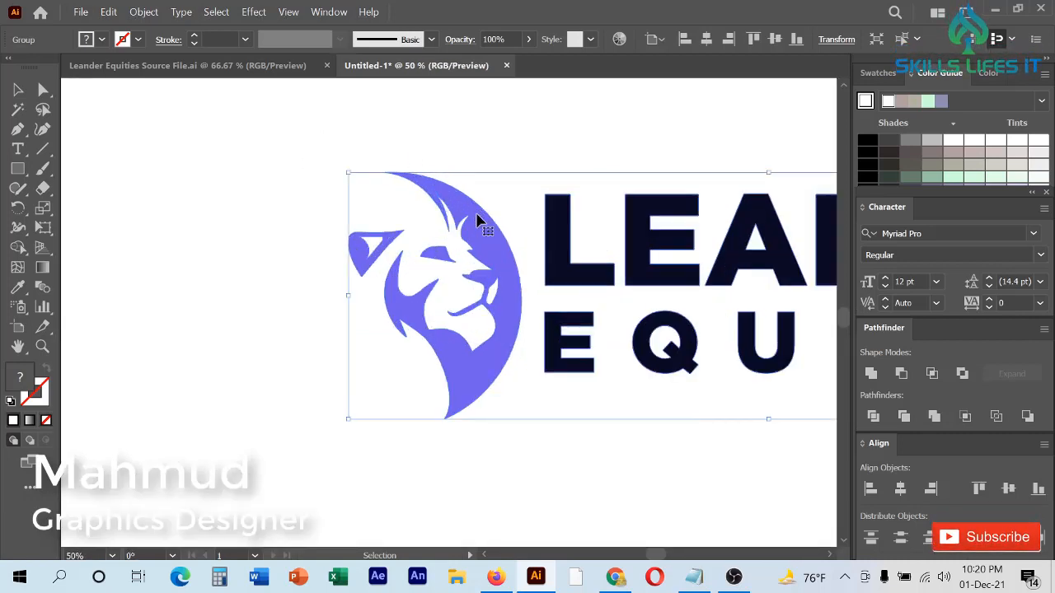
scroll(476, 219, up, 1)
scroll(476, 219, down, 2)
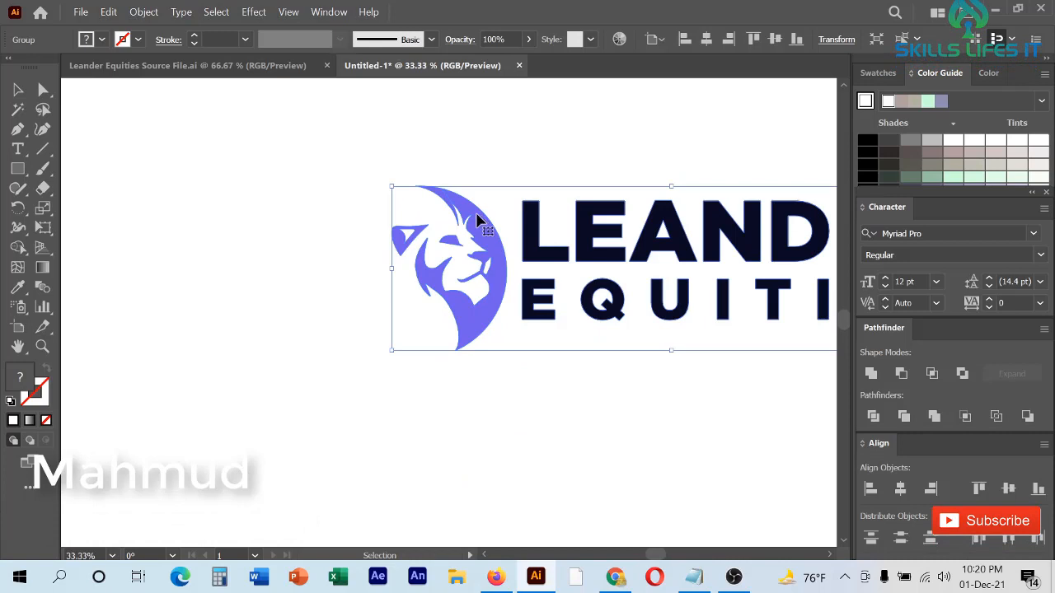
scroll(477, 218, up, 2)
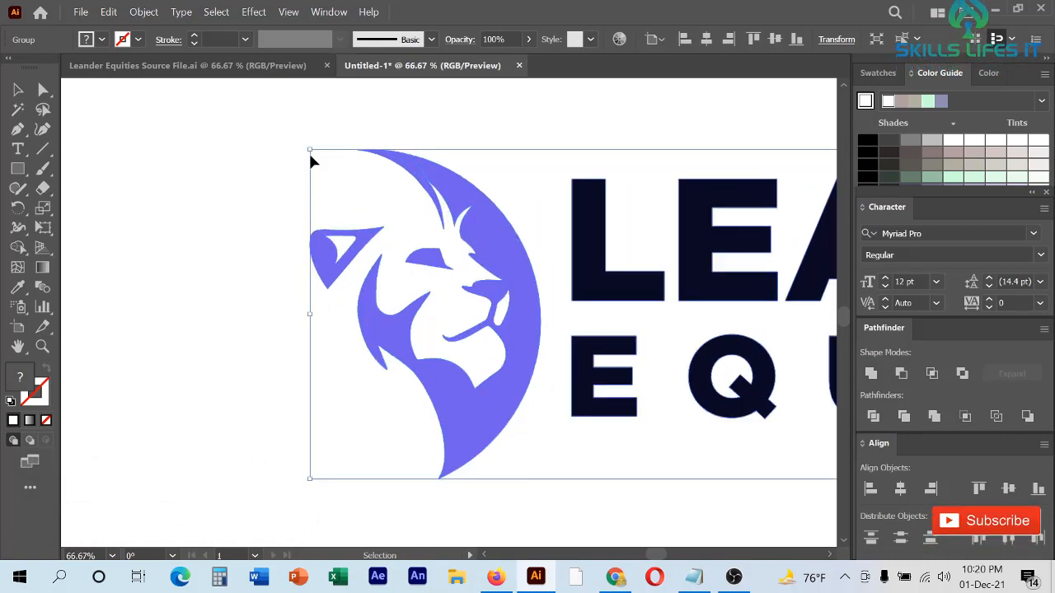
Ungroup the LEANDER EQUITIES logo and select only the lion emblem
drag(303, 124, 506, 444)
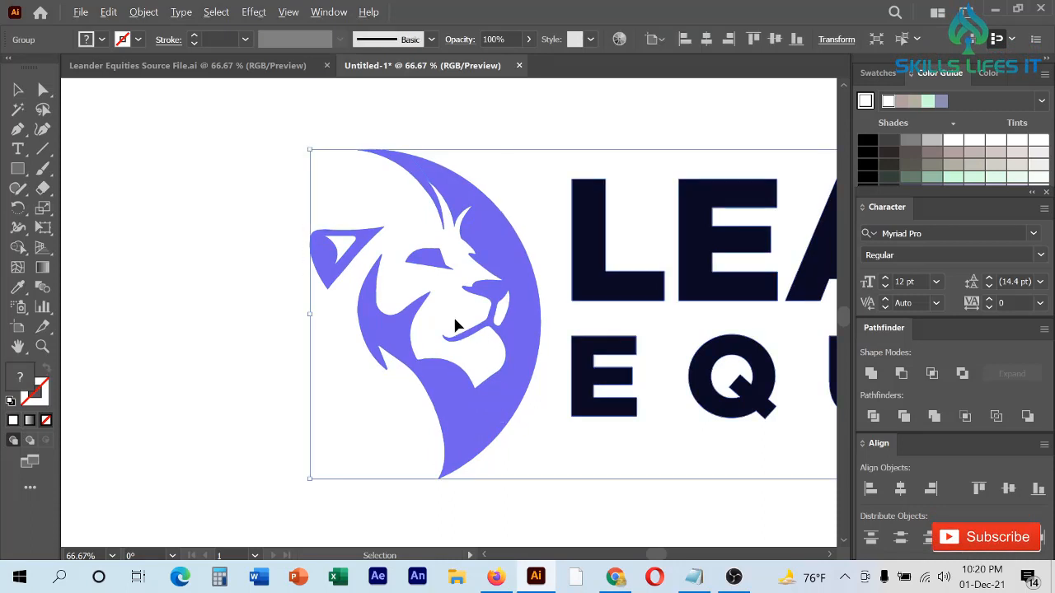
scroll(454, 324, down, 1)
right_click(488, 319)
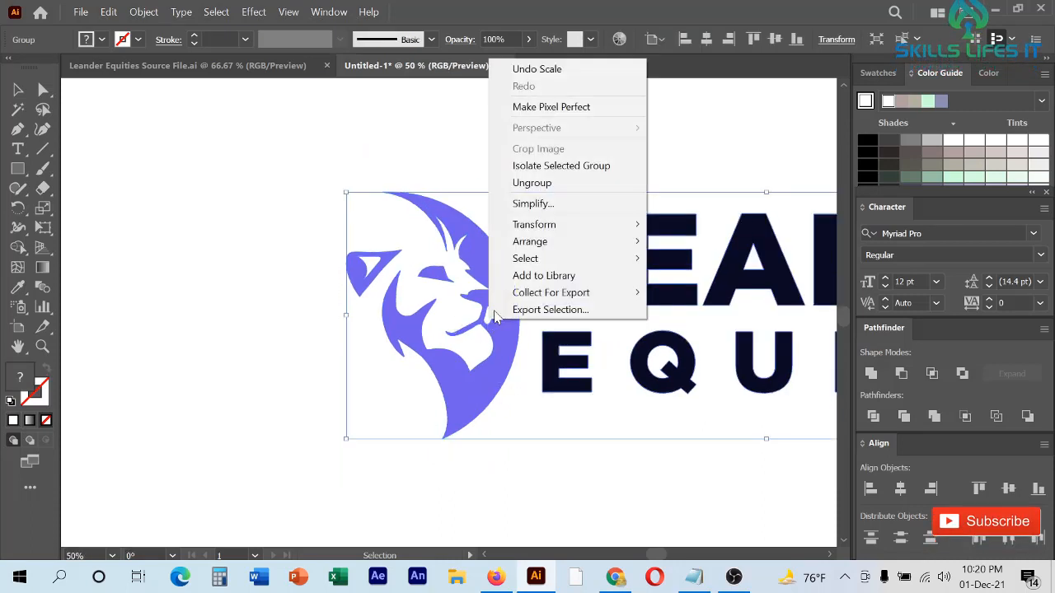
click(531, 182)
drag(313, 163, 535, 496)
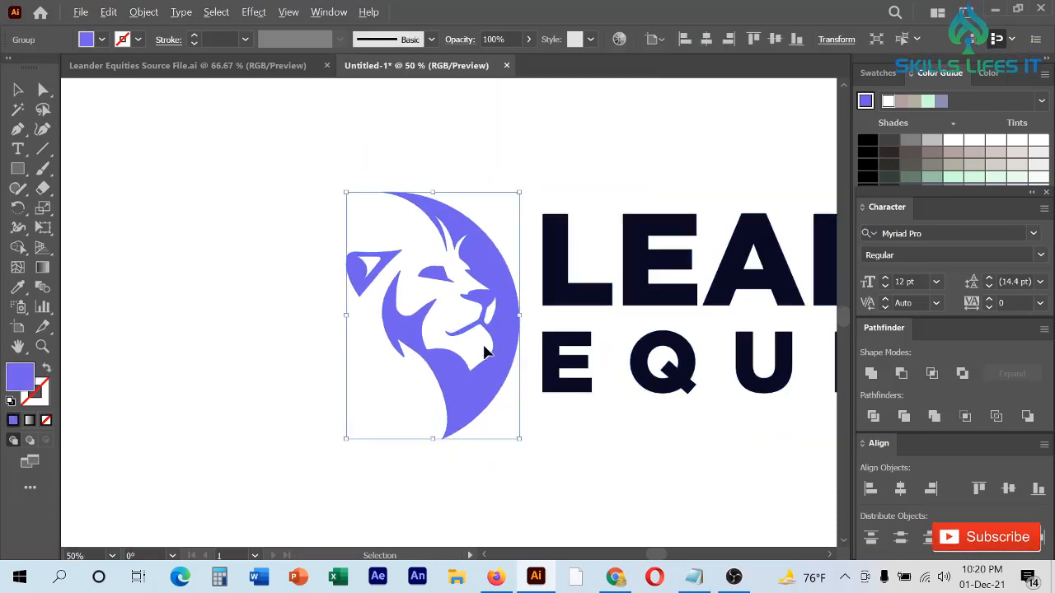
scroll(487, 353, up, 2)
scroll(438, 358, down, 2)
scroll(320, 235, up, 2)
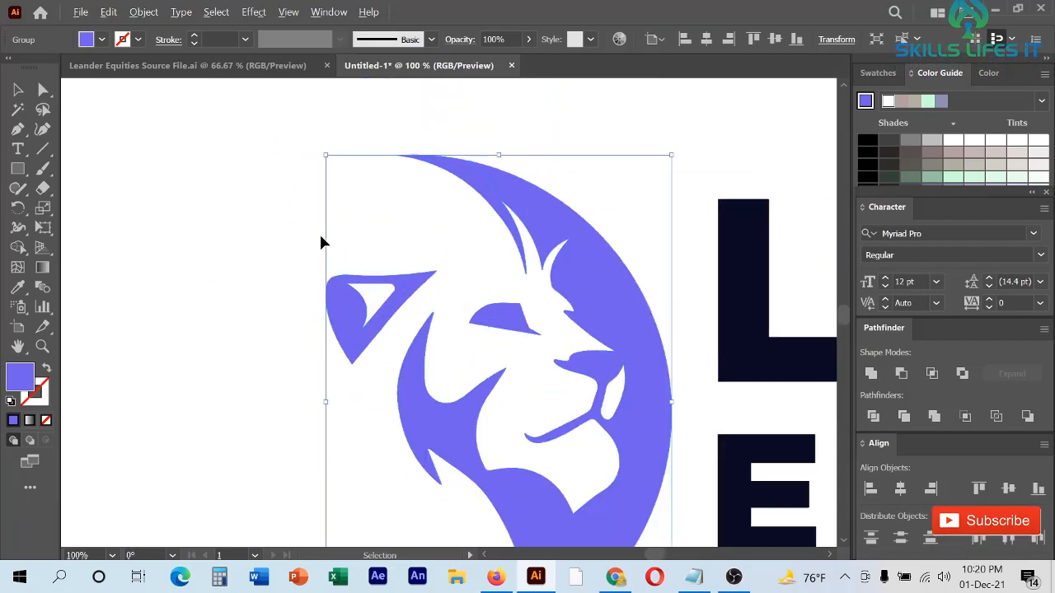
scroll(320, 235, down, 2)
scroll(475, 213, down, 2)
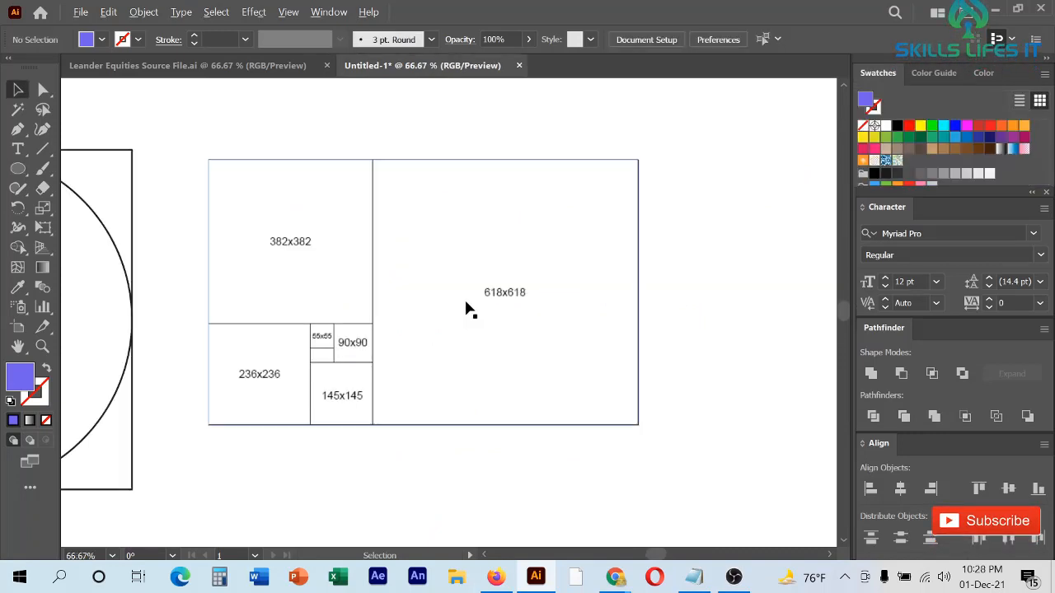
Create a 618 px by 618 px circle with the Ellipse tool, matching the largest square of the golden-ratio grid
scroll(466, 306, down, 1)
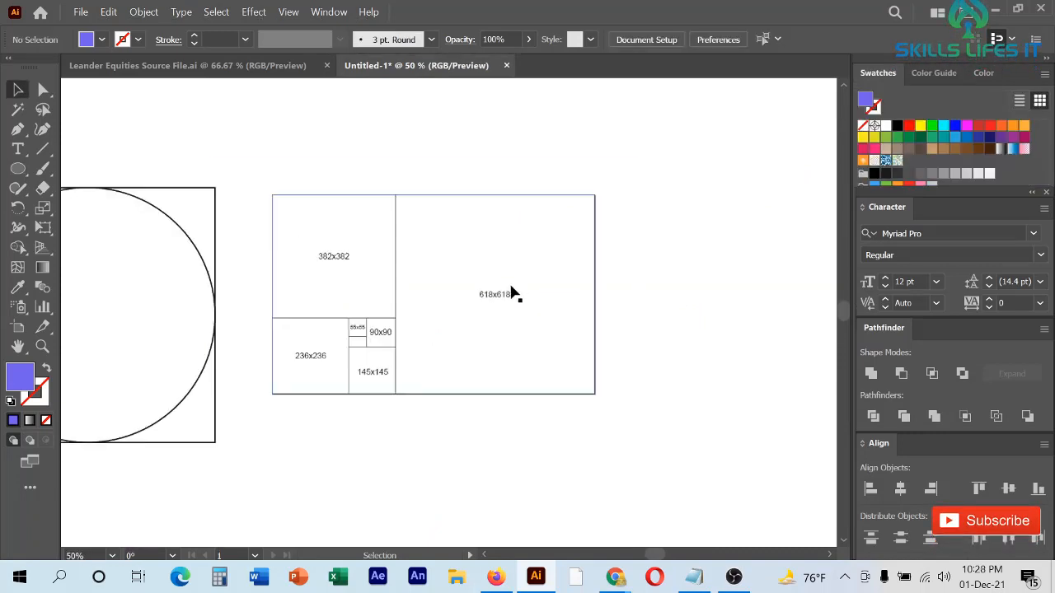
scroll(646, 277, up, 1)
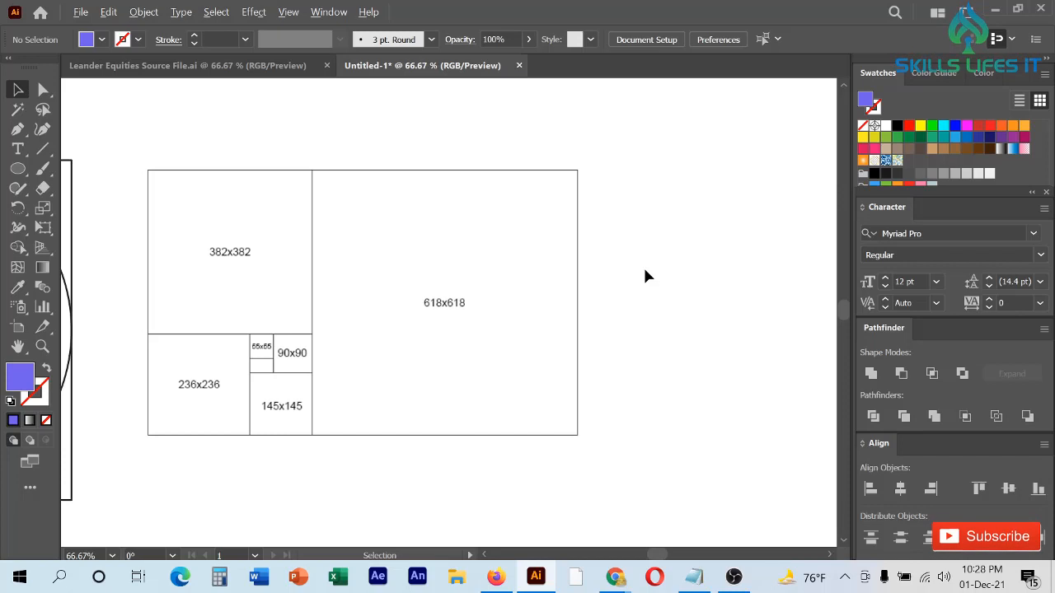
click(17, 168)
scroll(613, 313, up, 1)
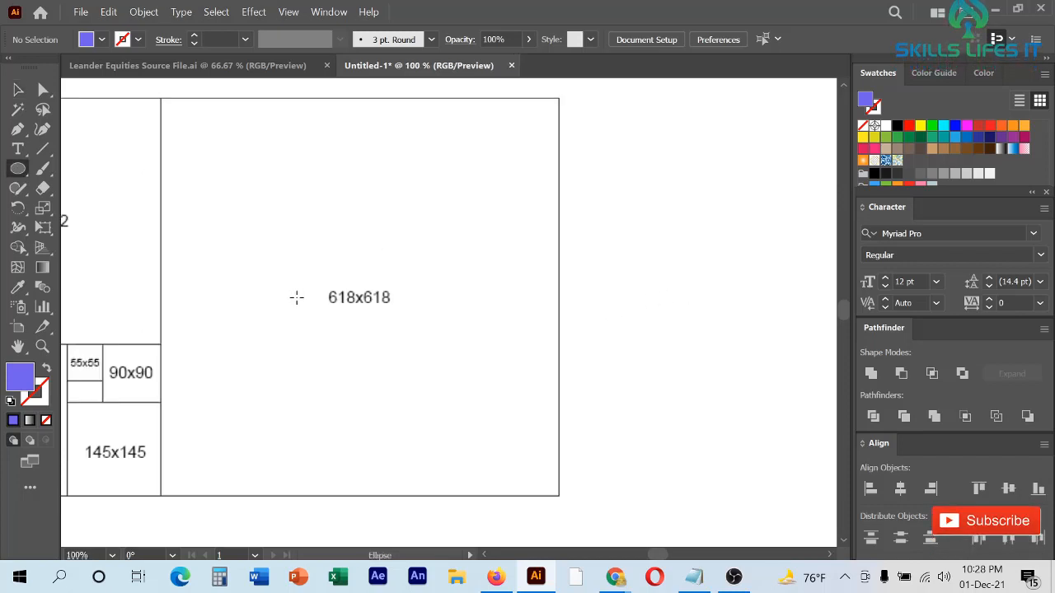
scroll(466, 289, down, 1)
scroll(618, 286, up, 1)
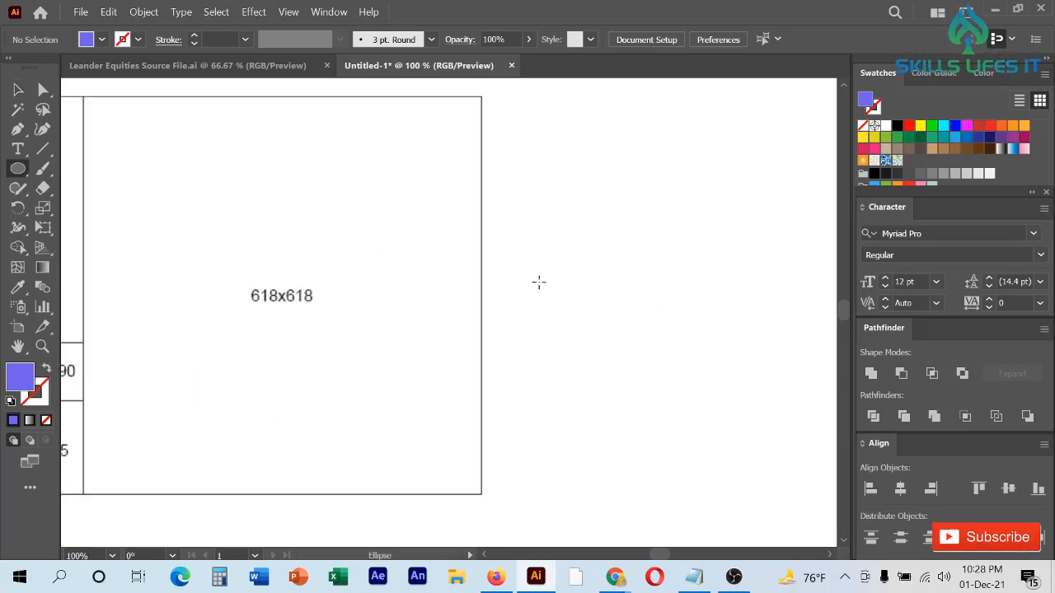
click(539, 282)
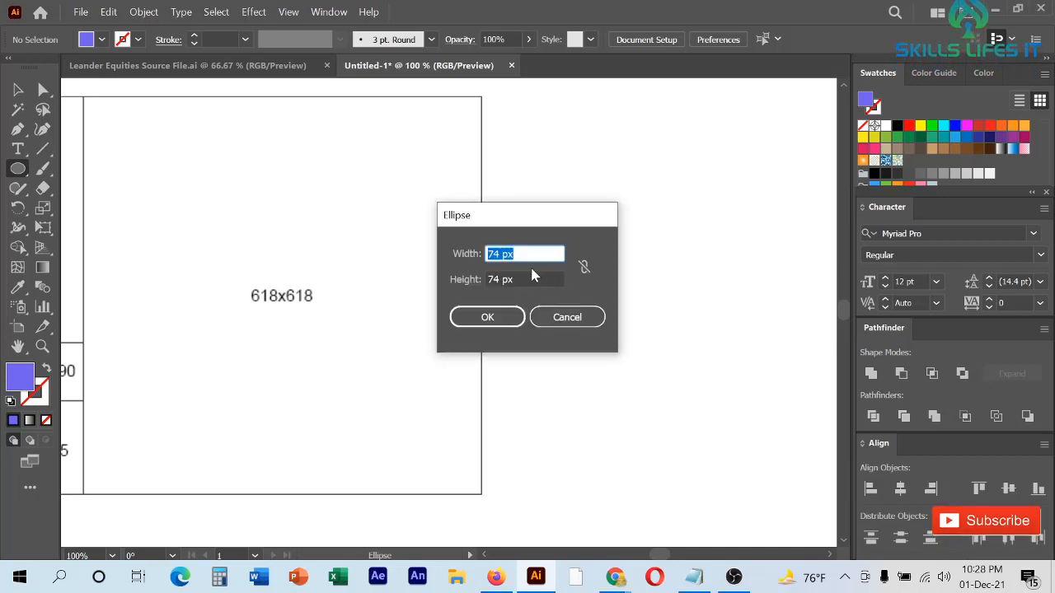
click(524, 255)
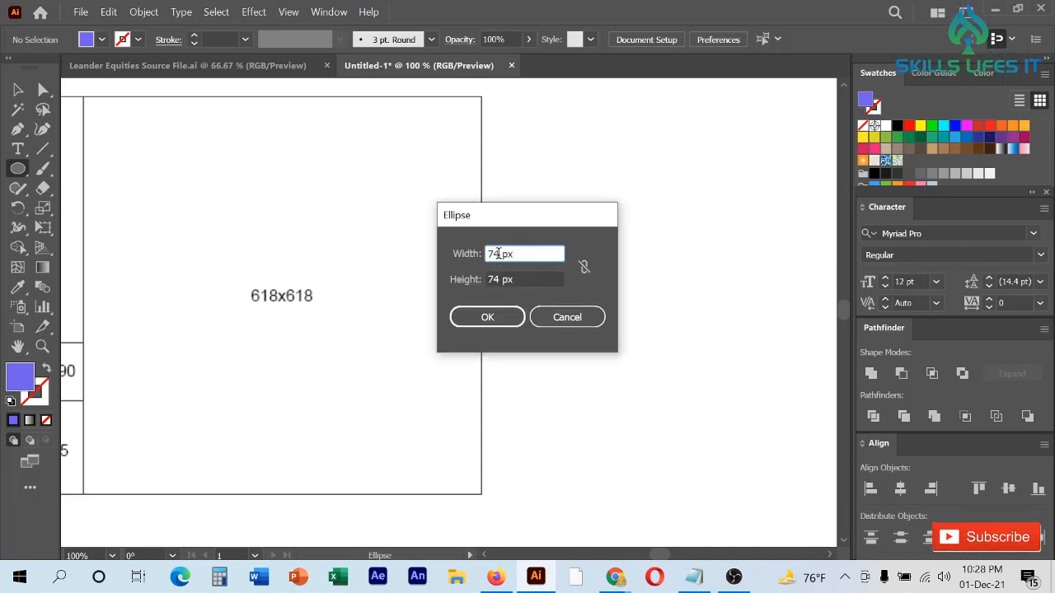
drag(498, 254, 443, 257)
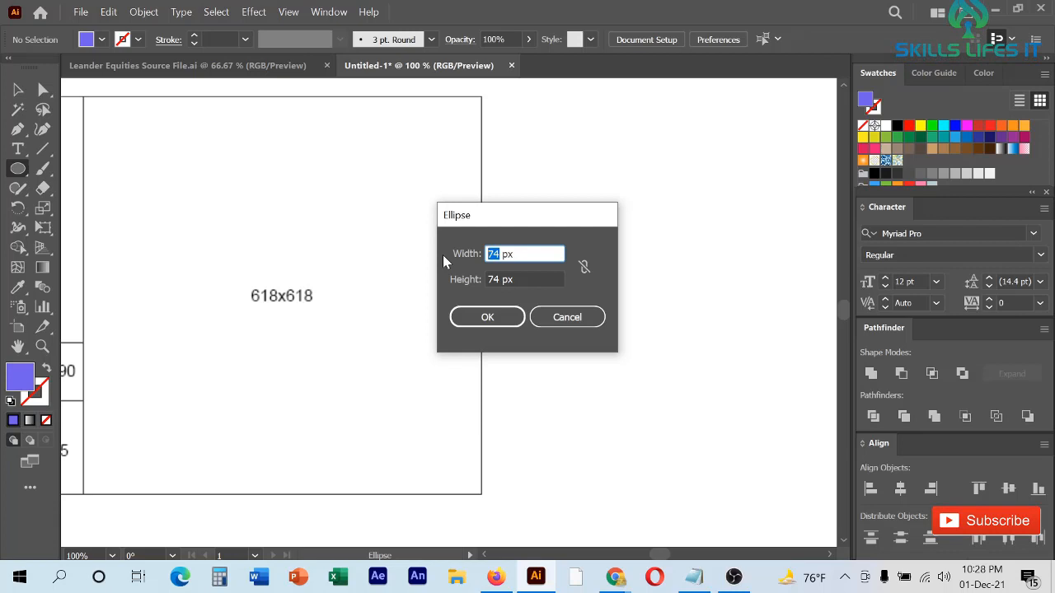
text(6)
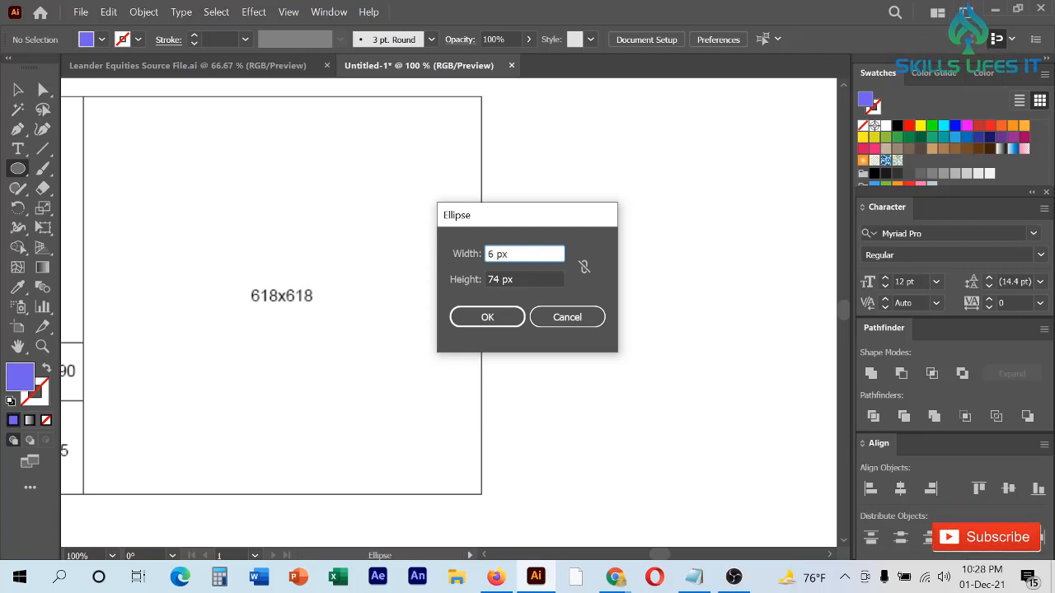
text(18)
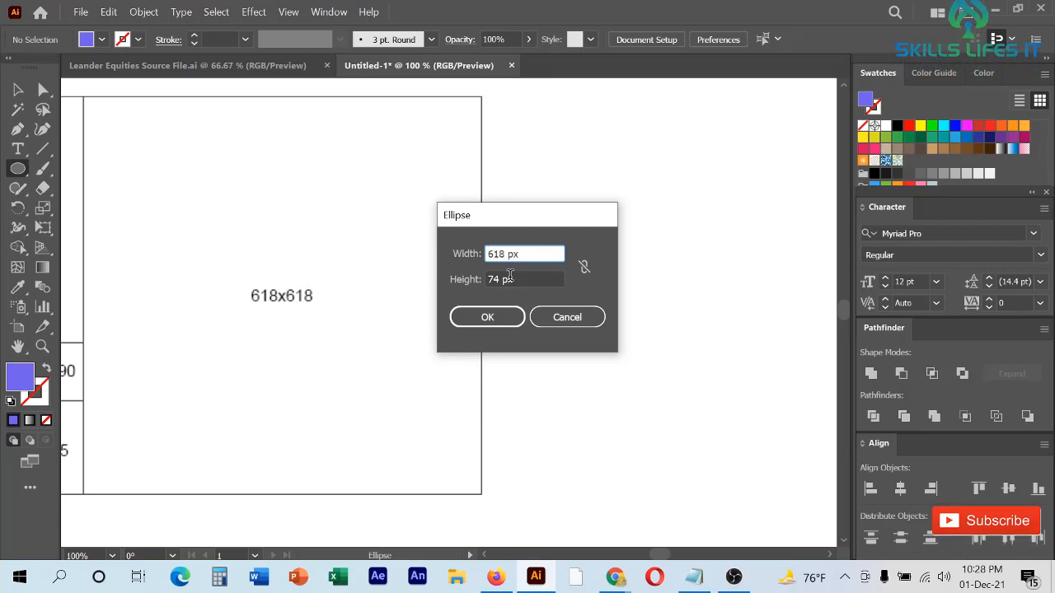
click(501, 279)
drag(498, 280, 487, 279)
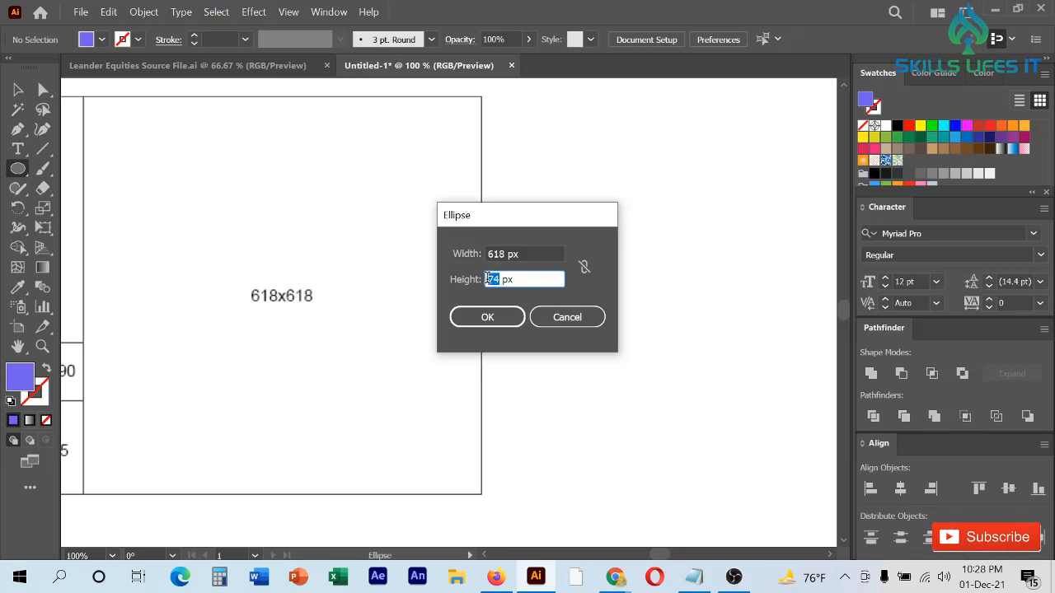
text(618)
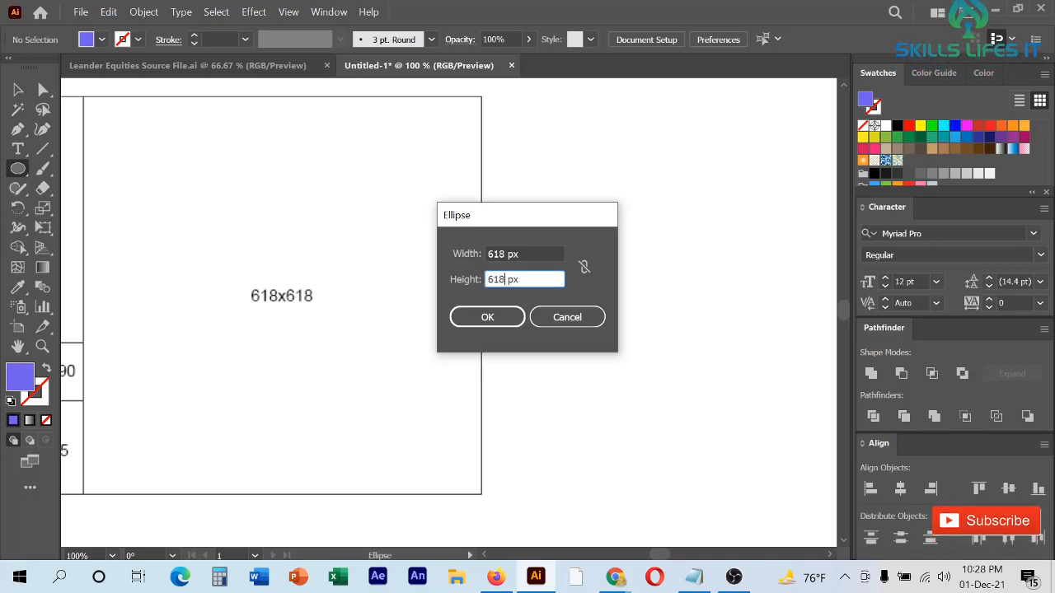
click(498, 321)
Move the 618 px circle into the empty area to the right of the golden-ratio grid
scroll(401, 205, down, 4)
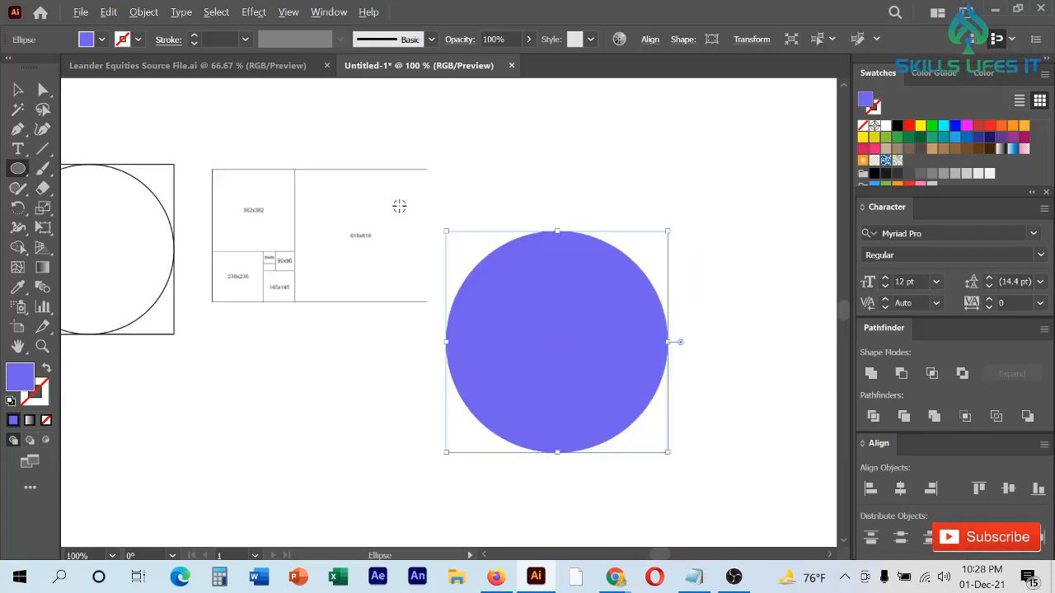
click(18, 89)
drag(497, 334, 530, 289)
scroll(347, 206, up, 2)
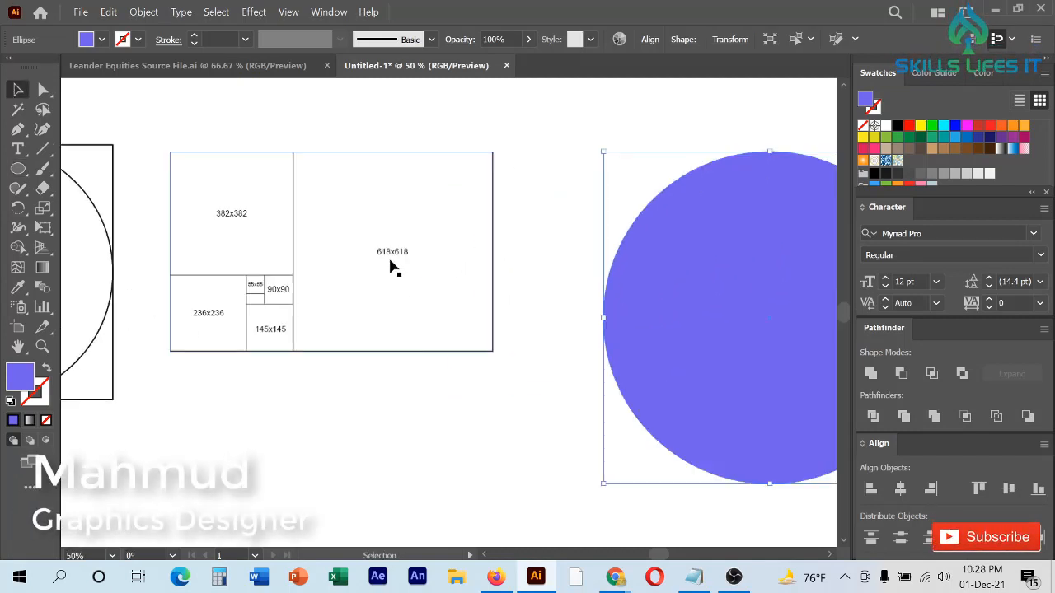
Create a 382 px by 382 px circle with the Ellipse tool, matching the grid's second-largest square
scroll(207, 192, up, 3)
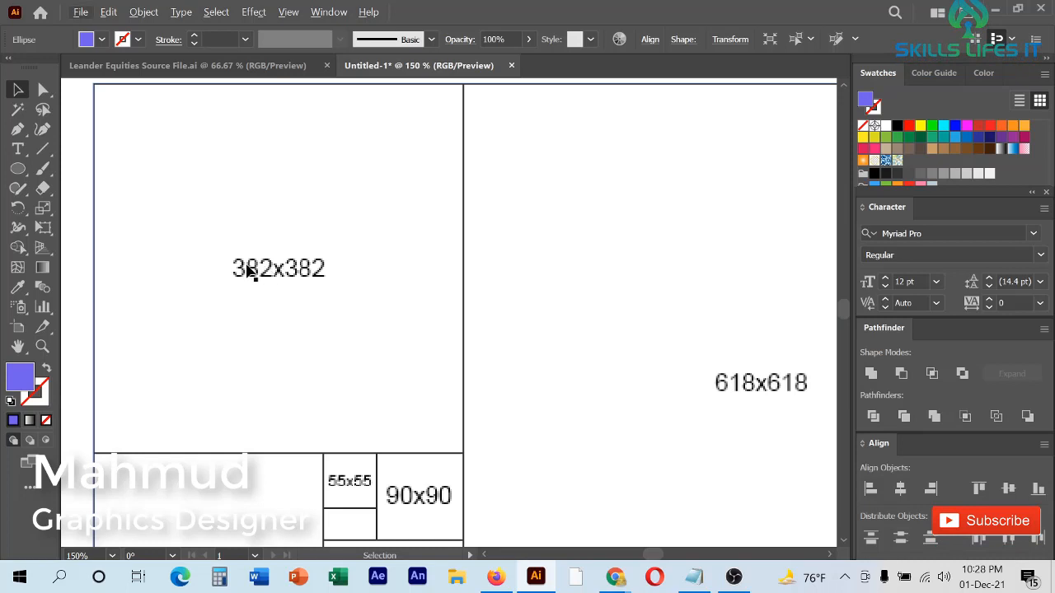
scroll(246, 229, down, 2)
key(l)
scroll(391, 304, up, 1)
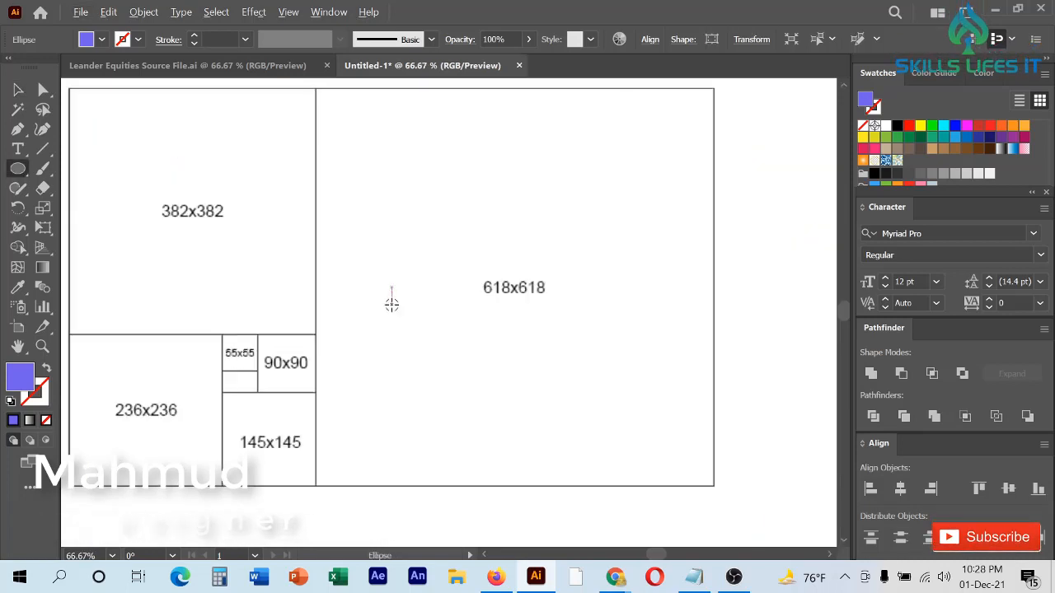
click(392, 304)
click(514, 255)
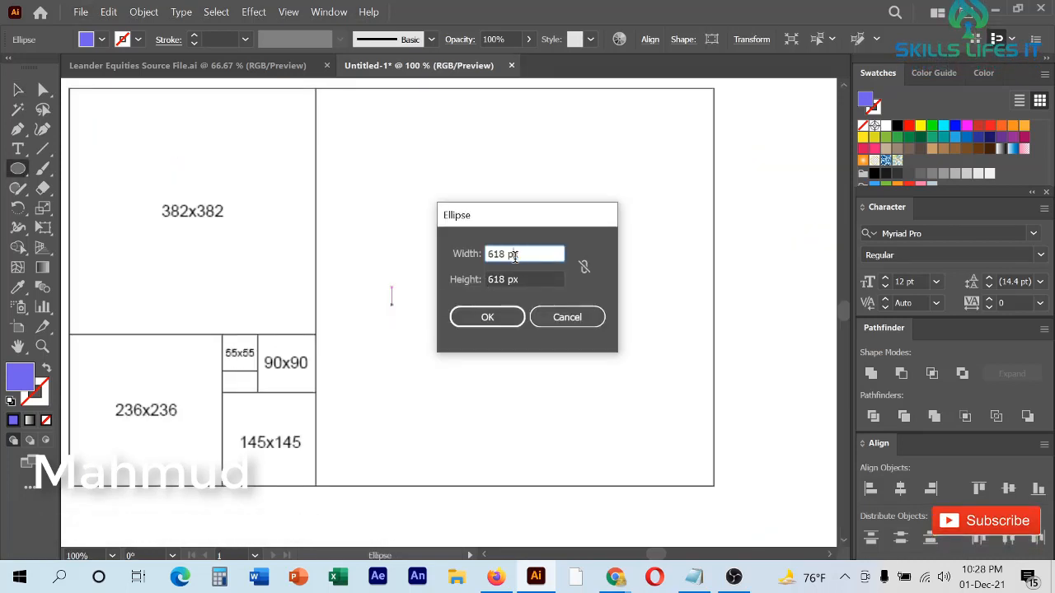
drag(507, 255, 487, 255)
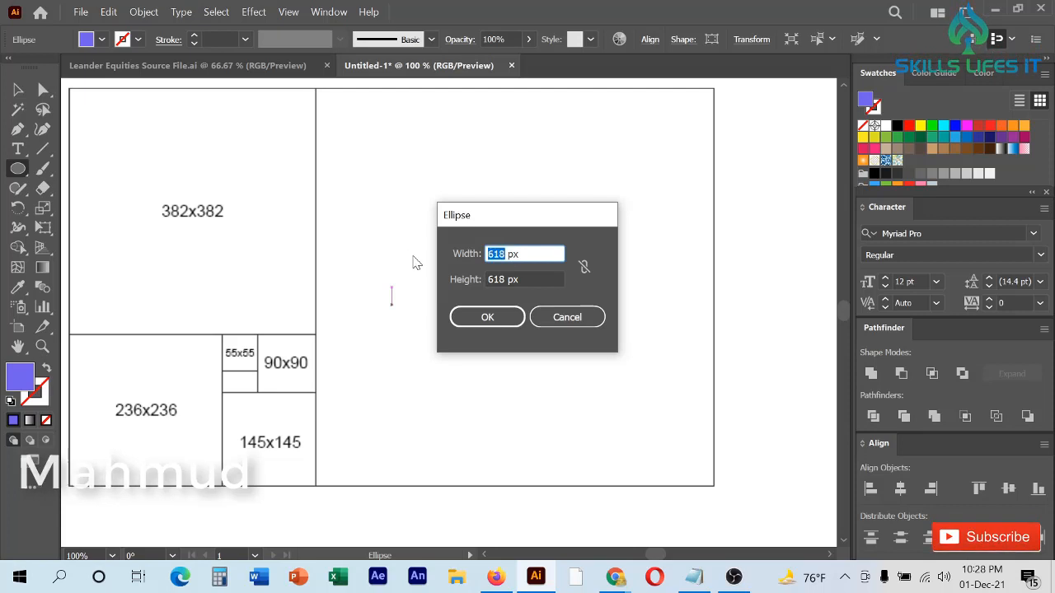
text(382)
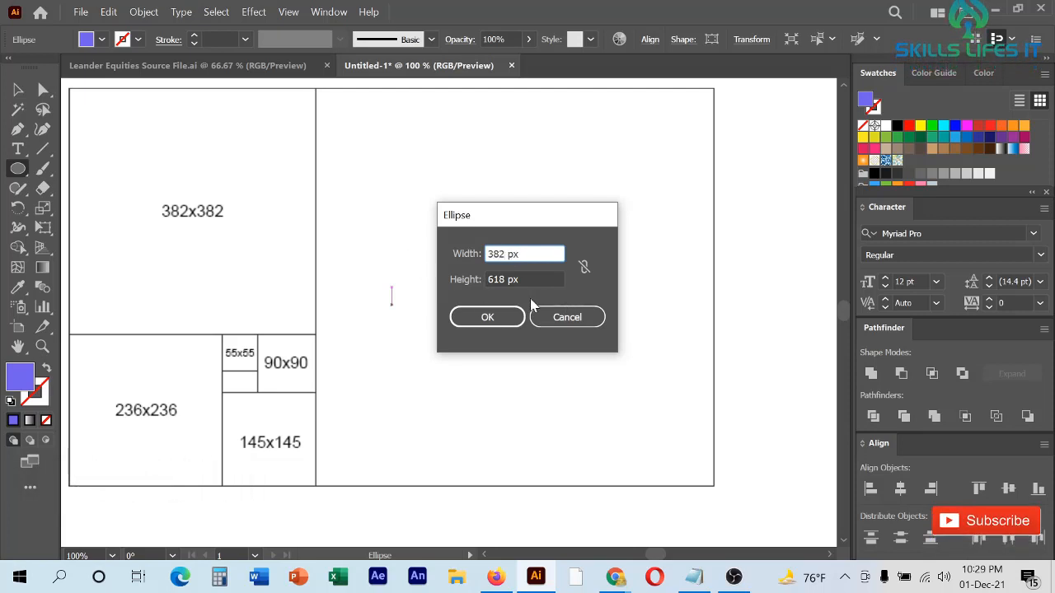
click(499, 281)
drag(508, 280, 441, 278)
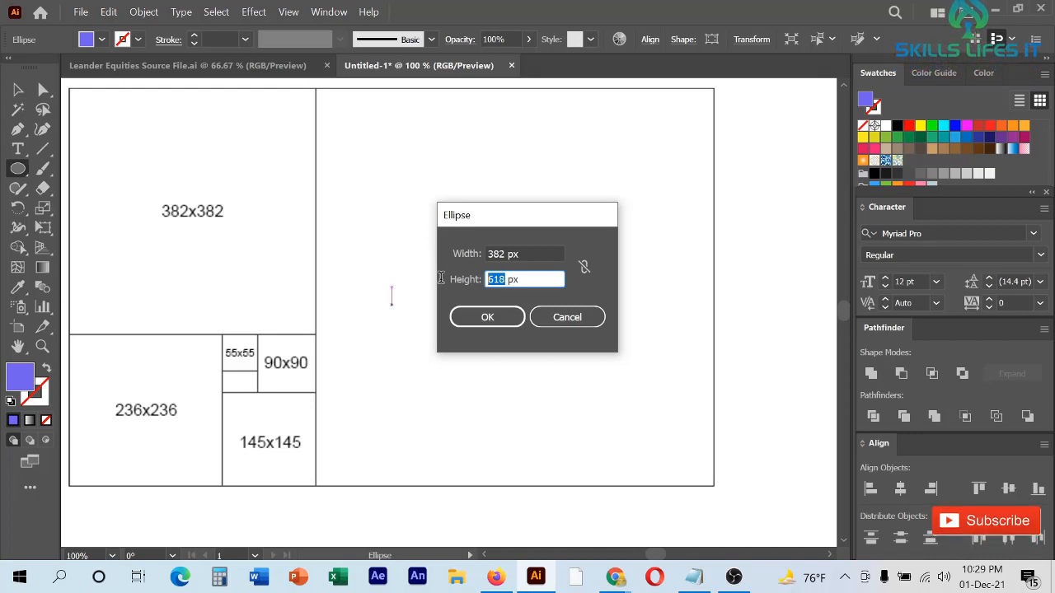
key(Return)
scroll(485, 178, down, 1)
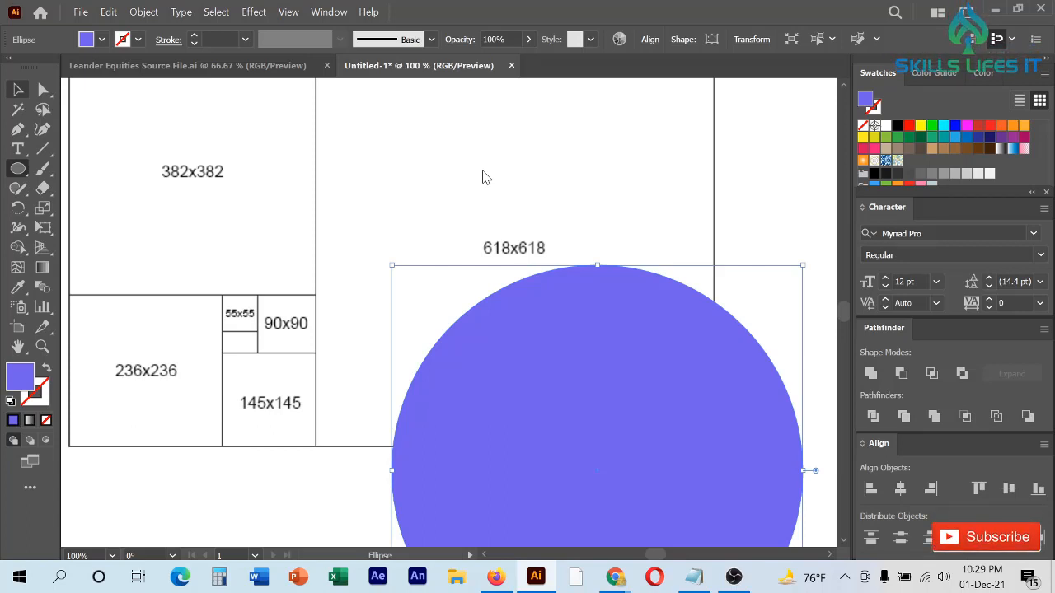
scroll(511, 178, down, 2)
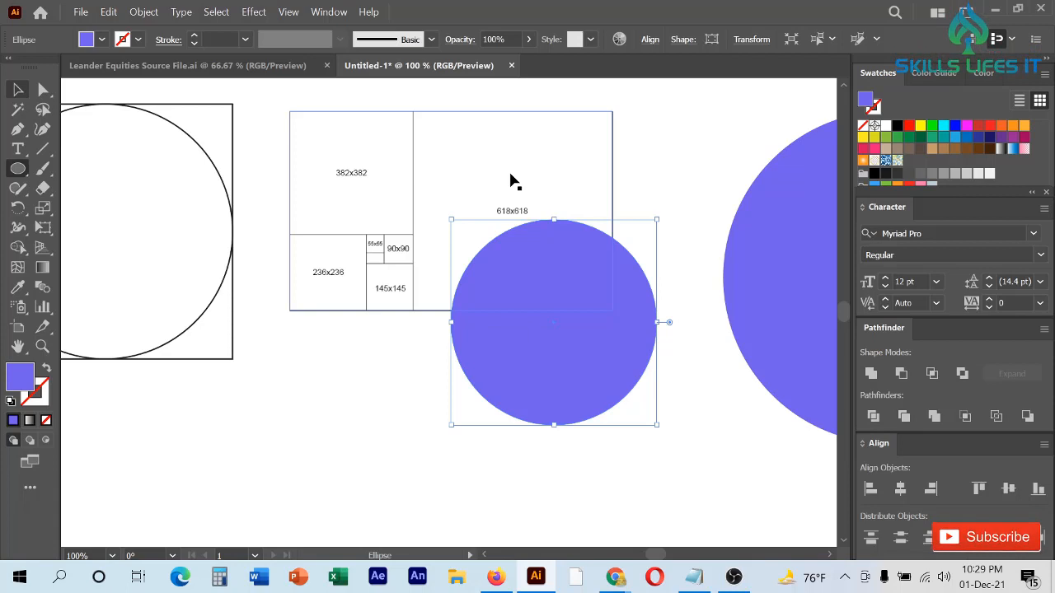
Create a 236 px by 236 px circle with the Ellipse tool and move it below the grid's 236x236 square
scroll(444, 313, down, 4)
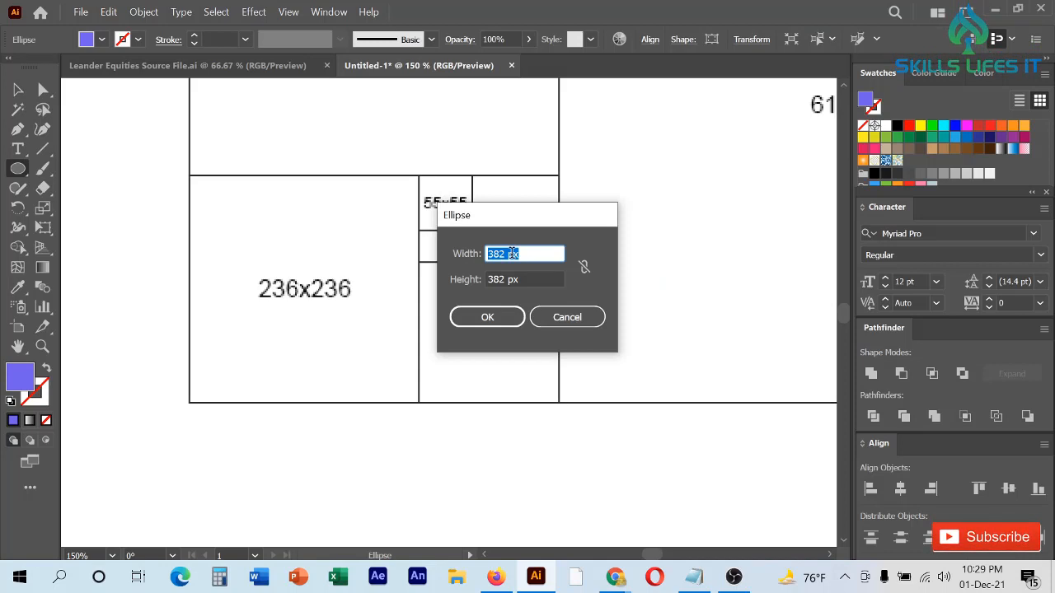
text(2)
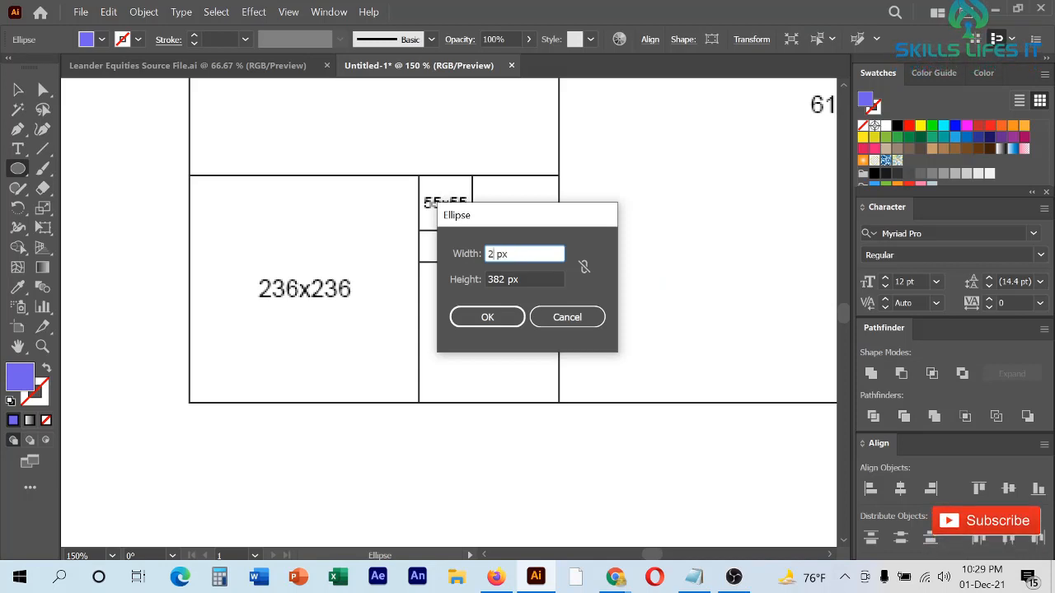
text(36)
key(Tab)
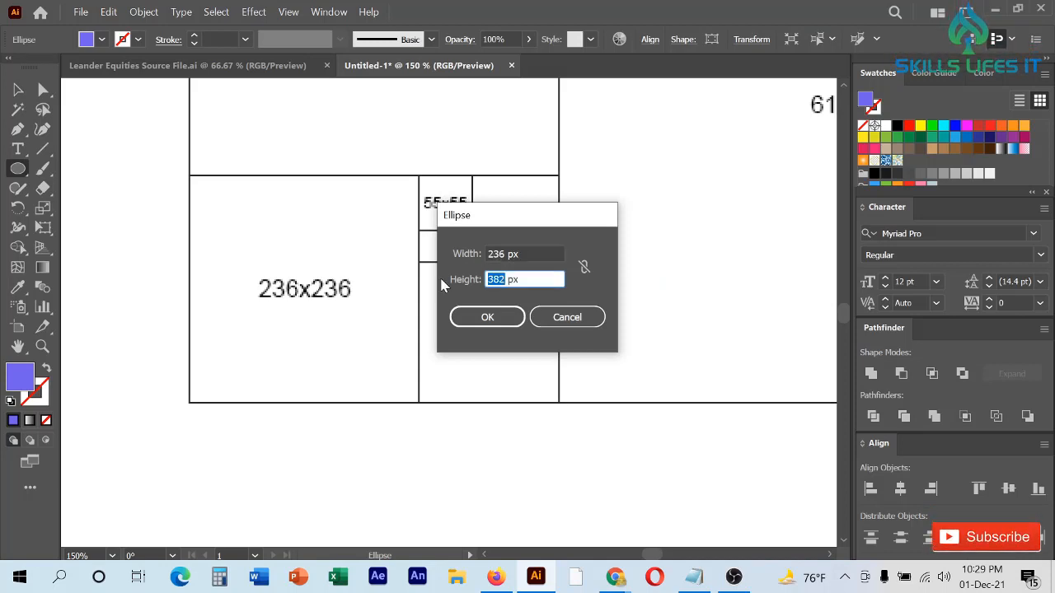
text(2)
drag(430, 420, 254, 430)
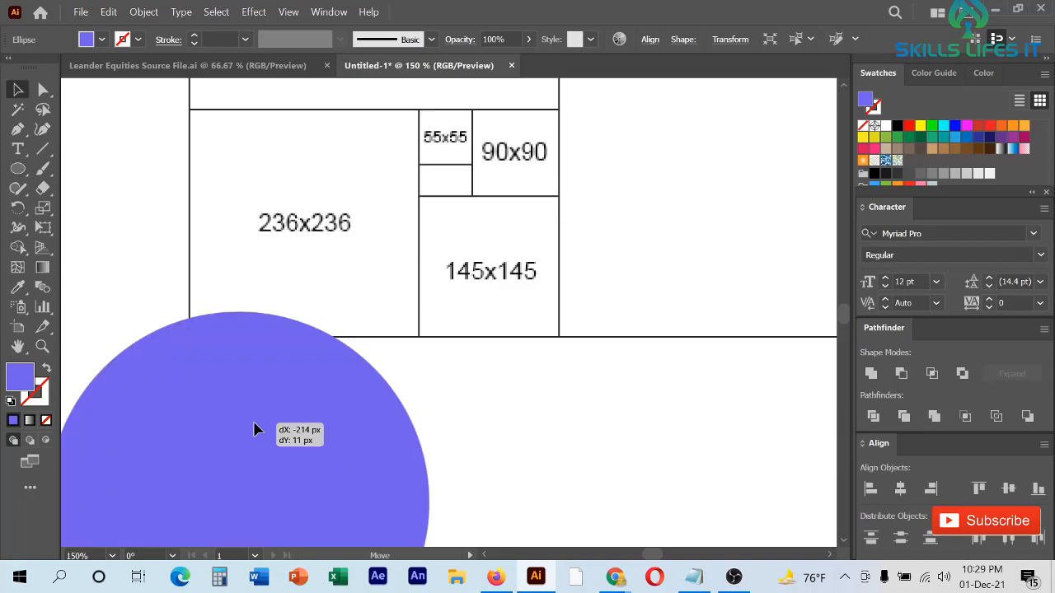
Create a 145 px by 145 px circle with the Ellipse tool, matching the grid's 145x145 square
key(l)
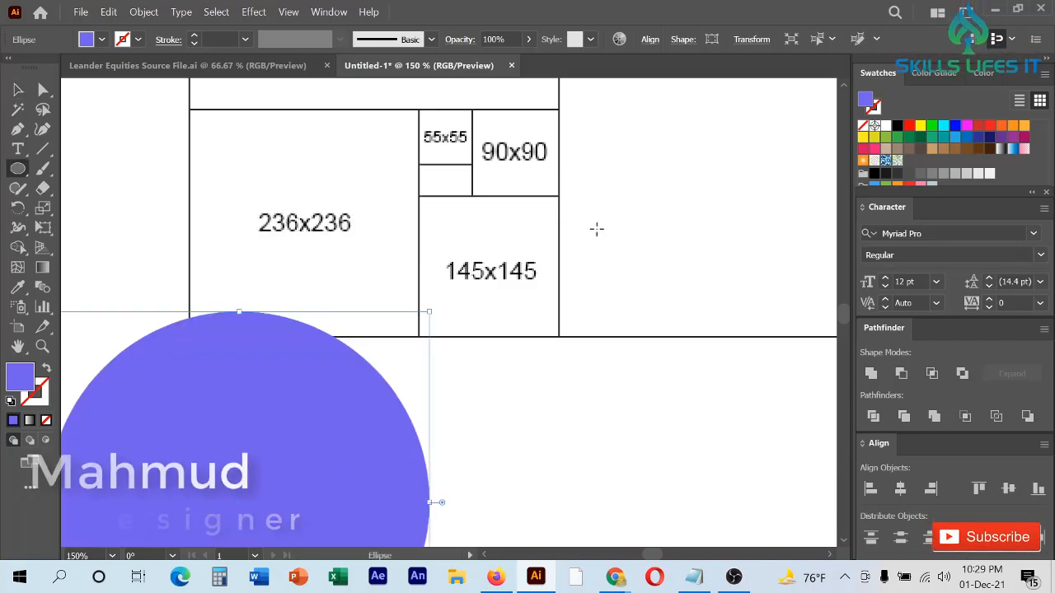
click(596, 229)
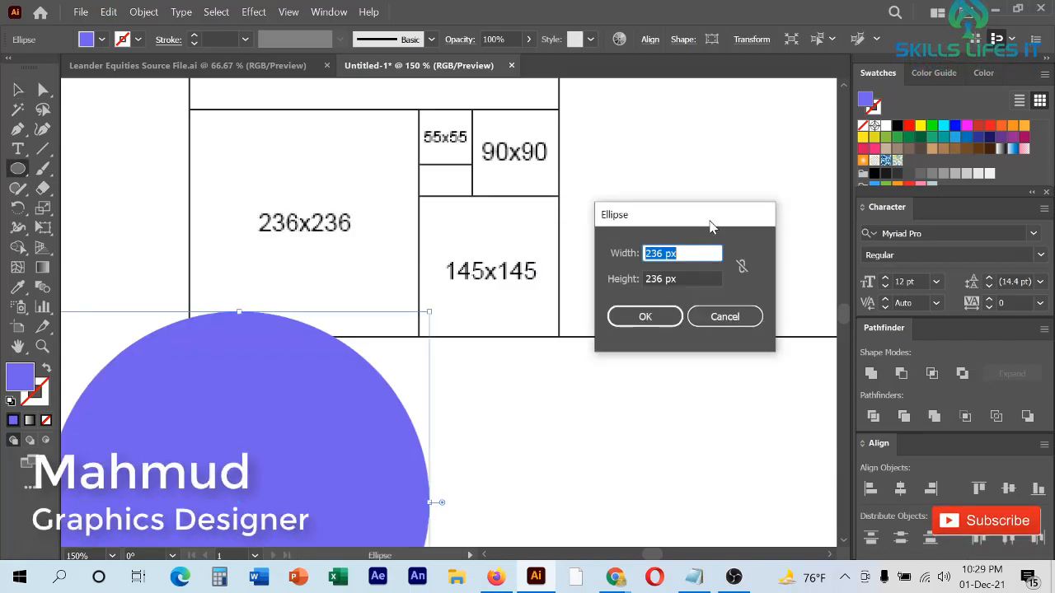
drag(711, 226, 691, 222)
text(1)
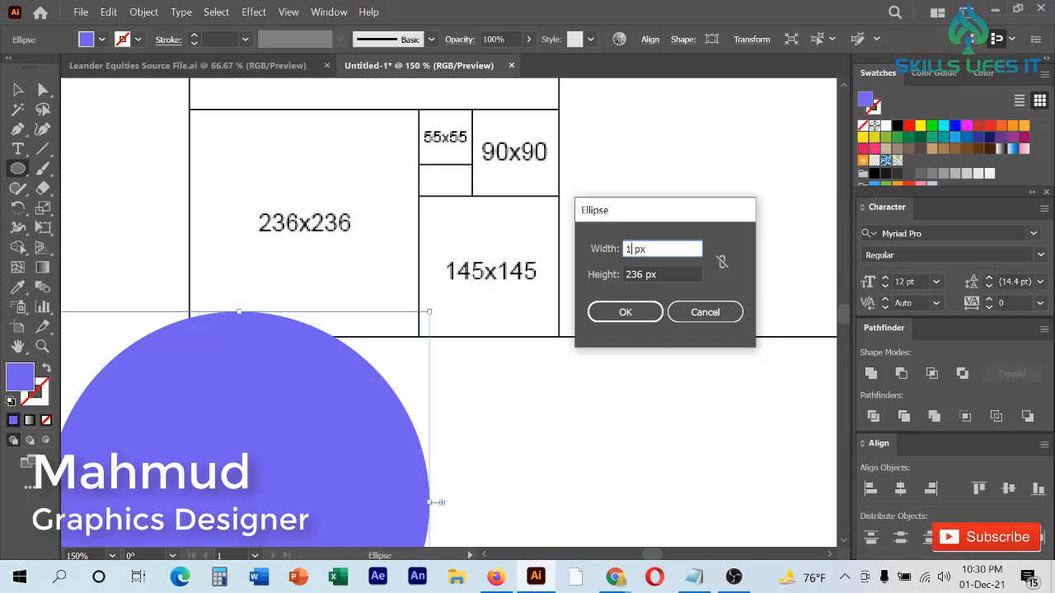
text(45)
key(Tab)
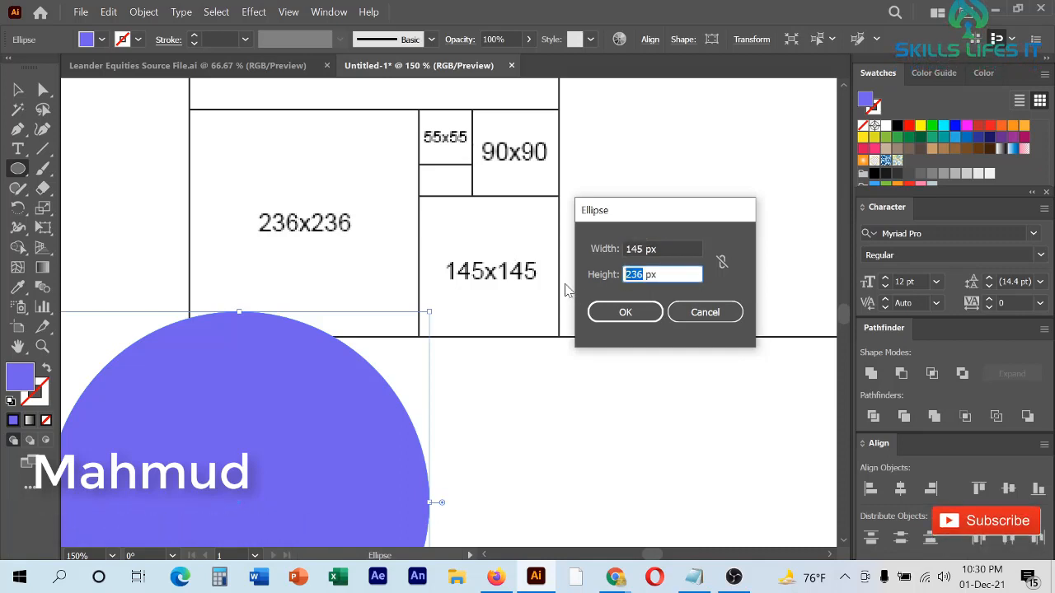
text(145)
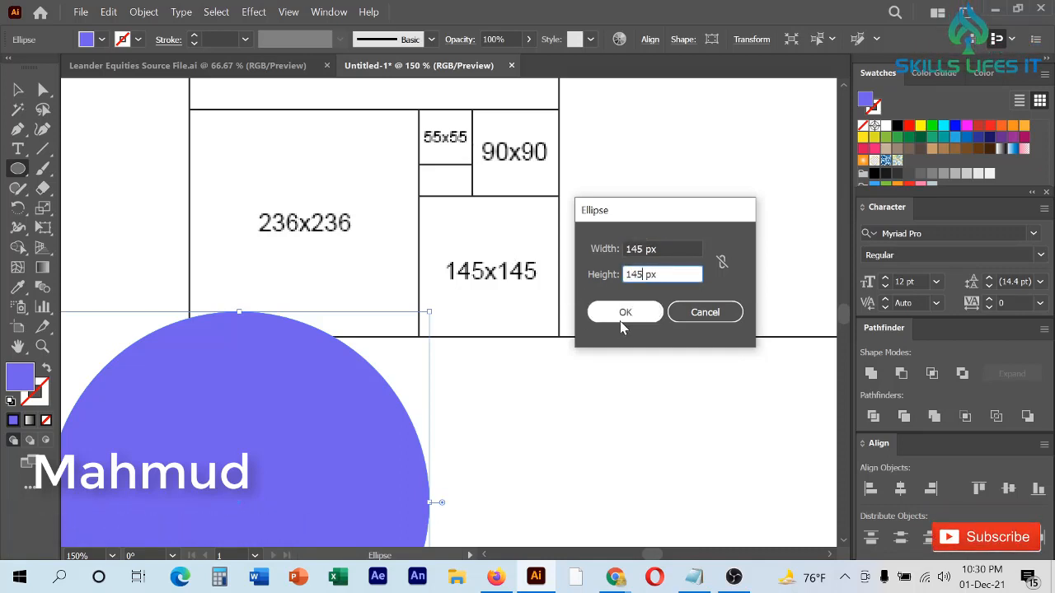
click(625, 312)
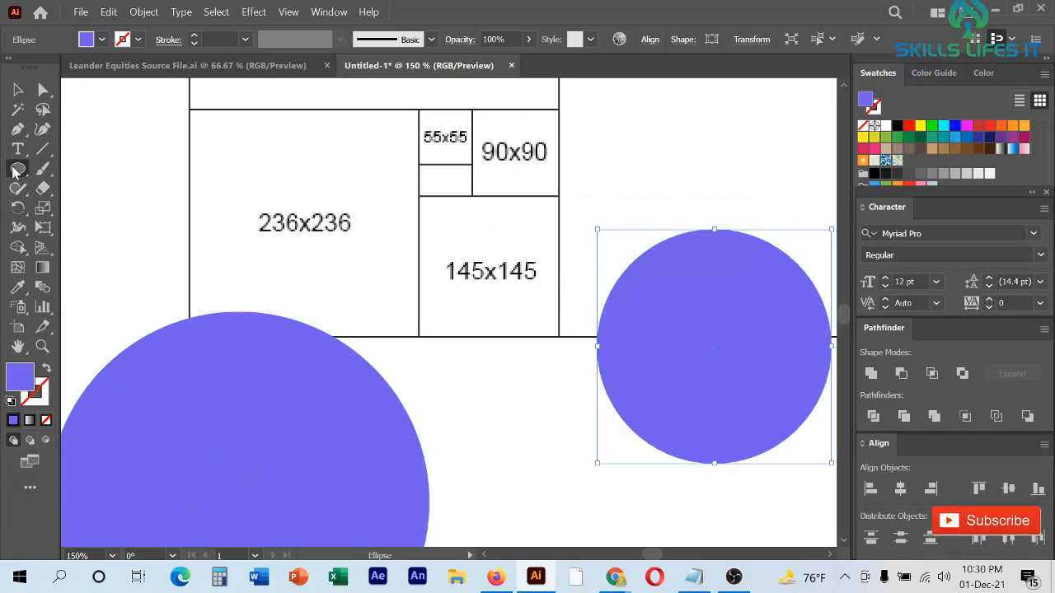
Create a 90 px by 90 px circle with the Ellipse tool, matching the grid's 90x90 square
click(426, 255)
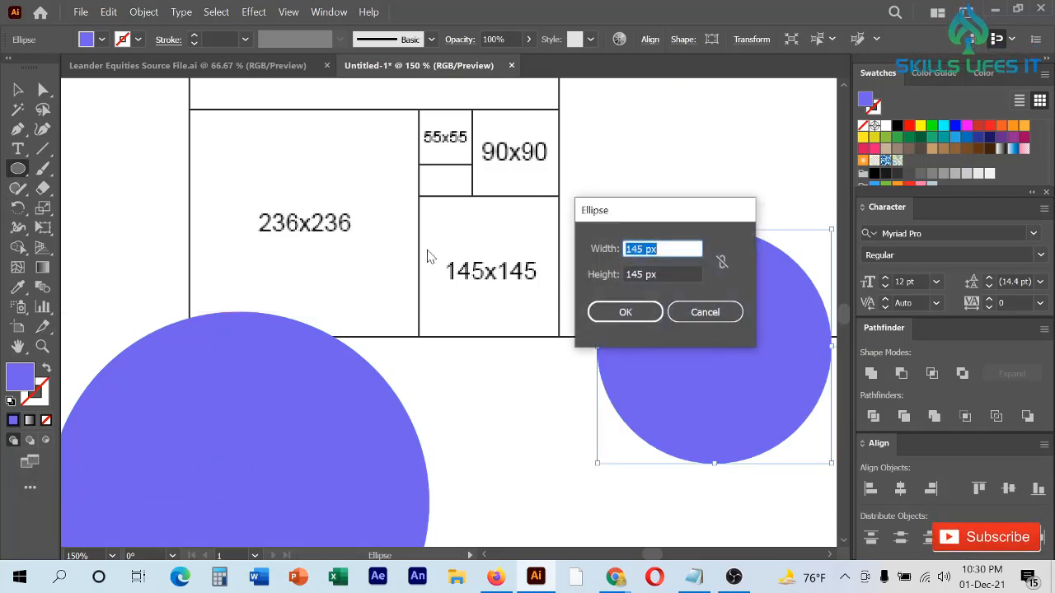
text(90)
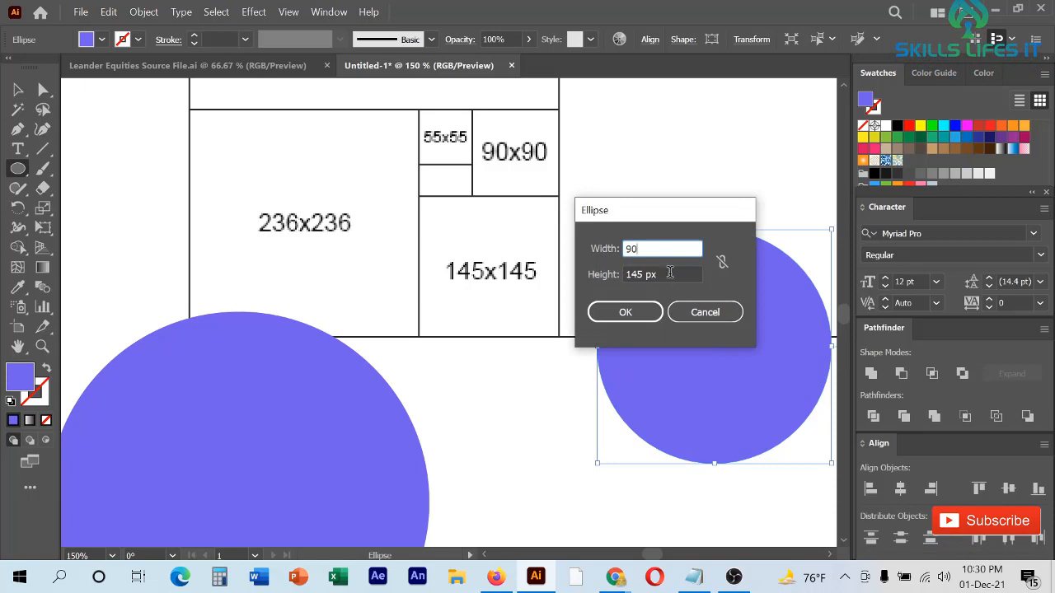
key(Tab)
text(90)
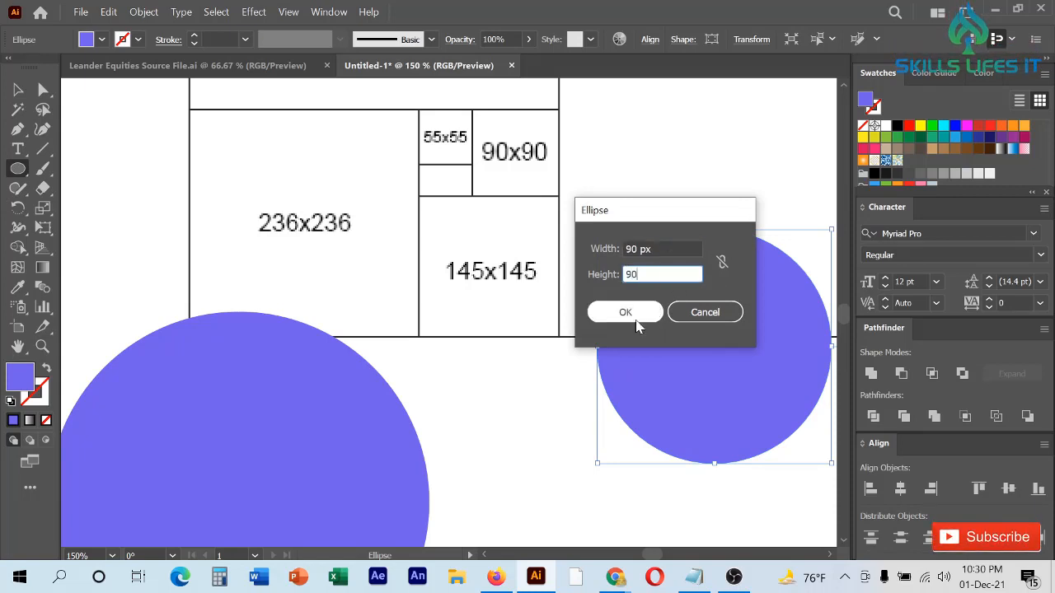
click(626, 312)
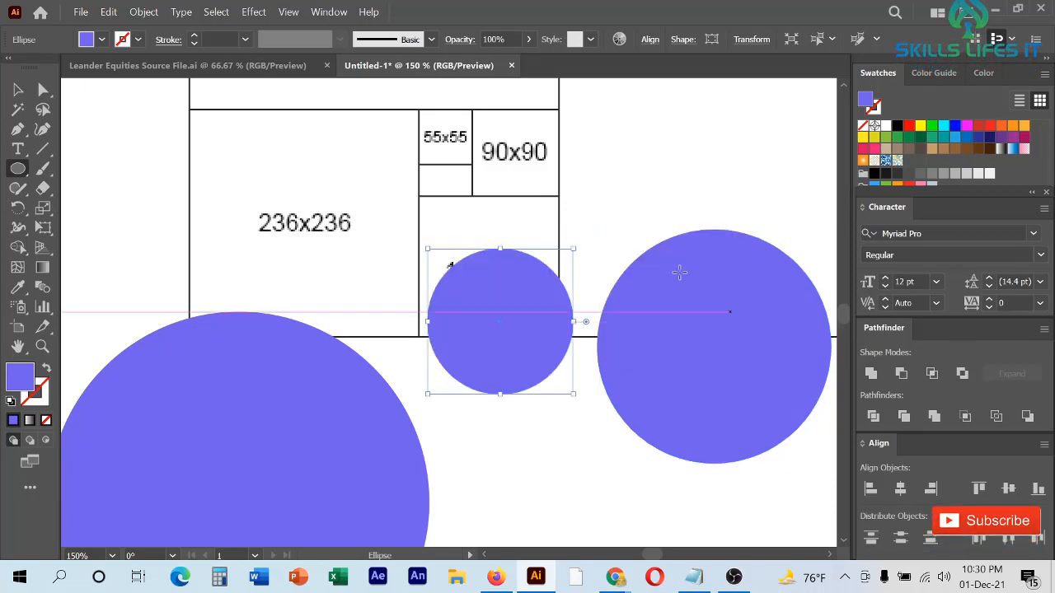
Create a 55 px by 55 px circle with the Ellipse tool, matching the grid's 55x55 square
click(651, 247)
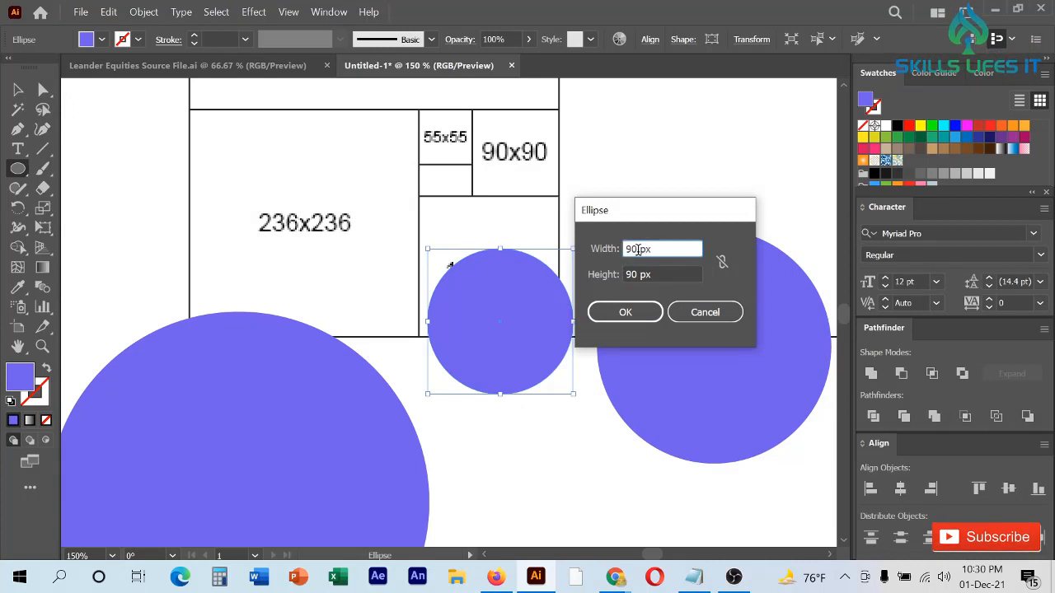
drag(641, 249, 624, 249)
text(55)
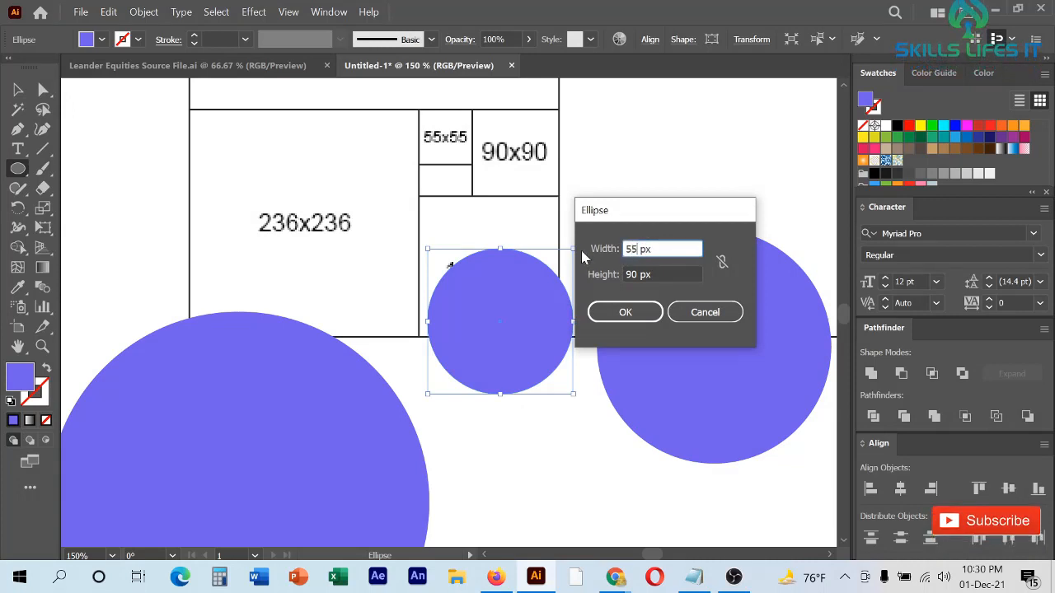
click(636, 274)
key(BackSpace)
key(BackSpace)
text(55)
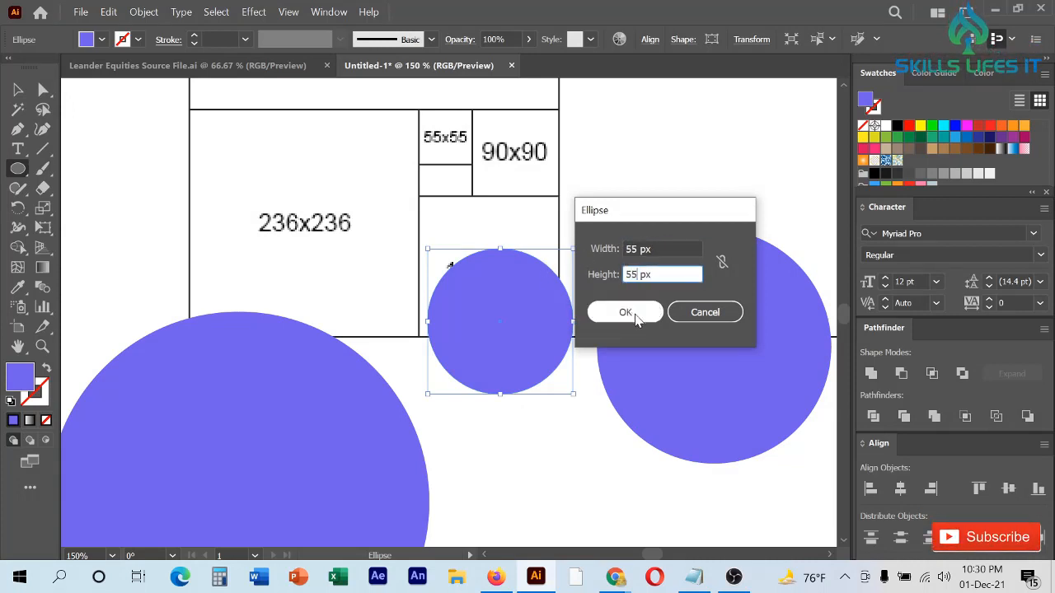
click(634, 313)
key(v)
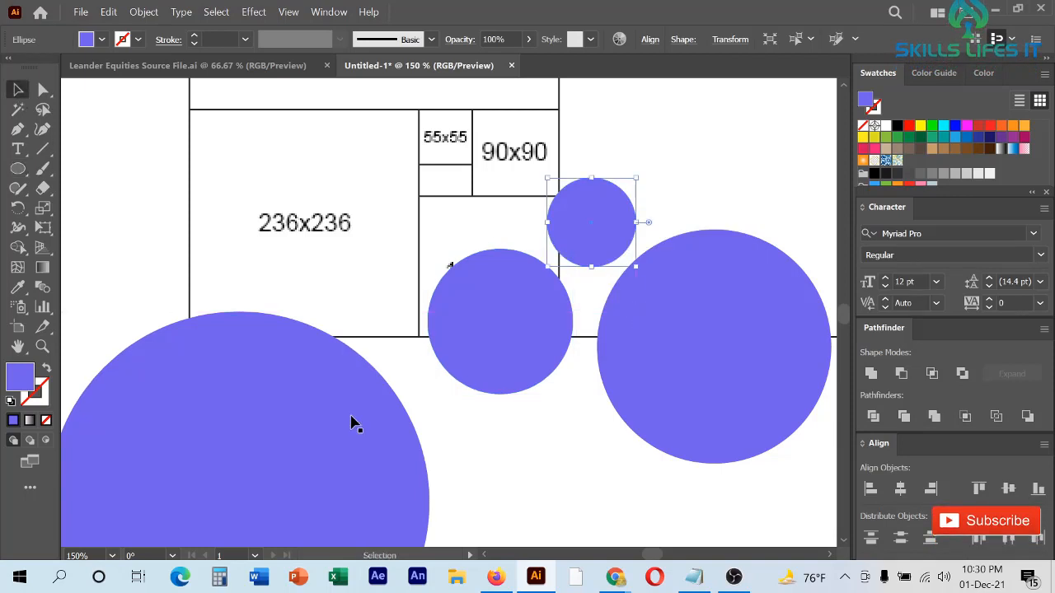
Enlarge the golden-ratio grid image and place it in the empty area below the circles
click(525, 451)
scroll(452, 282, down, 3)
drag(595, 228, 241, 198)
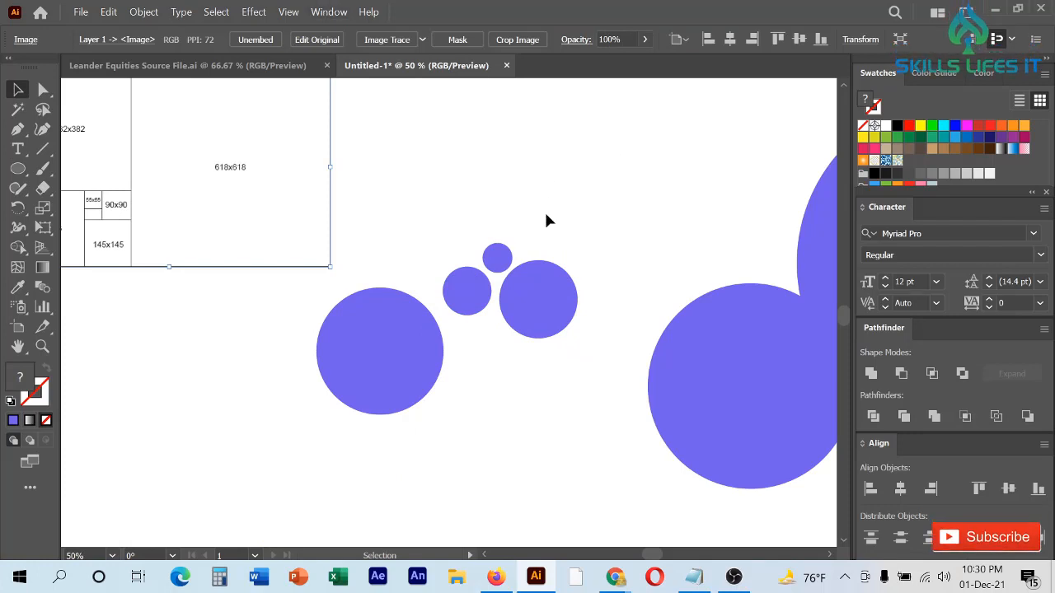
scroll(546, 220, down, 2)
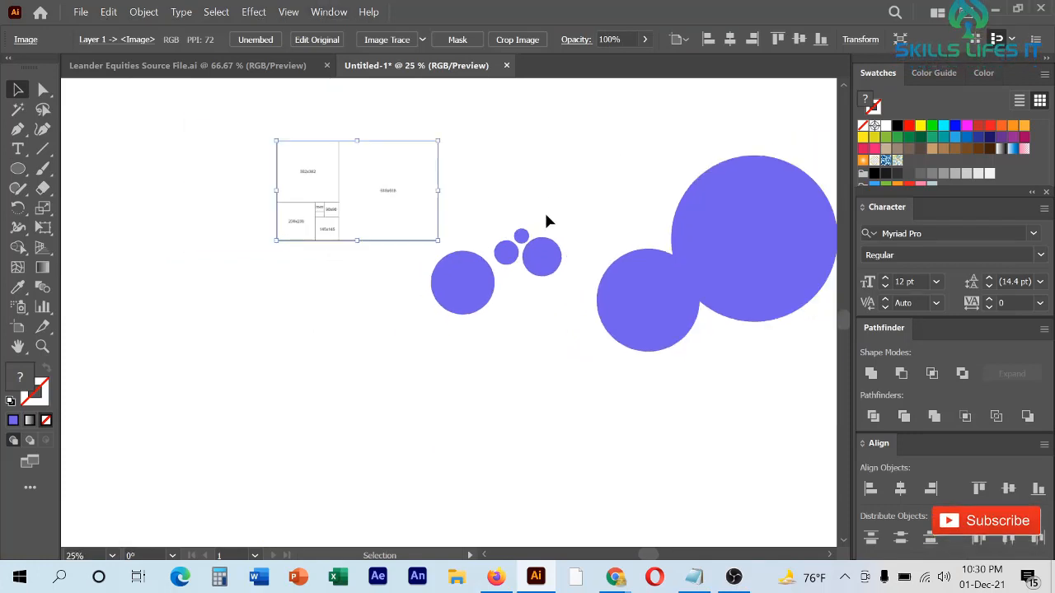
scroll(465, 208, down, 1)
drag(423, 200, 548, 365)
scroll(440, 360, down, 1)
scroll(365, 294, down, 2)
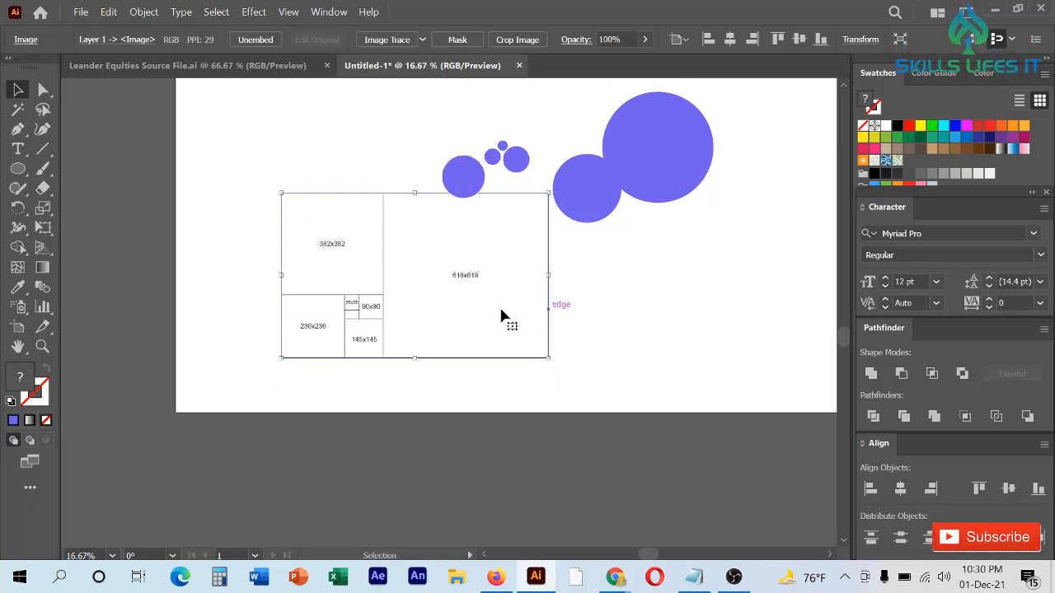
mouse_move(503, 315)
mouse_down()
mouse_move(483, 305)
mouse_move(501, 308)
mouse_up()
Move the 618 px circle onto the grid's 618x618 square and scale the grid image down until that square fits the circle
drag(660, 174, 431, 304)
scroll(431, 304, up, 2)
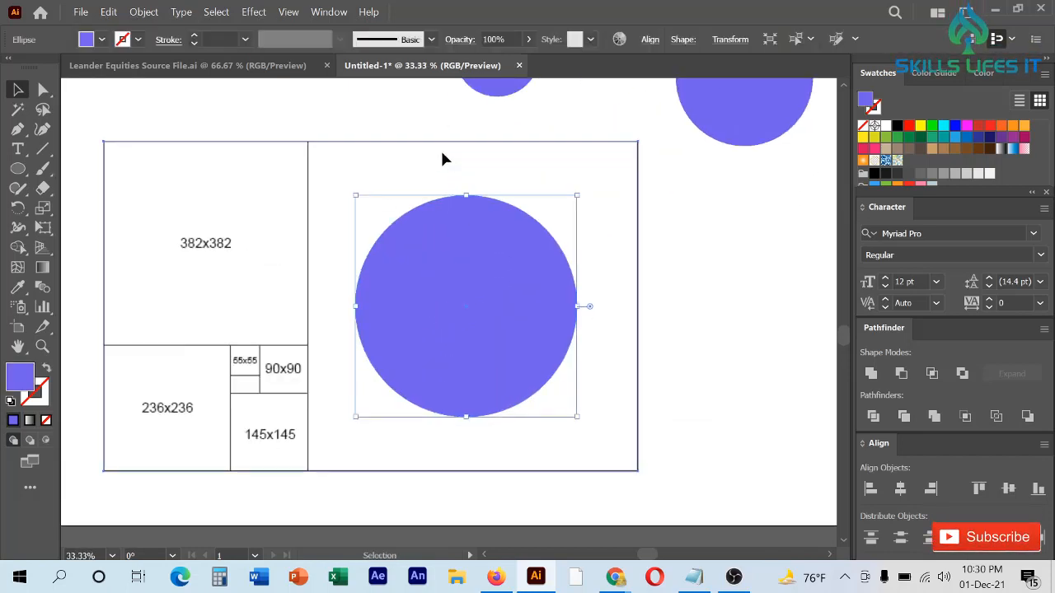
click(412, 146)
drag(370, 142, 386, 217)
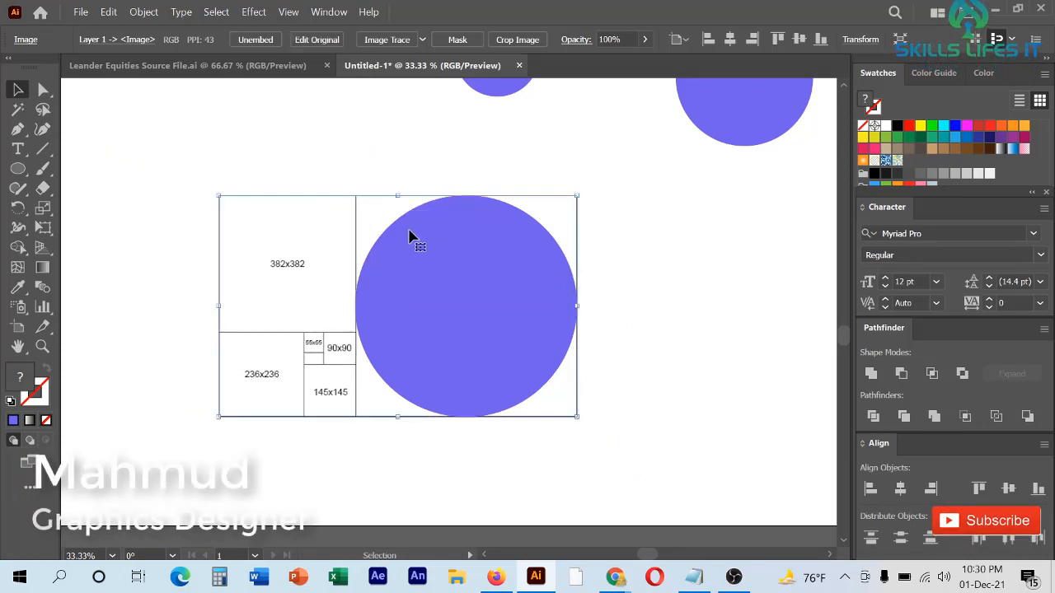
click(698, 276)
Move the 382 px circle into the grid's 382x382 square and the 236 px circle into the 236x236 square
scroll(698, 275, down, 2)
scroll(600, 255, up, 2)
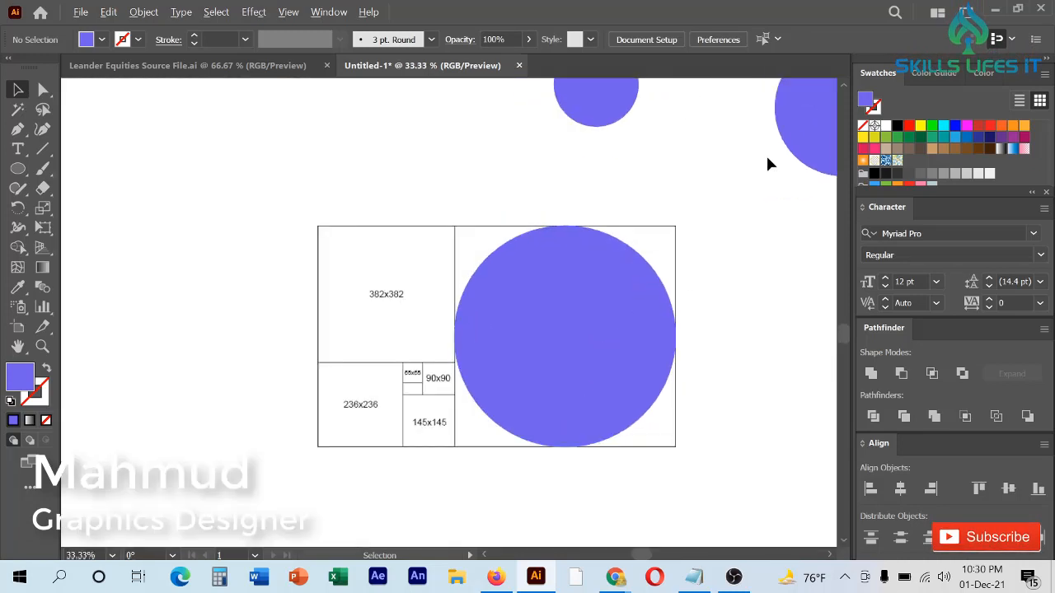
drag(767, 159, 365, 301)
scroll(403, 295, down, 1)
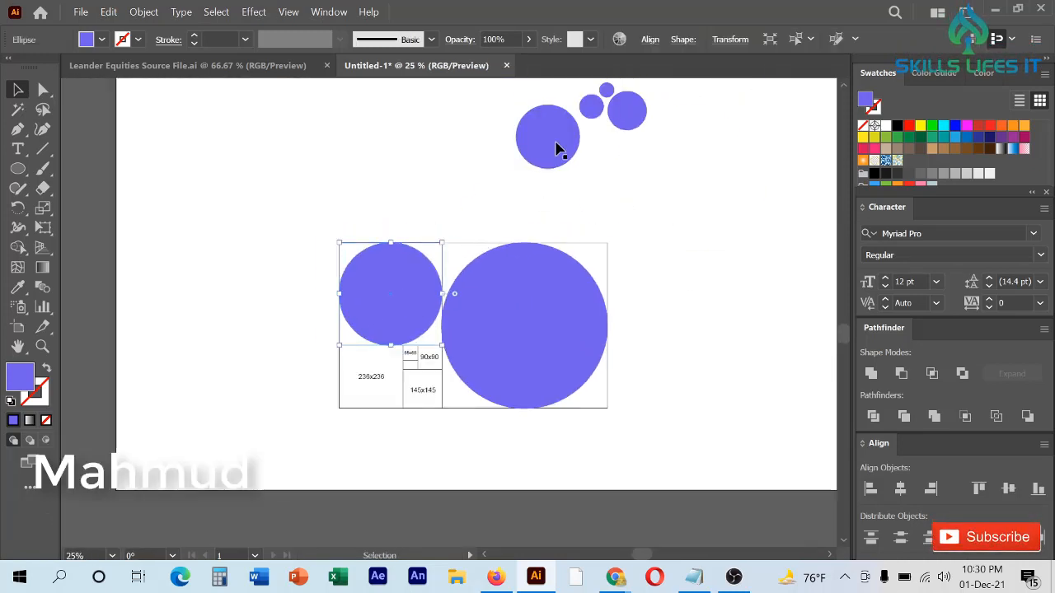
drag(555, 148, 377, 388)
Move the 145 px circle into the grid's 145x145 square and nudge it slightly down and right to fit the square's lines
drag(630, 127, 491, 396)
scroll(416, 412, up, 5)
scroll(499, 414, down, 4)
scroll(500, 414, up, 6)
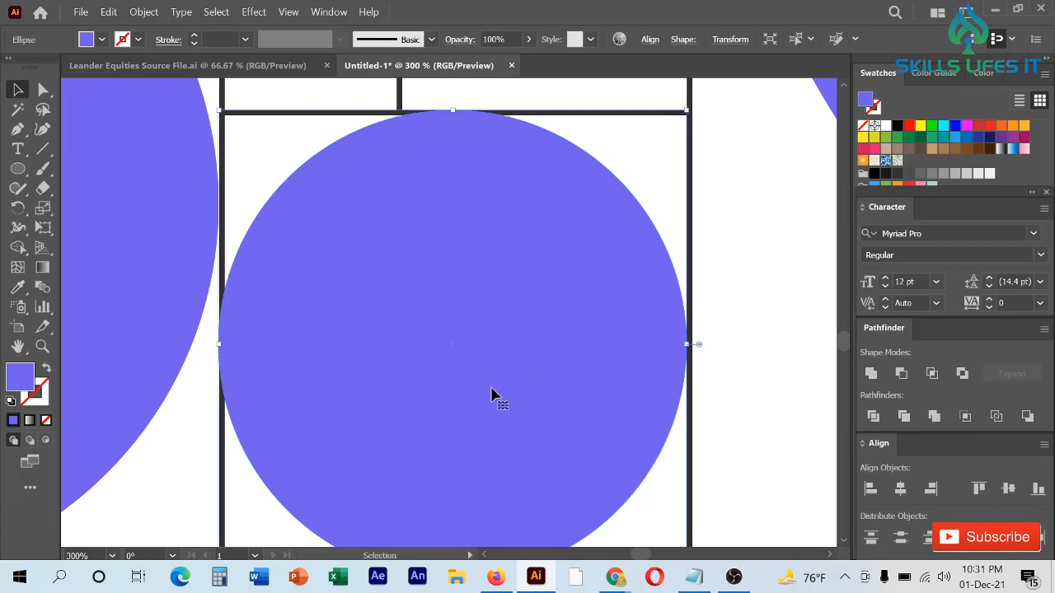
scroll(492, 396, down, 2)
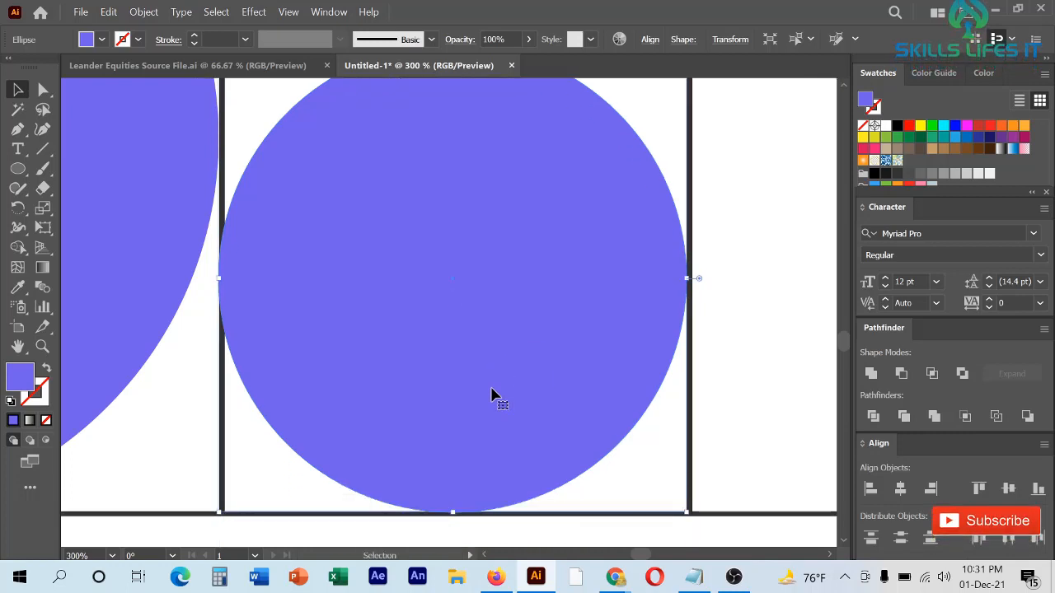
key(Down)
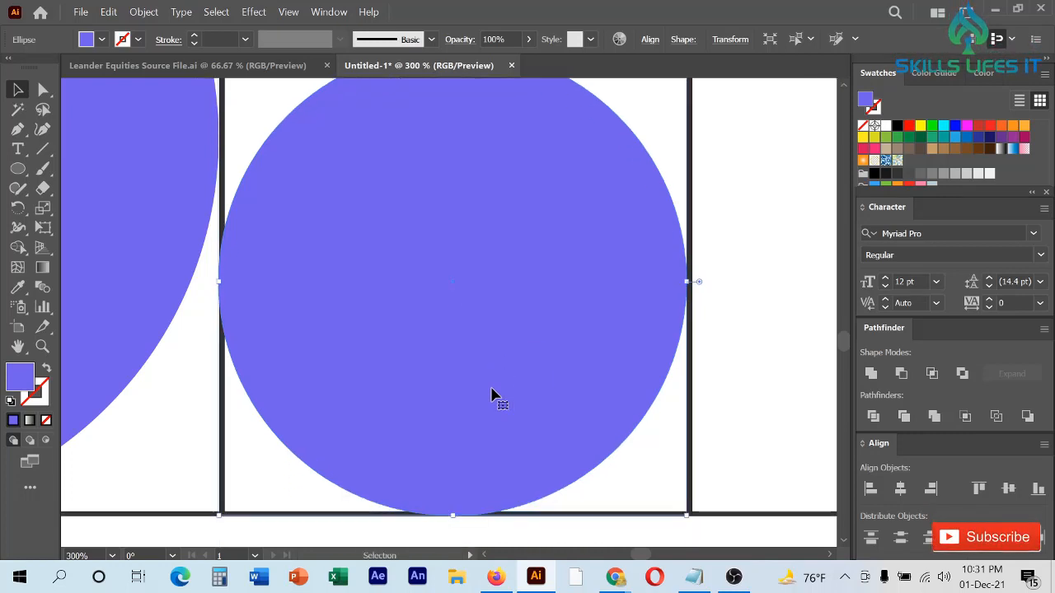
key(Right)
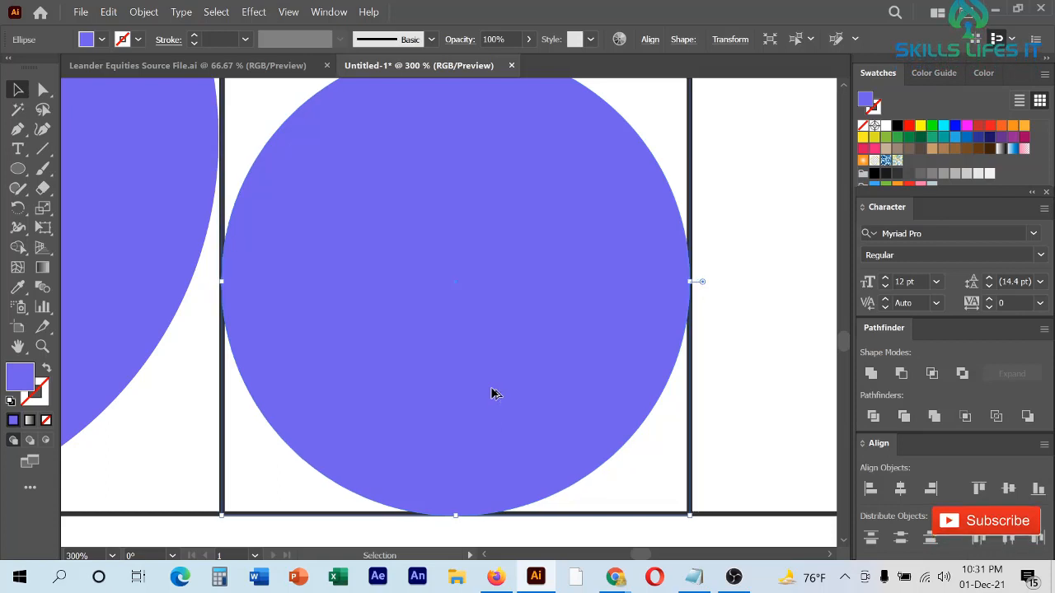
scroll(492, 394, down, 2)
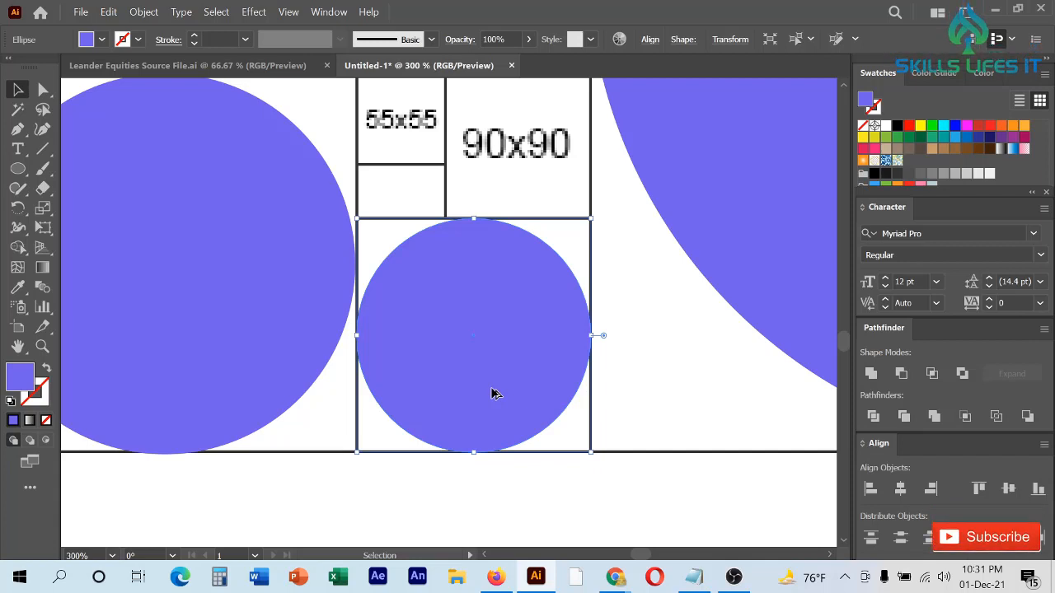
scroll(486, 346, down, 3)
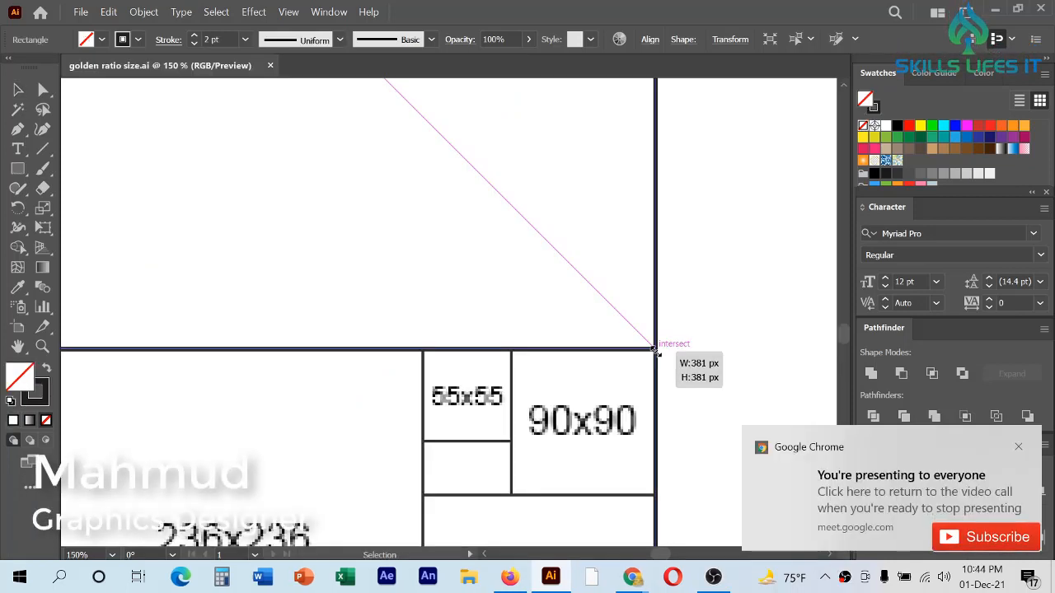
Fit the 2 pt square outline to the grid's 382x382 square, and duplicate it downward, scaling the copy to the 236x236 square
drag(656, 353, 657, 353)
alt+scroll(623, 280, down, 3)
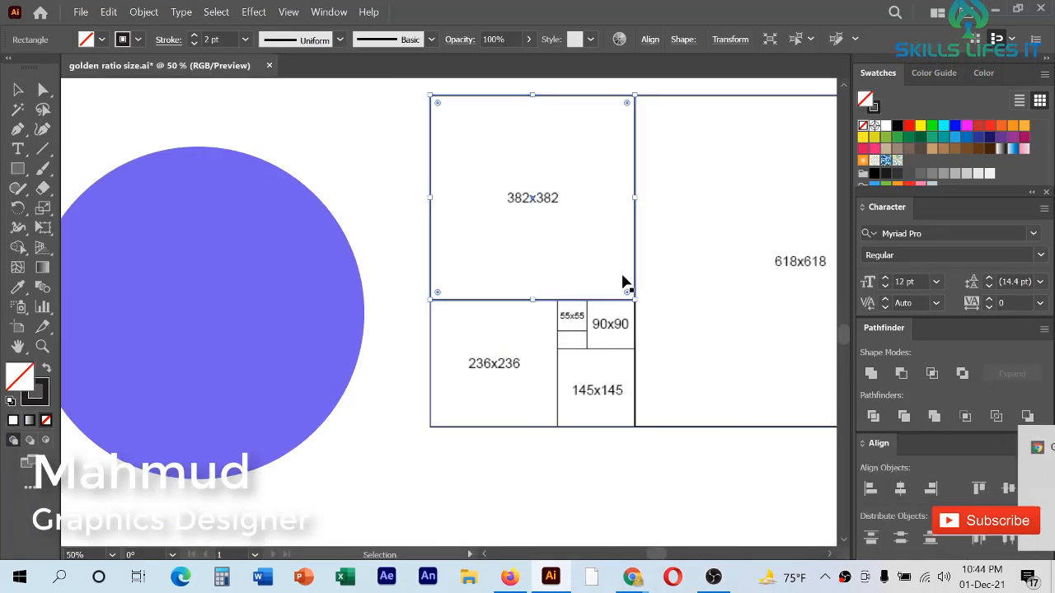
drag(572, 98, 570, 226)
scroll(584, 276, up, 1)
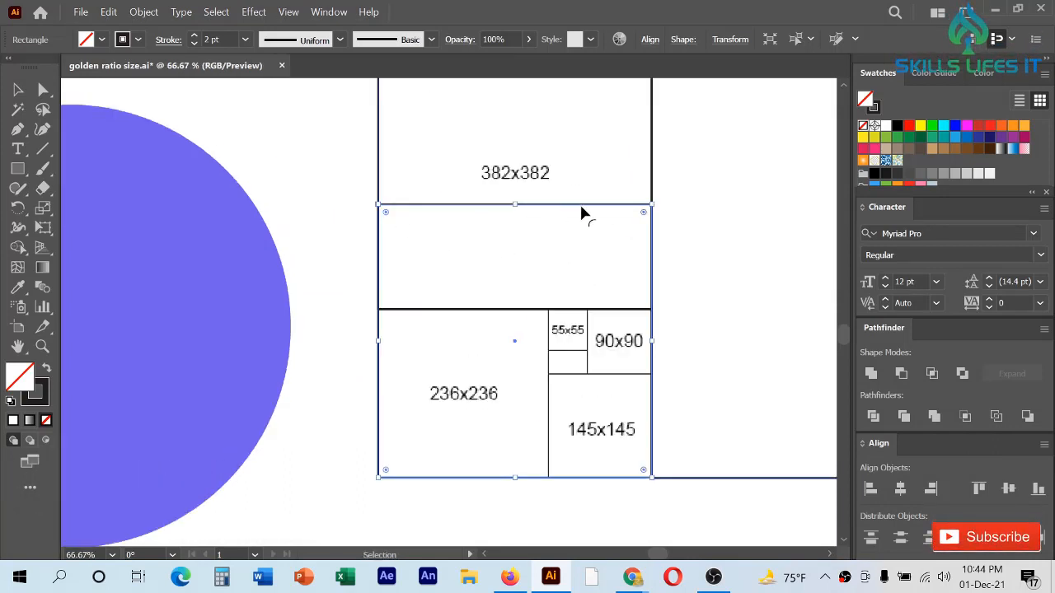
drag(657, 205, 548, 310)
Duplicate the 236x236 square outline sideways and scale the copy to fit the grid's 145x145 square
scroll(572, 377, up, 3)
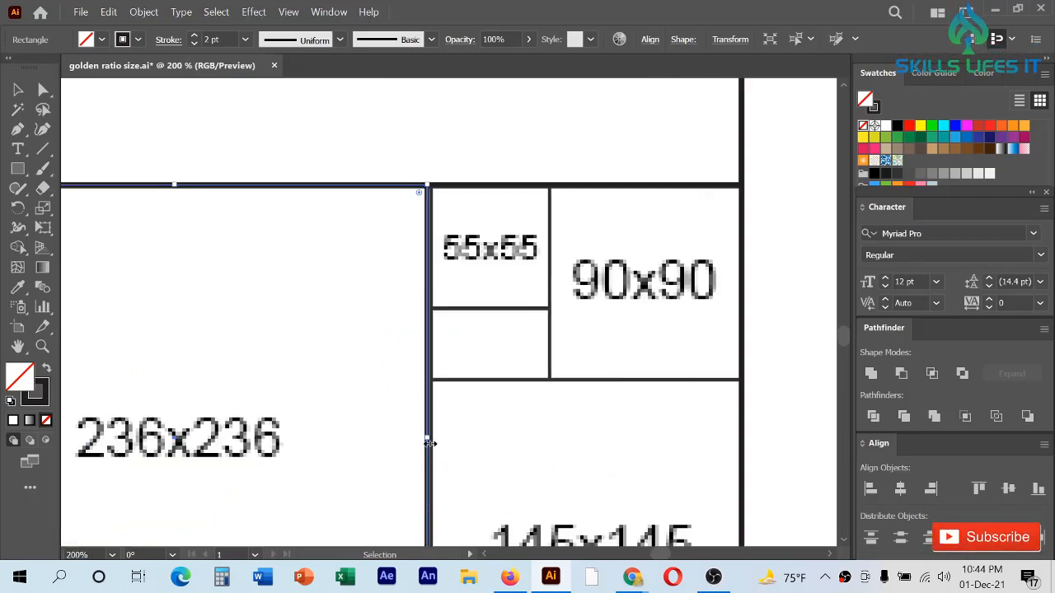
drag(430, 444, 654, 410)
scroll(424, 313, down, 3)
scroll(429, 407, up, 1)
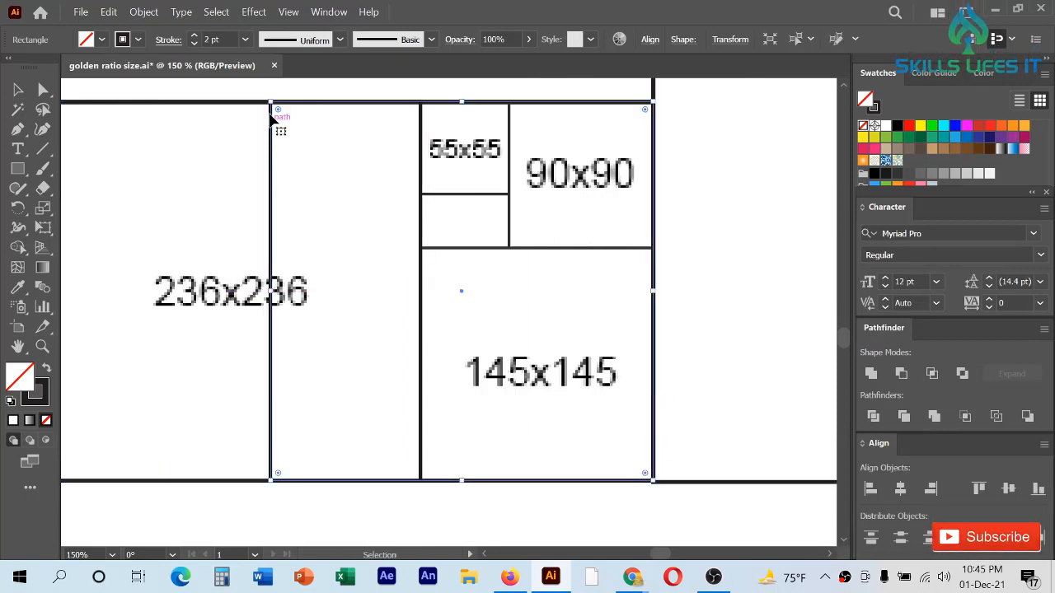
drag(273, 104, 421, 247)
scroll(494, 264, up, 2)
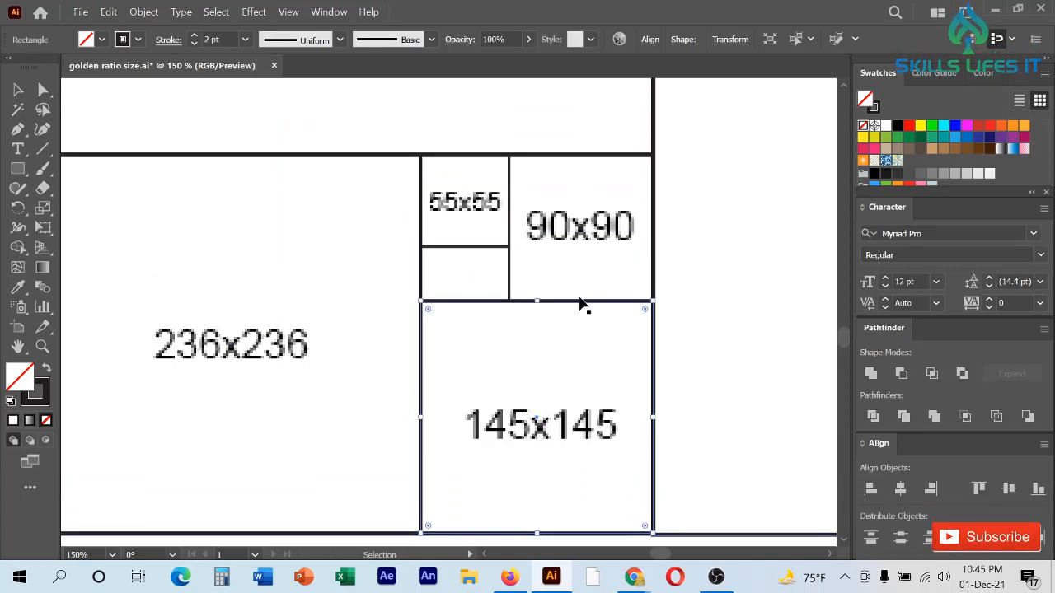
Duplicate the 145x145 outline upward and fit it to the 90x90 square, then duplicate that one sideways and fit it to the 55x55 square
drag(584, 306, 582, 159)
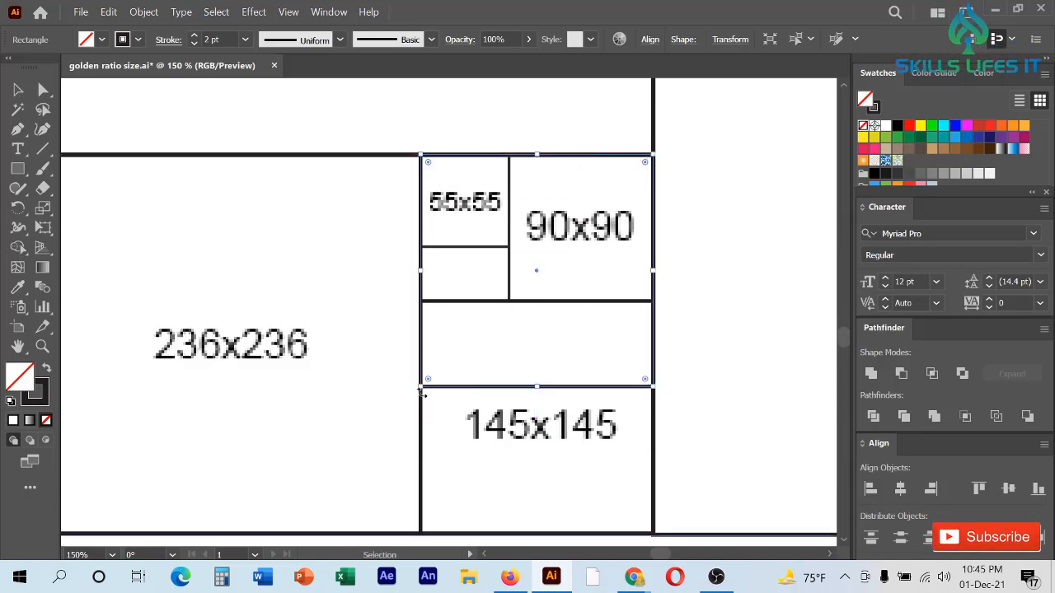
drag(422, 387, 509, 301)
scroll(530, 153, up, 2)
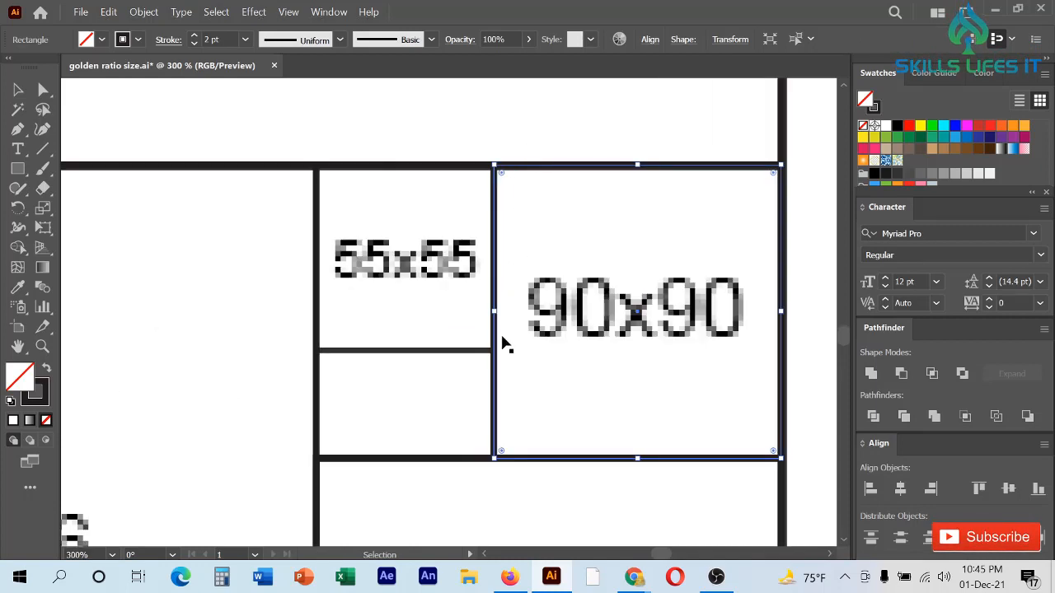
drag(494, 351, 316, 350)
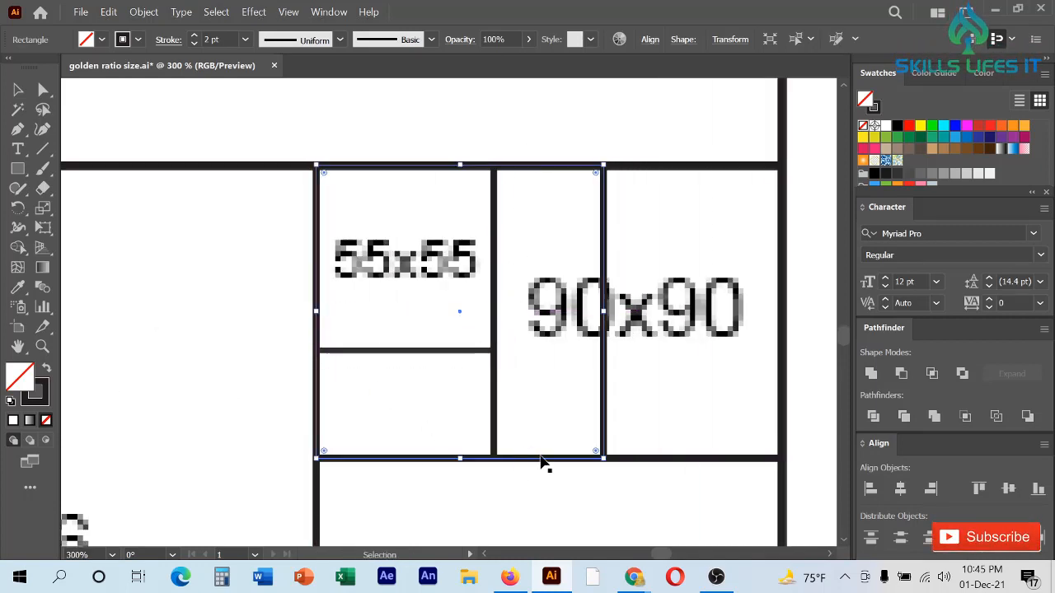
drag(604, 456, 493, 353)
scroll(543, 346, down, 6)
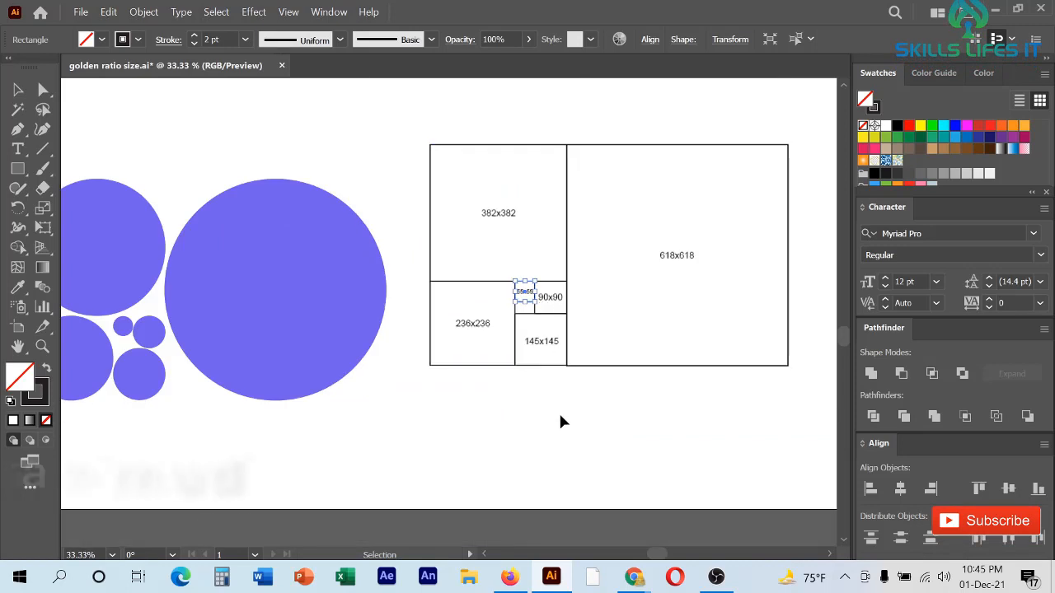
Move the labelled grid image away from the traced outlines, up above the circles
click(560, 412)
drag(475, 184, 535, 269)
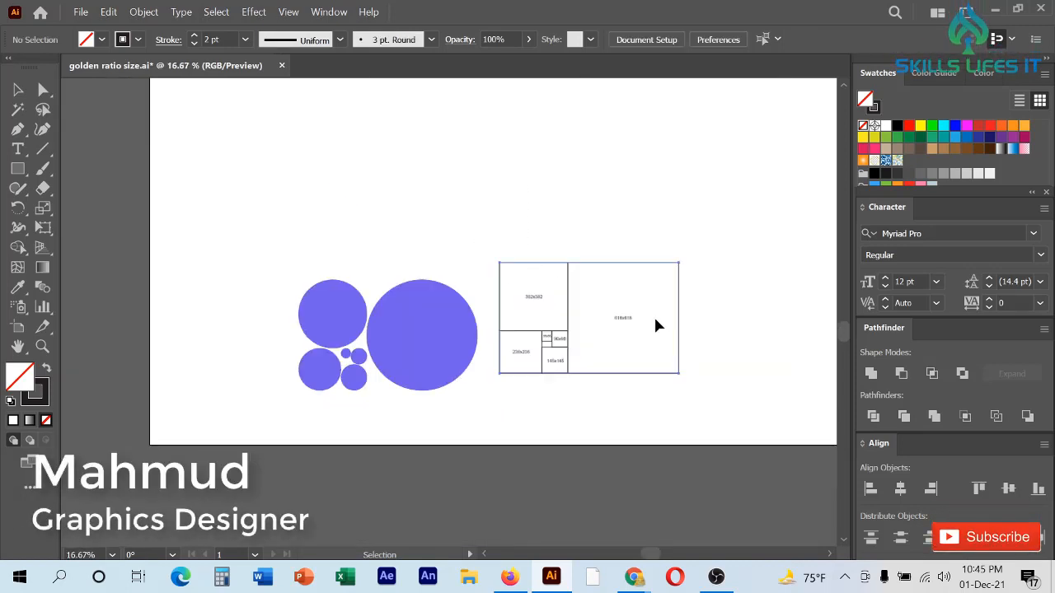
drag(657, 325, 507, 156)
drag(488, 230, 671, 421)
click(637, 423)
Duplicate the 55x55 outline downward and scale the copy to a square that fits the height of the strip below it
scroll(537, 342, up, 7)
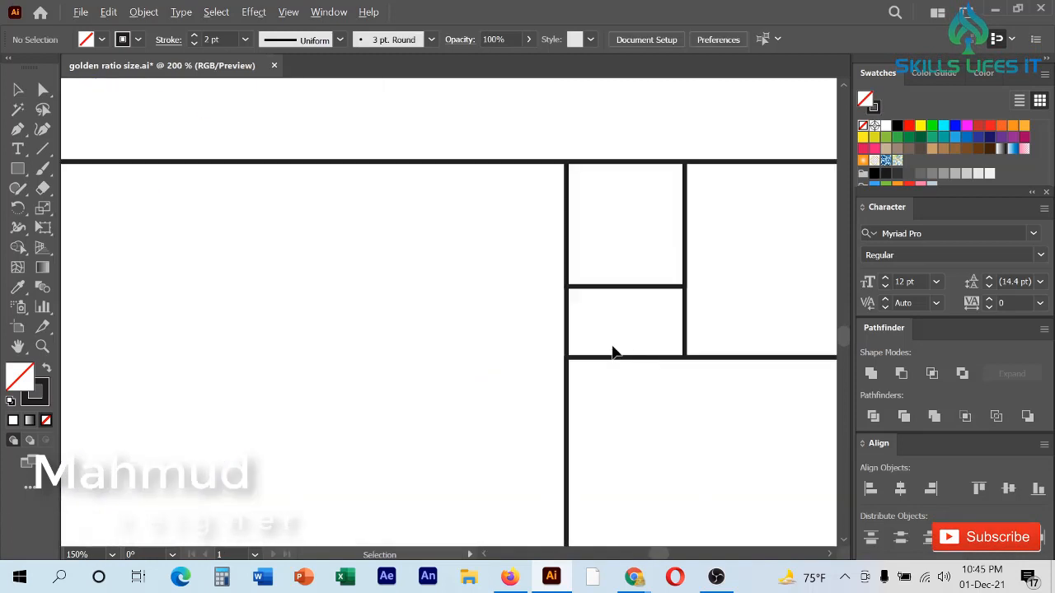
scroll(682, 270, up, 1)
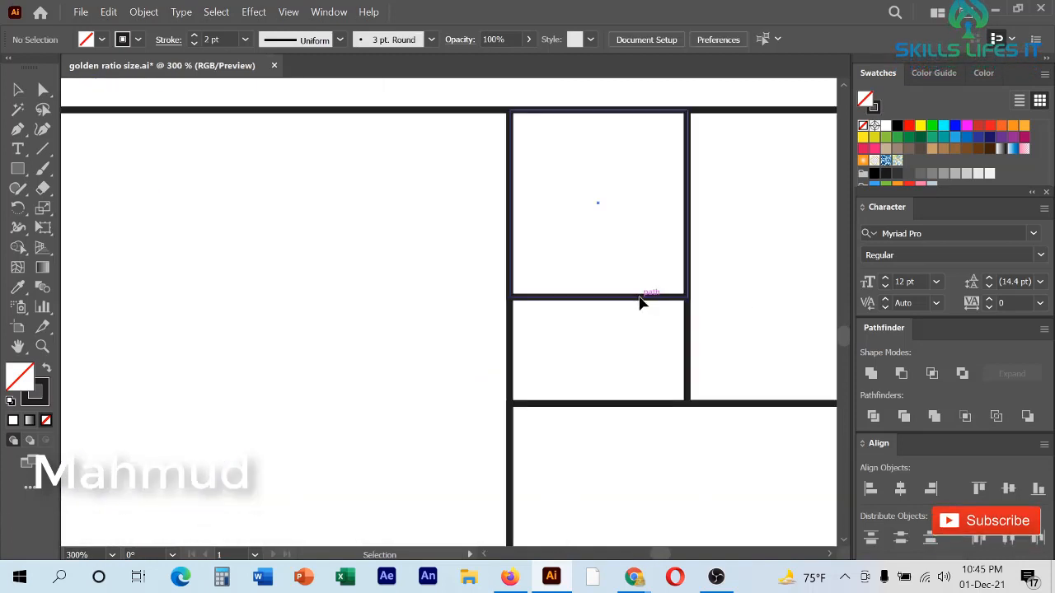
drag(641, 303, 629, 407)
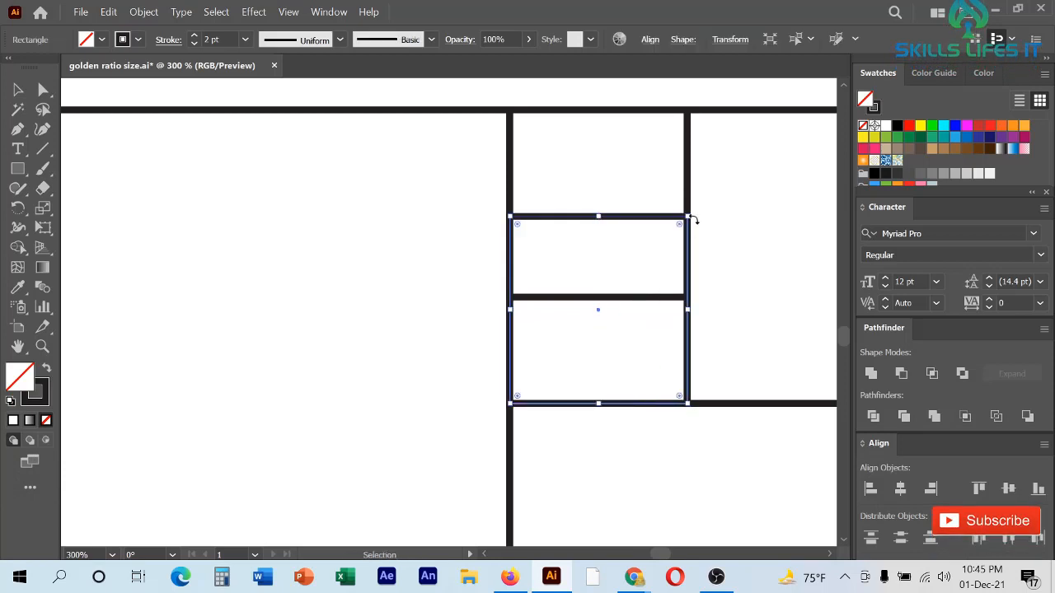
drag(688, 216, 615, 296)
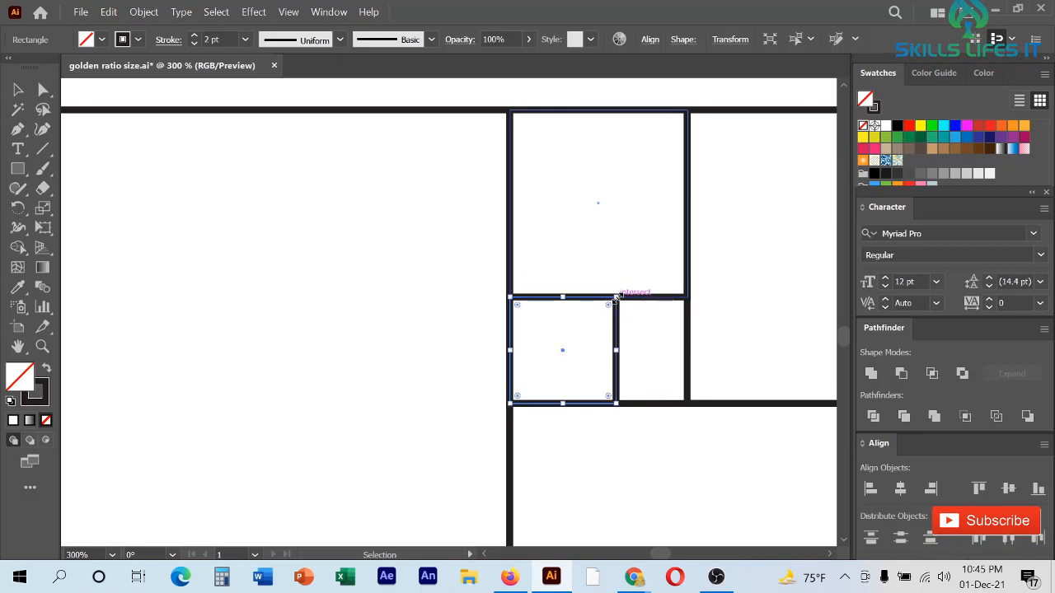
Duplicate the new small square outline sideways and scale the copy to fit the remaining width of the strip
scroll(651, 328, up, 2)
drag(585, 376, 719, 389)
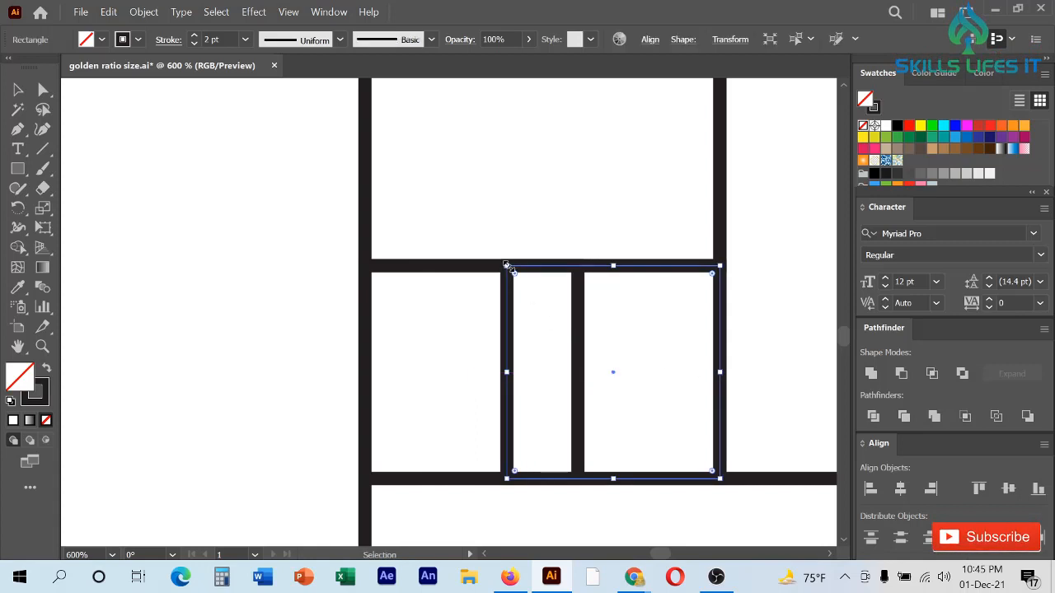
drag(506, 265, 577, 336)
click(650, 296)
scroll(576, 288, down, 8)
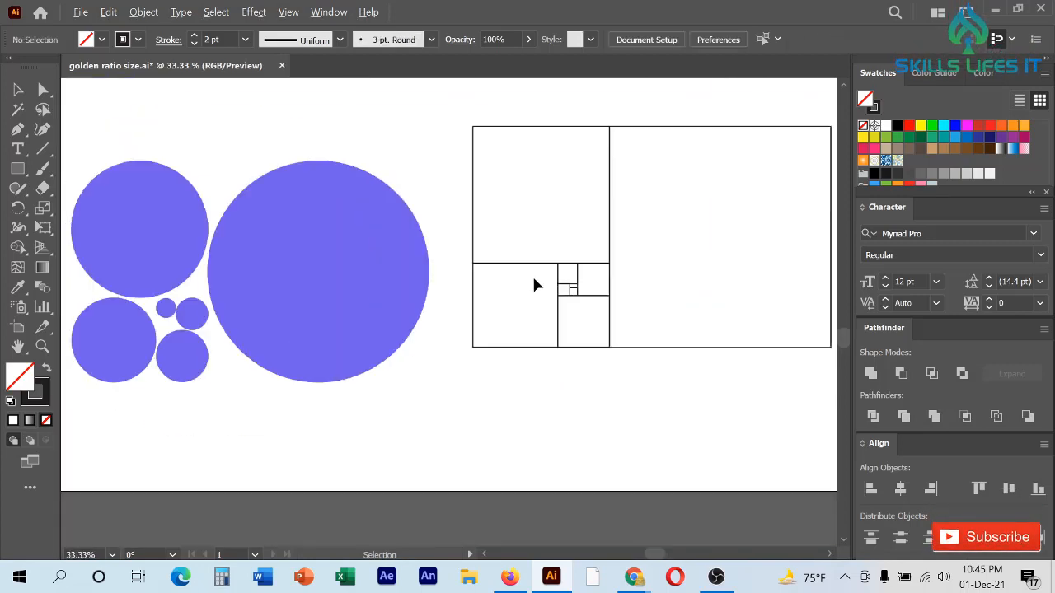
scroll(576, 414, down, 2)
drag(484, 222, 697, 379)
scroll(637, 322, up, 1)
click(577, 423)
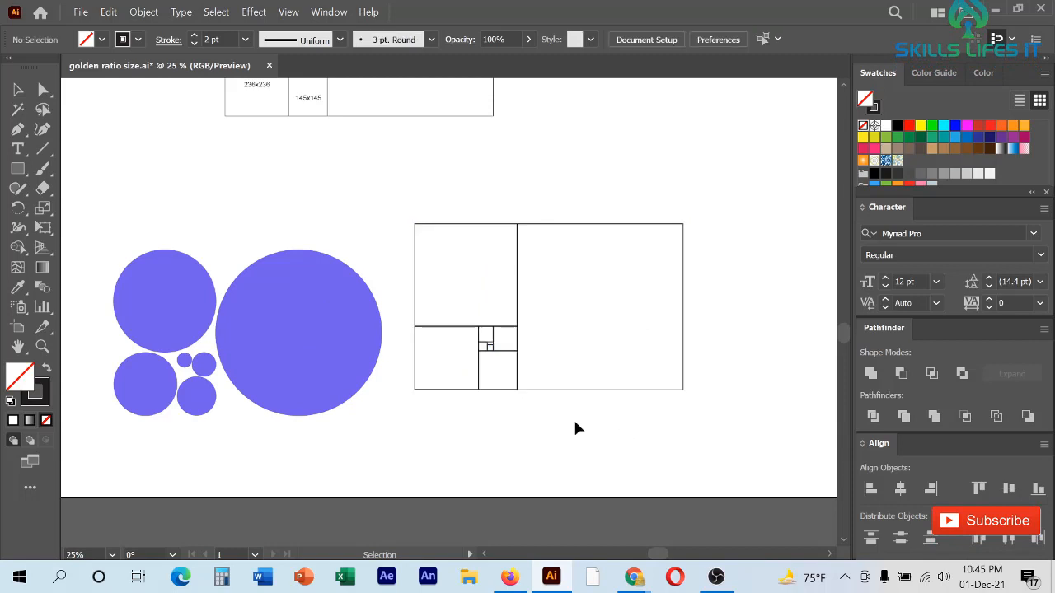
Move the 618 px circle onto the largest square outline, try centering the two horizontally, and undo that alignment
drag(325, 342, 630, 321)
drag(634, 200, 647, 273)
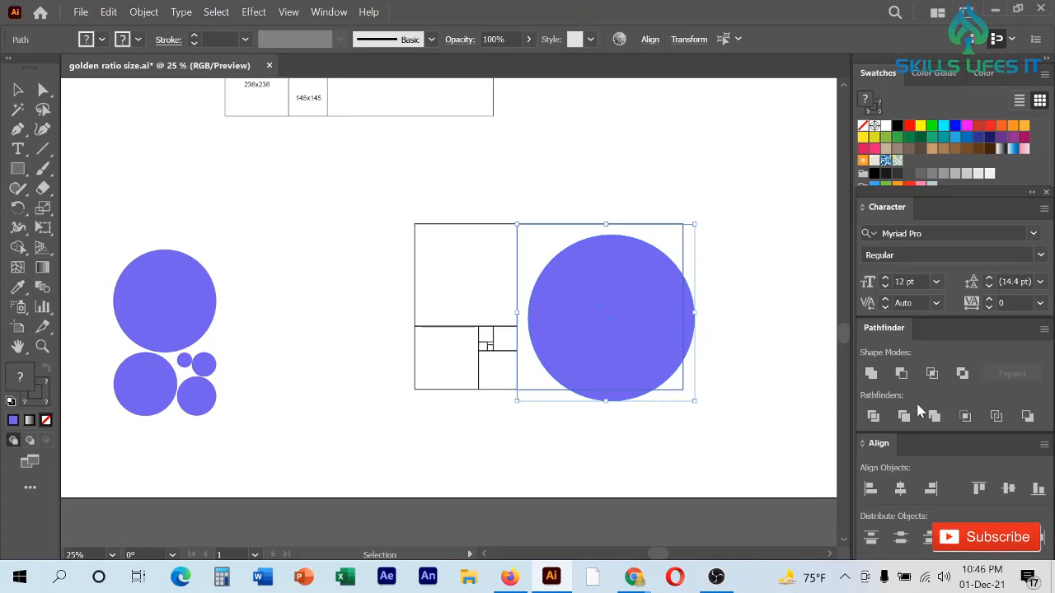
click(901, 489)
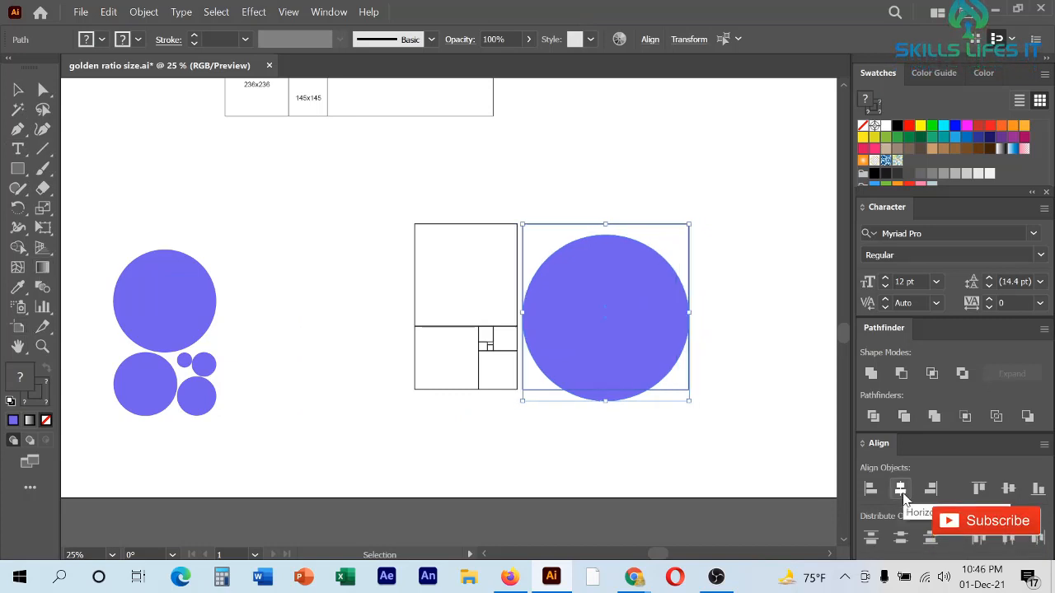
key(ctrl+z)
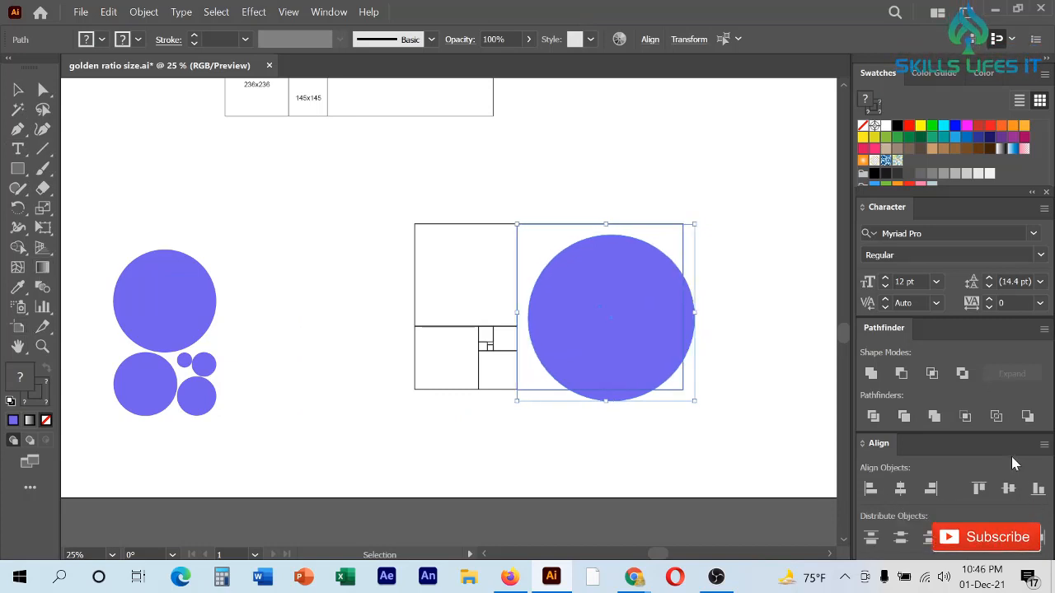
Center the 618 px circle horizontally and vertically in the largest square, aligning to the square as key object
drag(1011, 450, 884, 361)
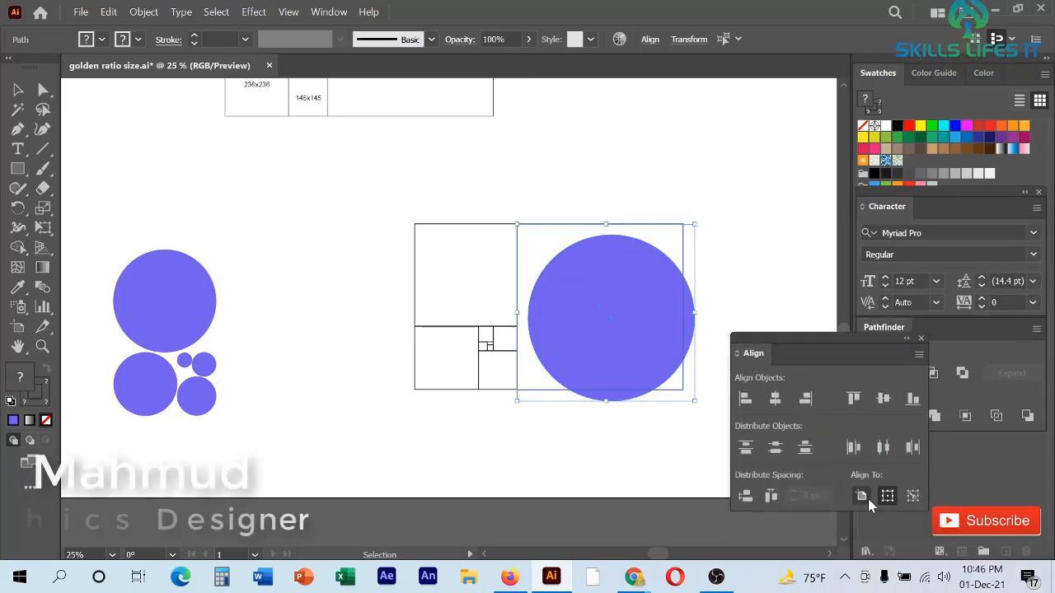
click(909, 498)
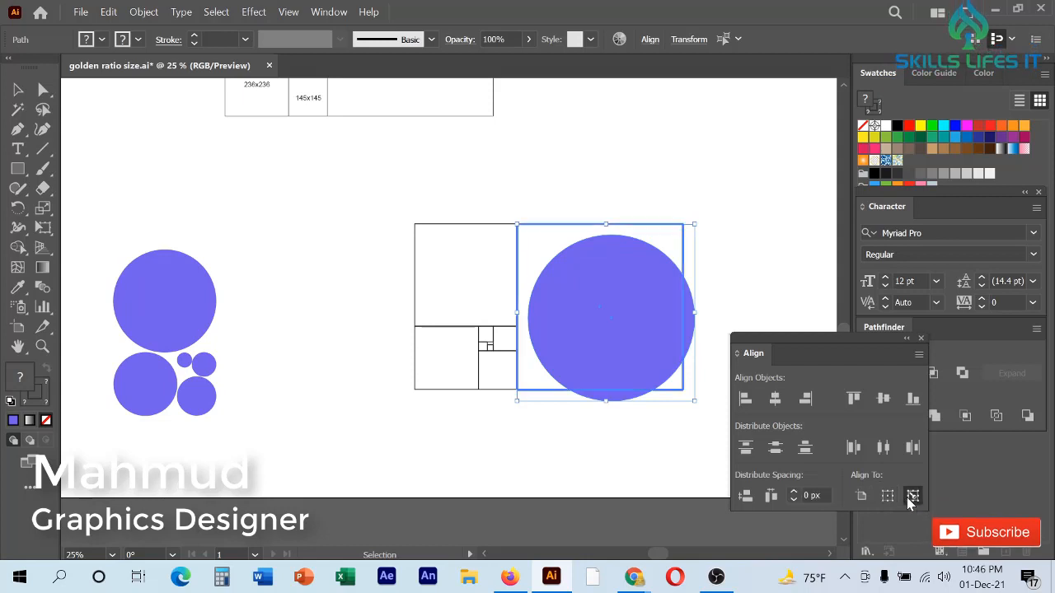
click(775, 399)
click(885, 399)
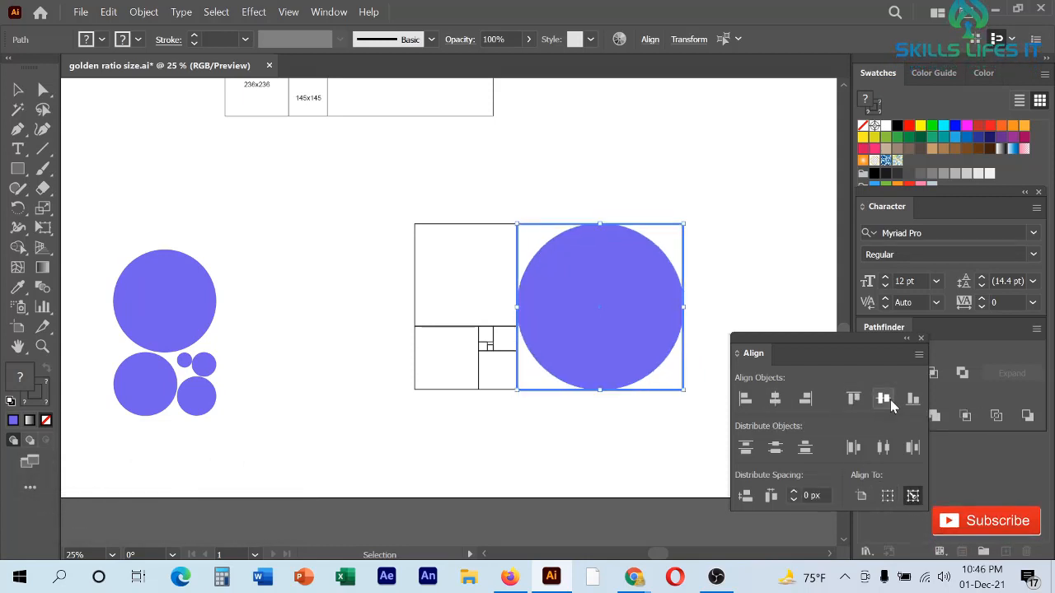
click(668, 405)
Move the 382 px circle onto the 382x382 outline and try centering both objects relative to the selection
drag(171, 303, 456, 277)
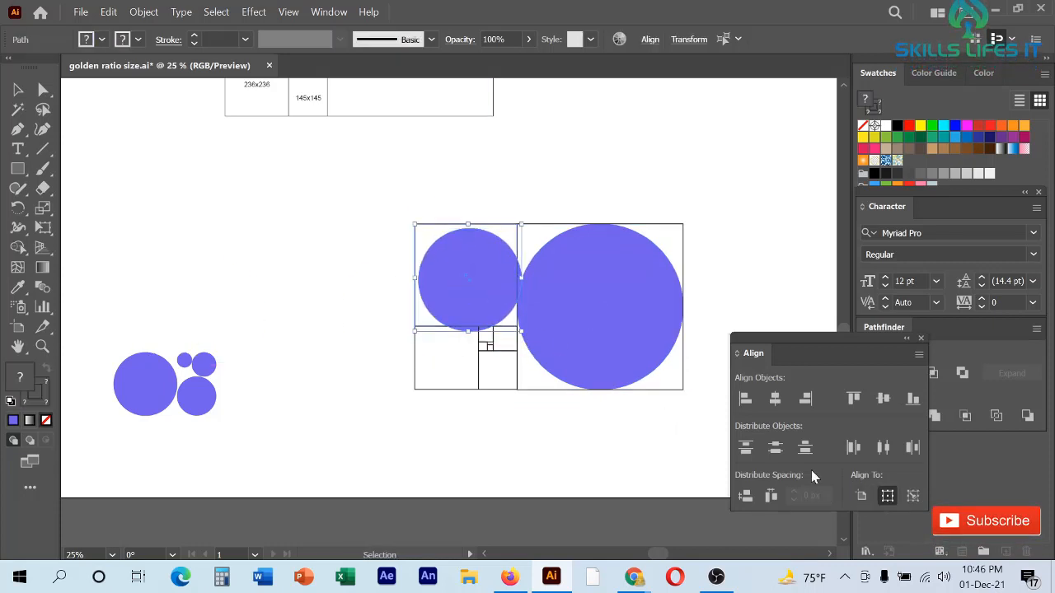
click(775, 399)
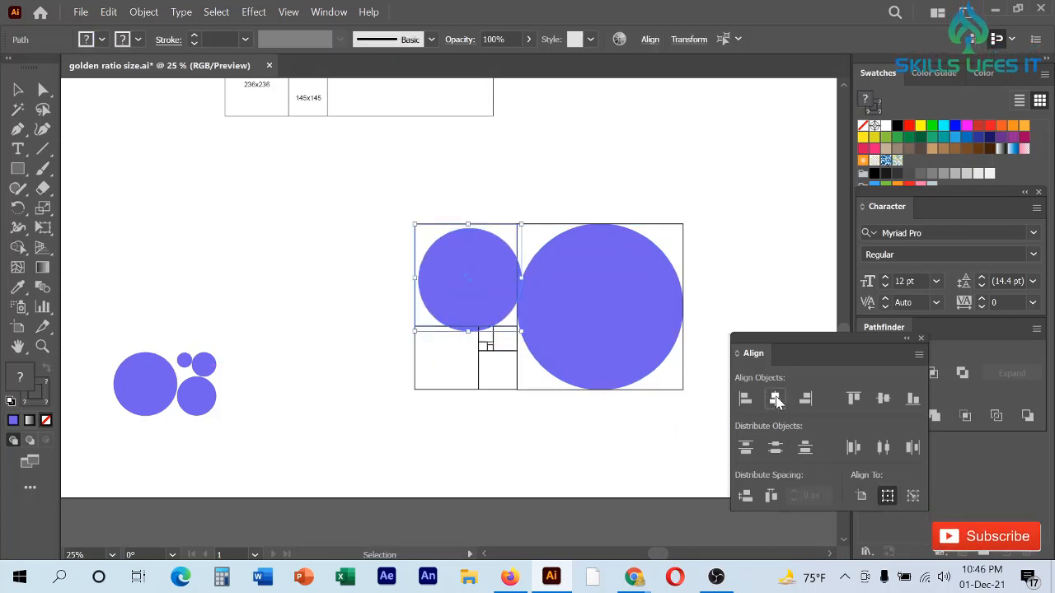
click(886, 403)
click(662, 418)
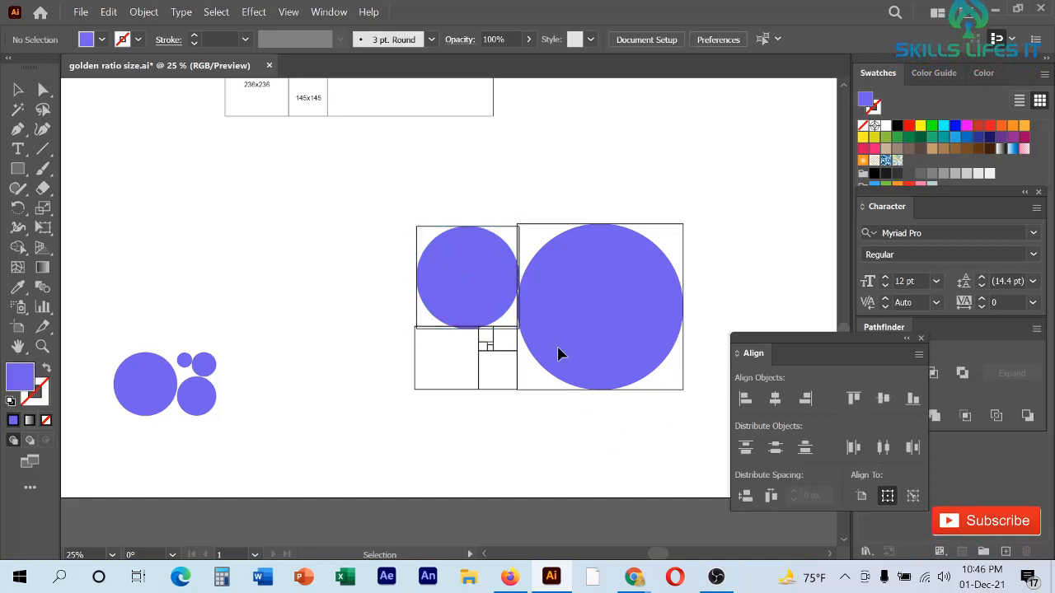
Undo that centering and center the 382 px circle in its square both ways, with the square as key object
scroll(478, 244, up, 2)
key(a)
click(480, 242)
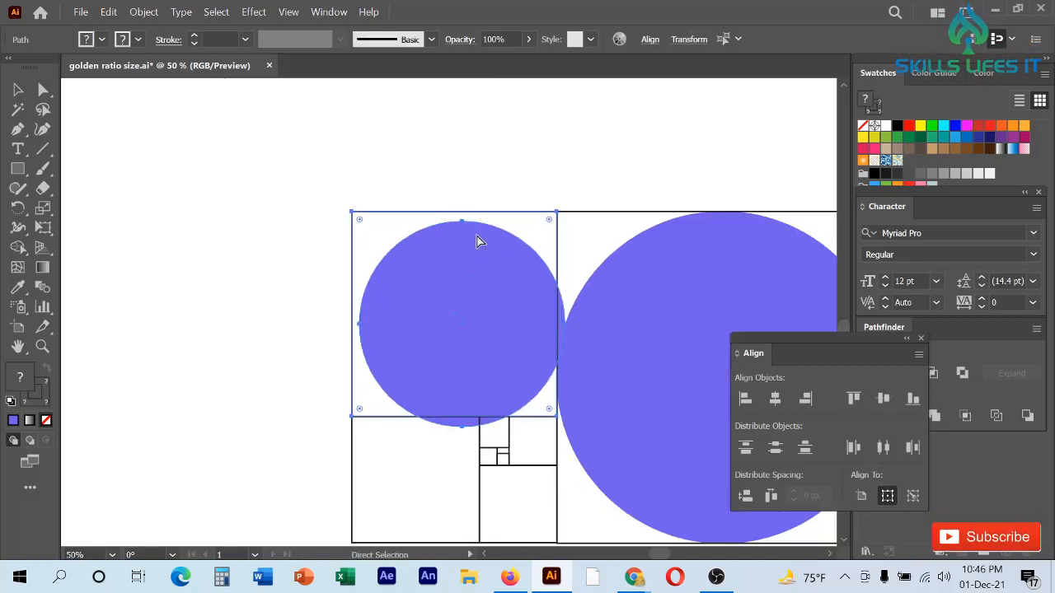
click(912, 496)
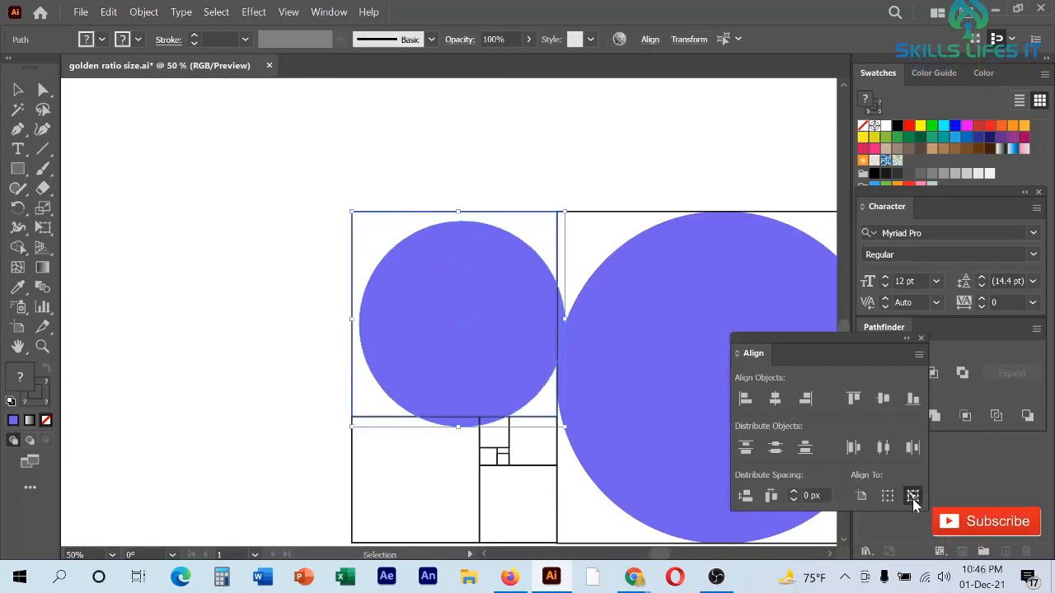
click(776, 399)
click(886, 402)
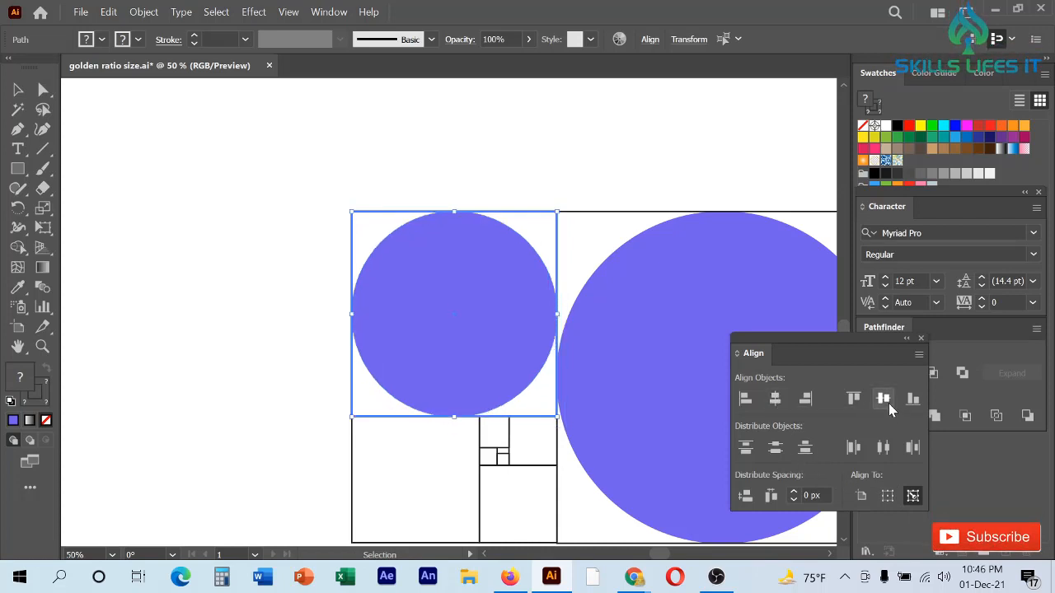
scroll(557, 168, down, 2)
click(517, 181)
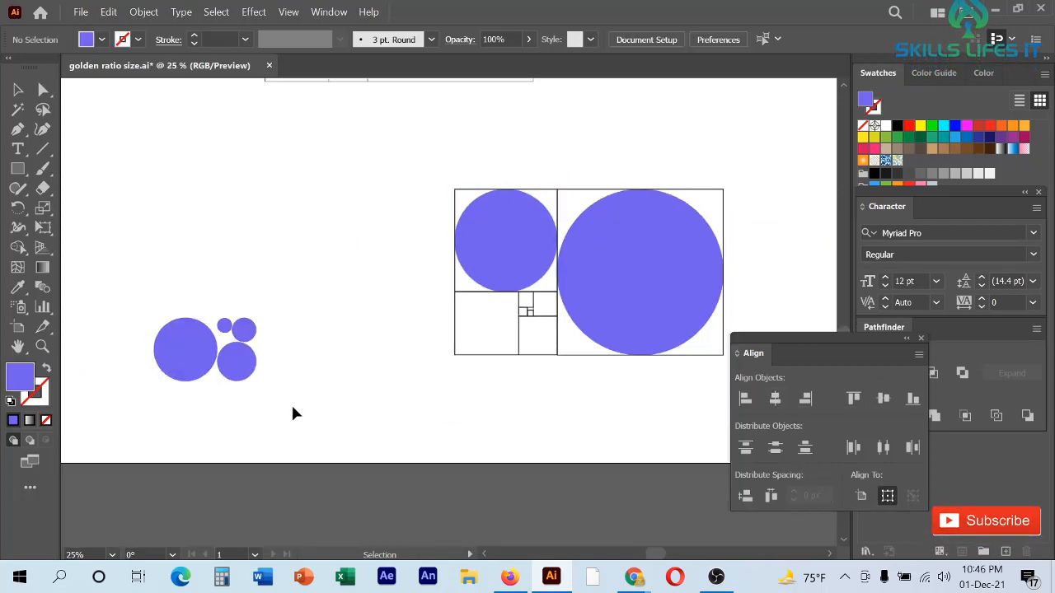
Move the four remaining circles together closer to the square outlines
drag(295, 413, 123, 326)
drag(165, 352, 318, 332)
scroll(456, 310, up, 2)
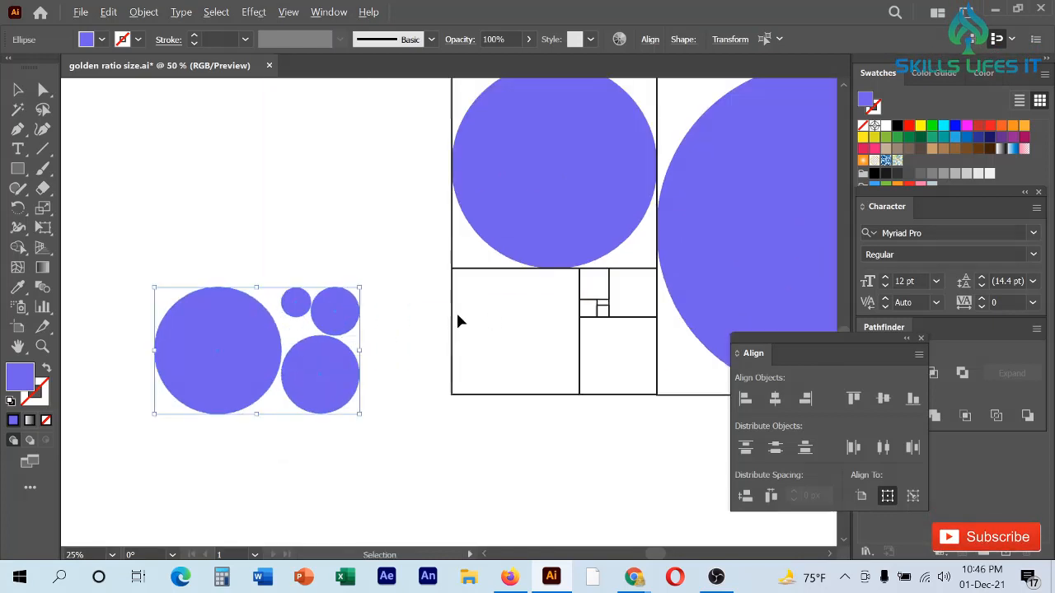
click(396, 363)
Move the 236 px circle into the 236x236 outline and center it both ways, with the square as key object
drag(224, 381, 520, 362)
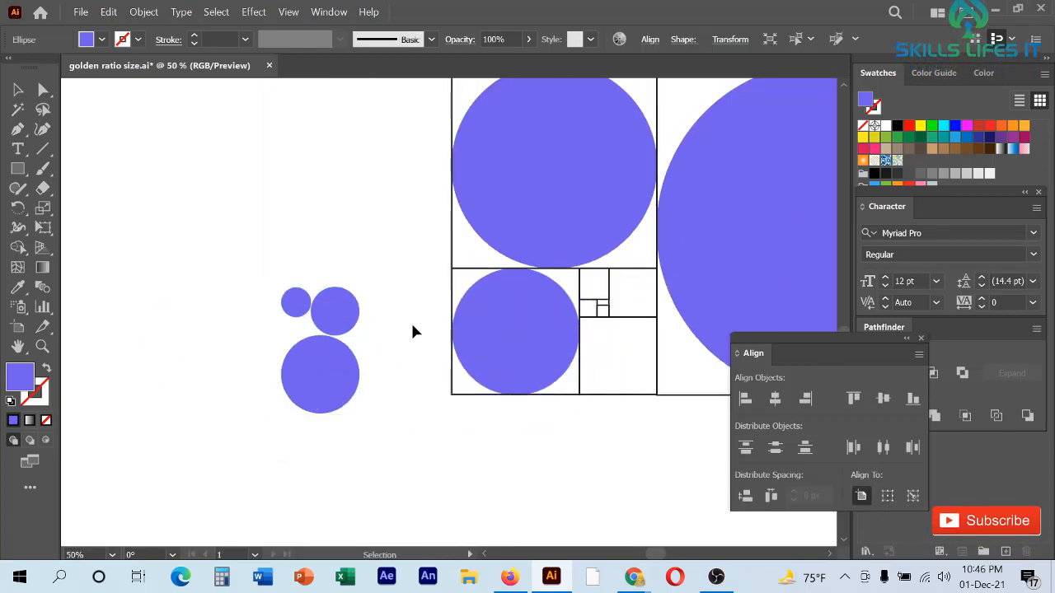
click(511, 377)
click(912, 495)
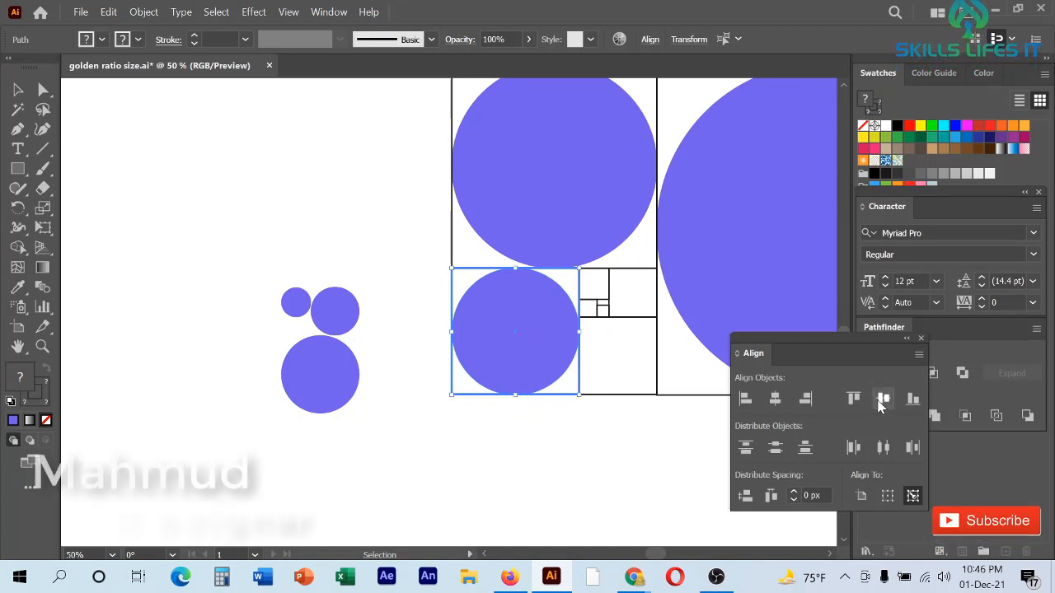
click(576, 414)
Move the 145 px circle into the 145x145 outline and center it both ways, with the square as key object
drag(308, 379, 608, 360)
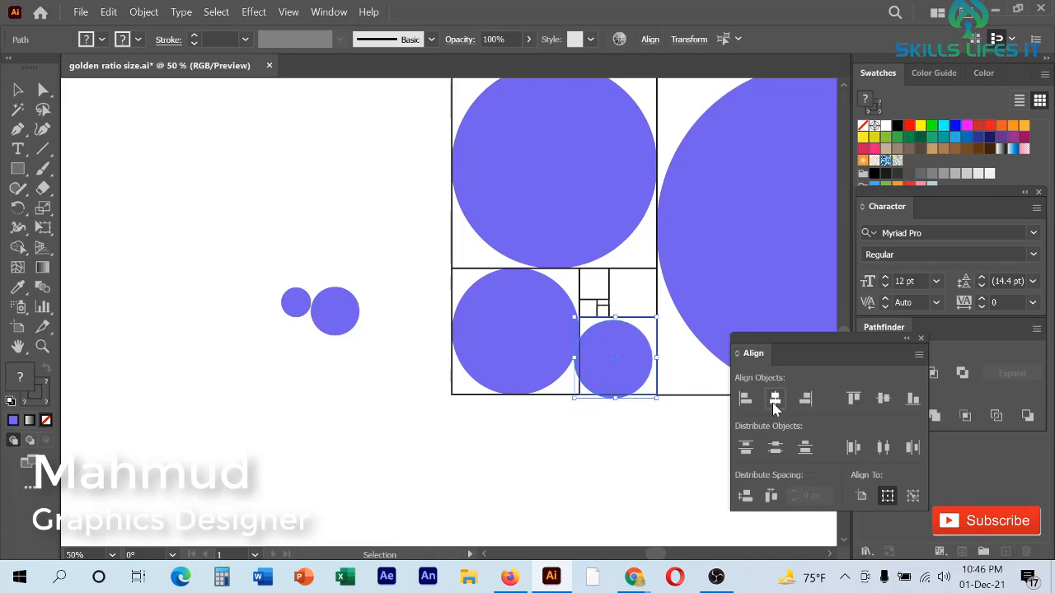
click(775, 399)
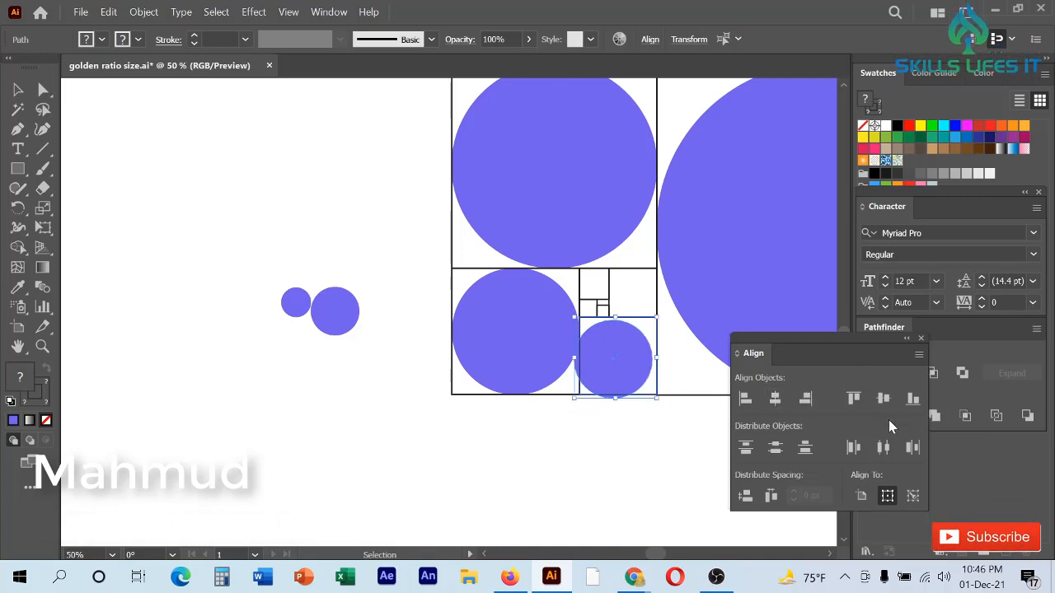
click(912, 495)
click(776, 398)
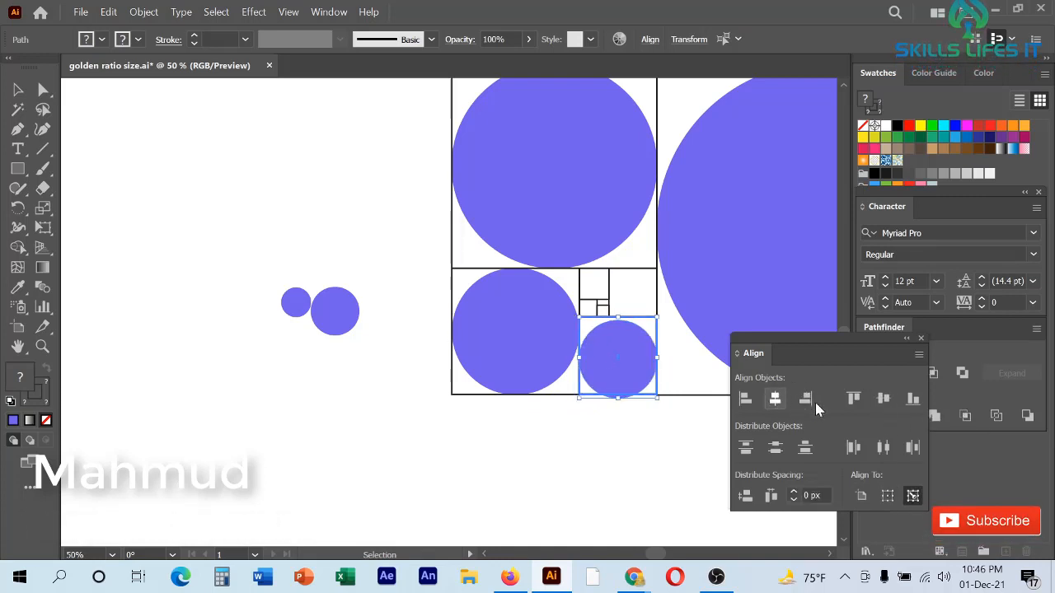
click(882, 399)
click(664, 422)
scroll(697, 306, up, 1)
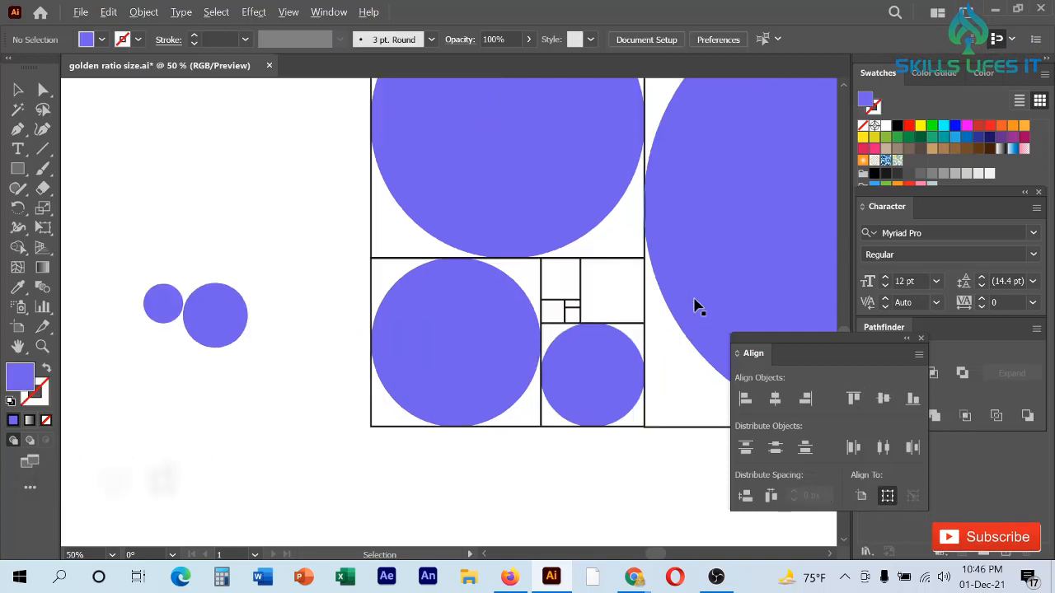
Move the larger of the two remaining circles into the square outline above the 145 px circle
drag(226, 323, 621, 301)
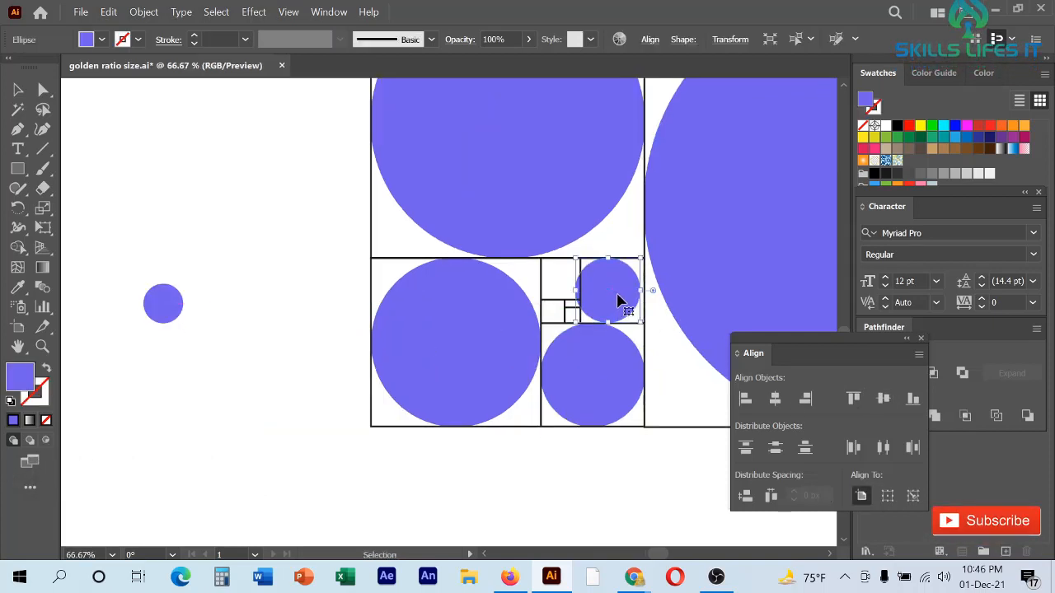
scroll(621, 301, up, 2)
click(523, 250)
shift+click(555, 272)
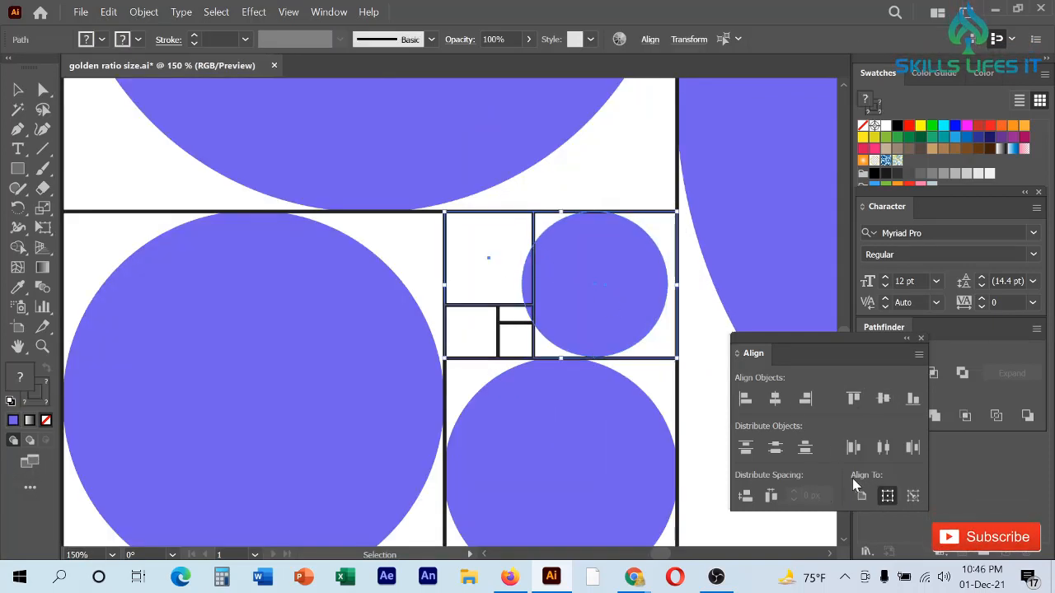
click(912, 495)
click(775, 398)
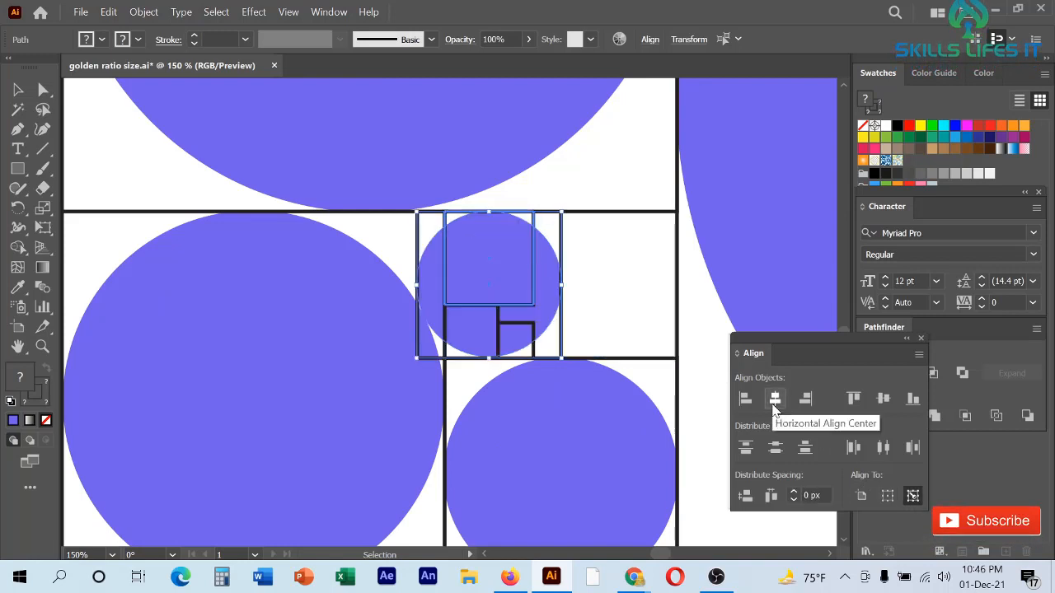
key(ctrl+z)
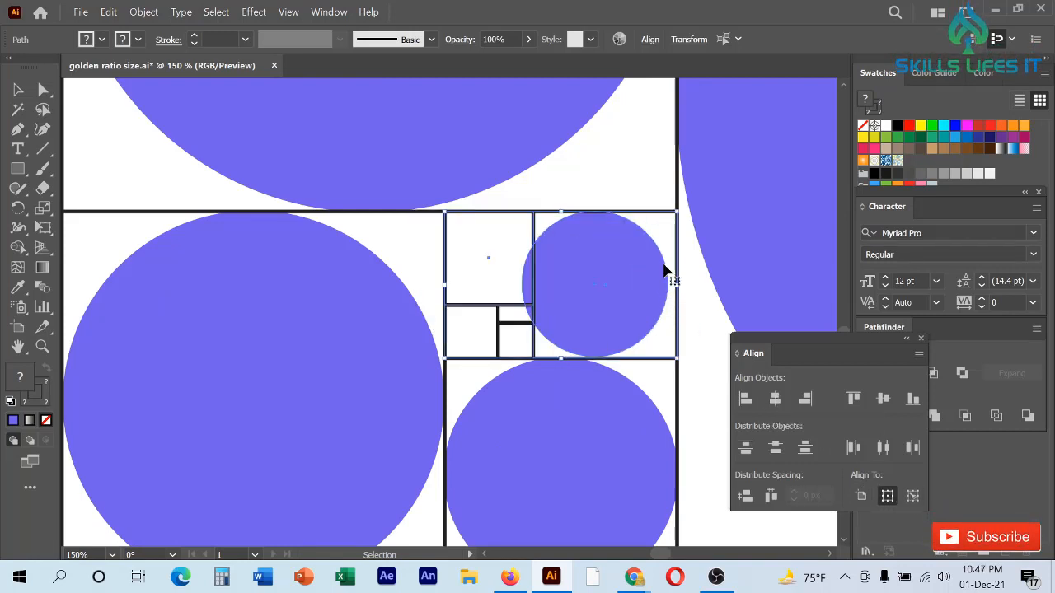
click(692, 260)
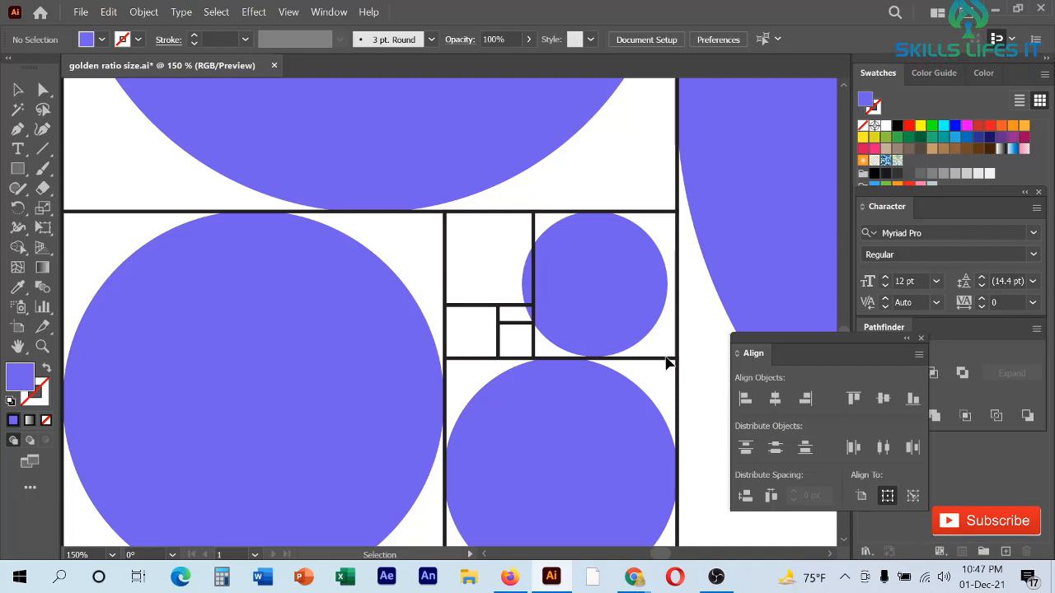
Select the circle together with its enclosing square outline and set alignment to the key object
scroll(680, 295, up, 3)
click(677, 296)
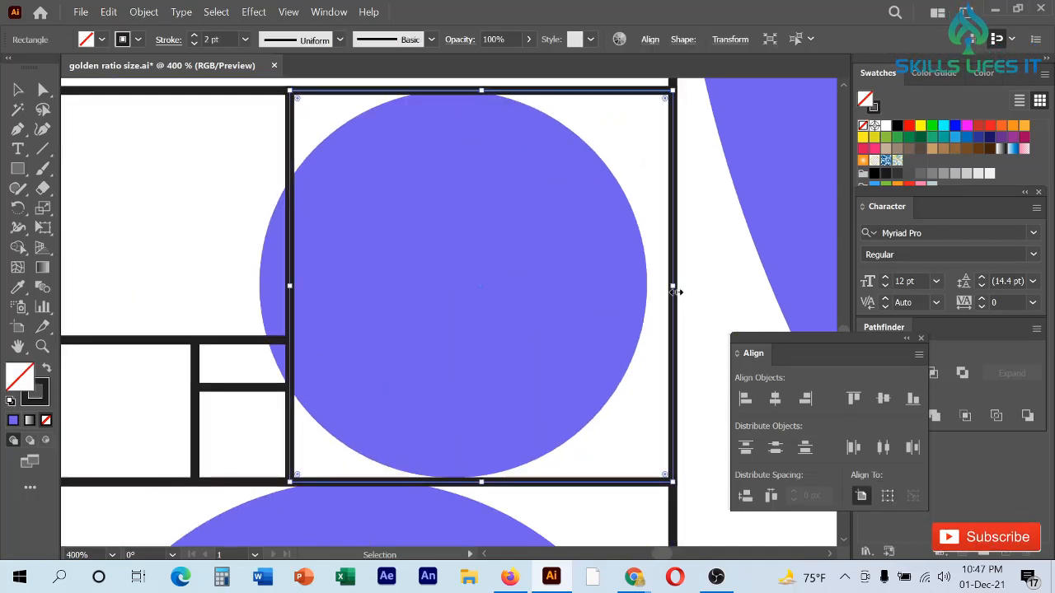
shift+click(585, 309)
click(912, 495)
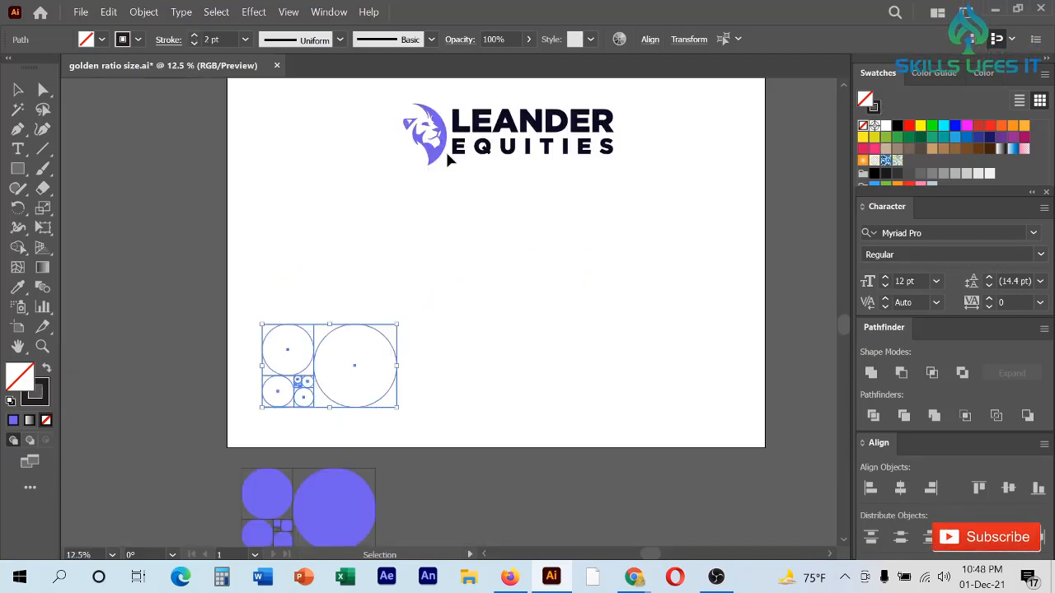
Place a copy of the logo's lion mark in the empty area below the Leander Equities wordmark
click(443, 153)
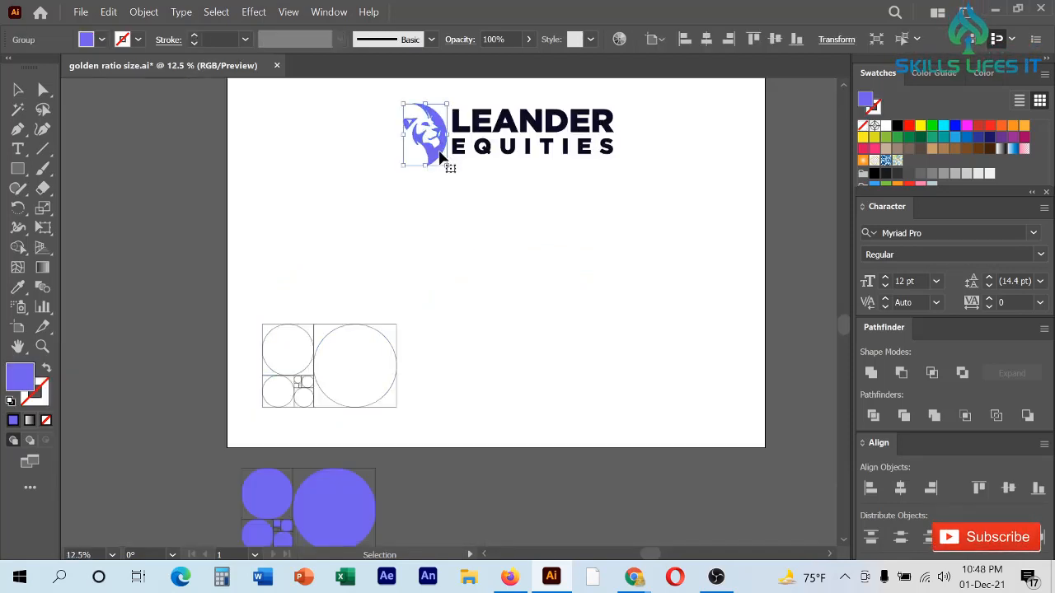
drag(440, 154, 517, 330)
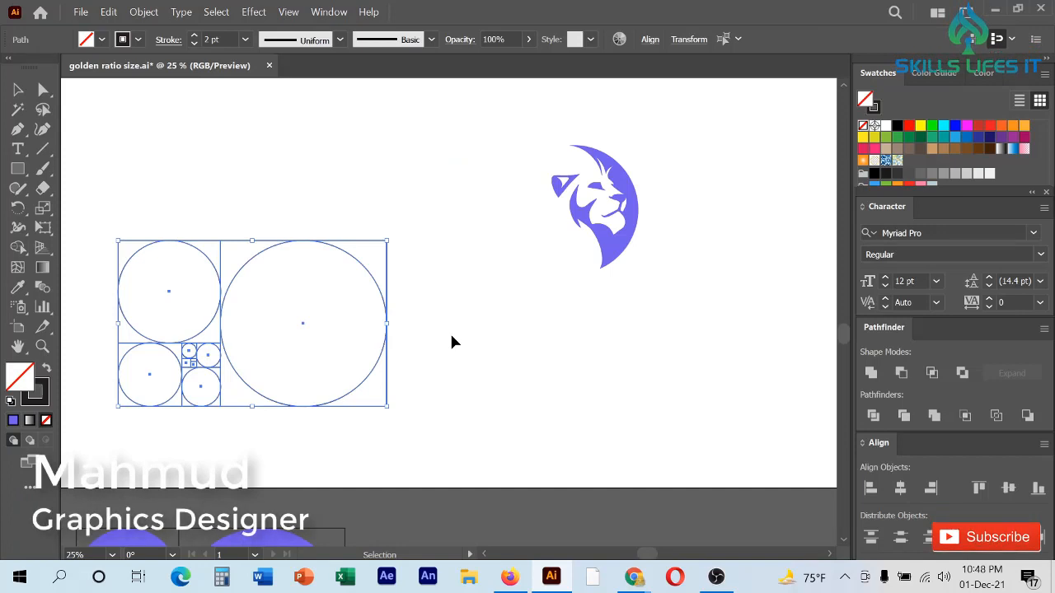
click(703, 222)
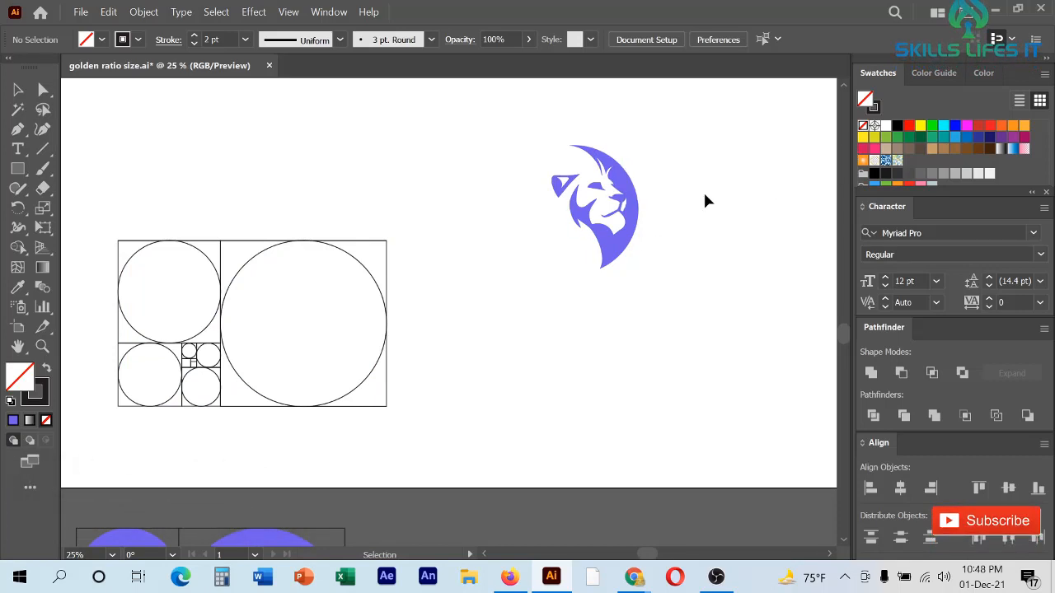
Copy the circles of the golden-ratio grid, including the smallest one, to the empty space below the lion copy
scroll(245, 300, up, 1)
scroll(234, 273, down, 1)
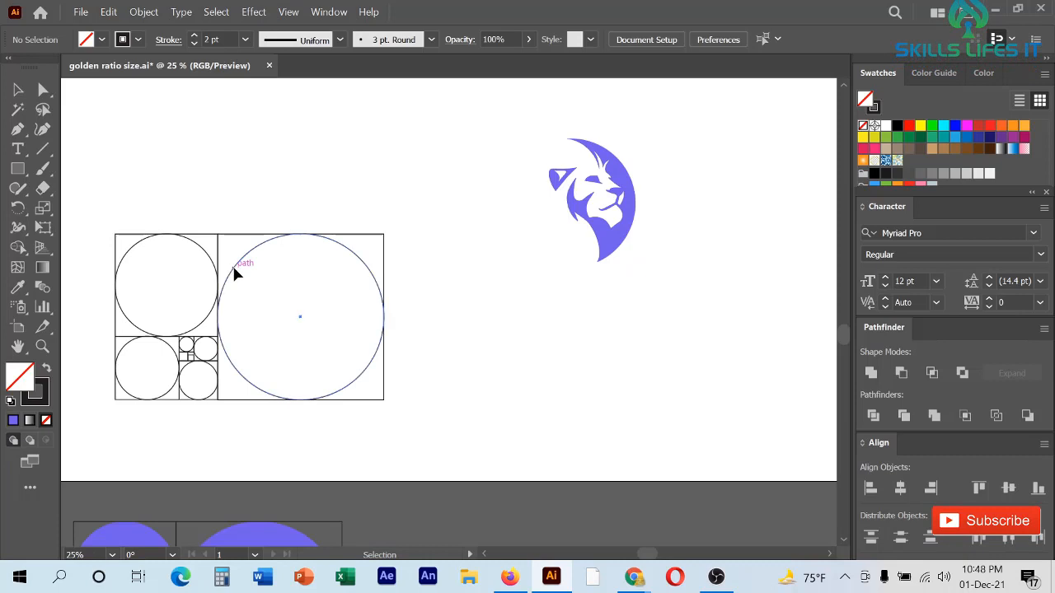
click(230, 264)
shift+click(205, 258)
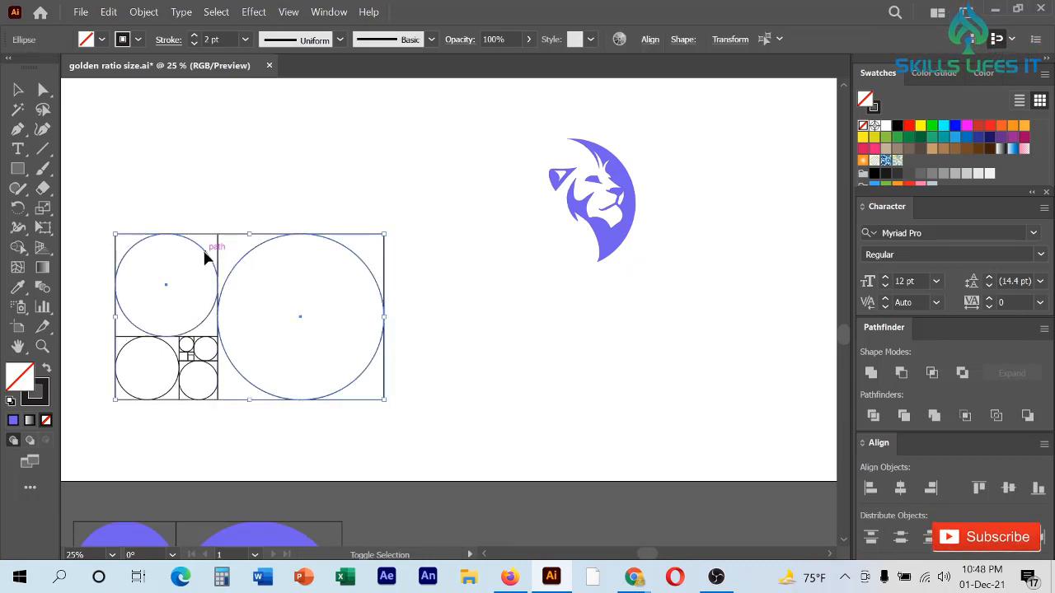
shift+click(168, 351)
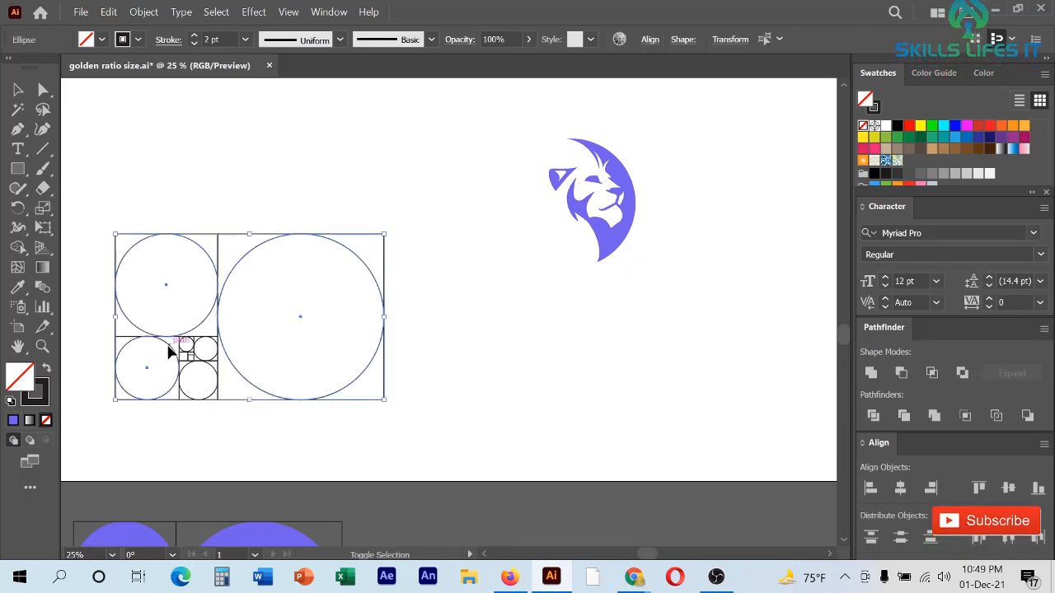
shift+click(211, 363)
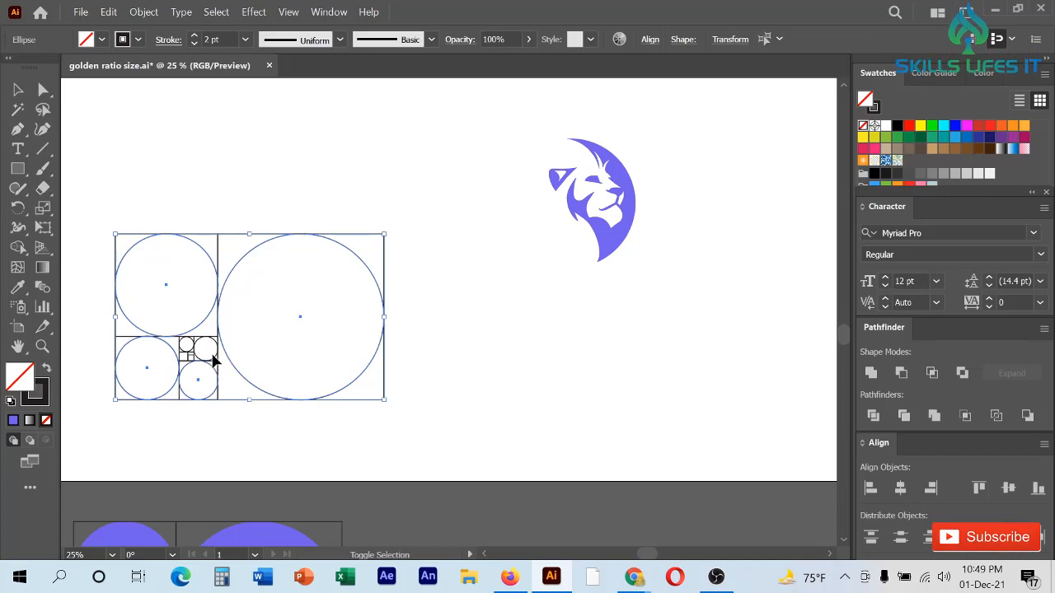
drag(217, 364, 562, 389)
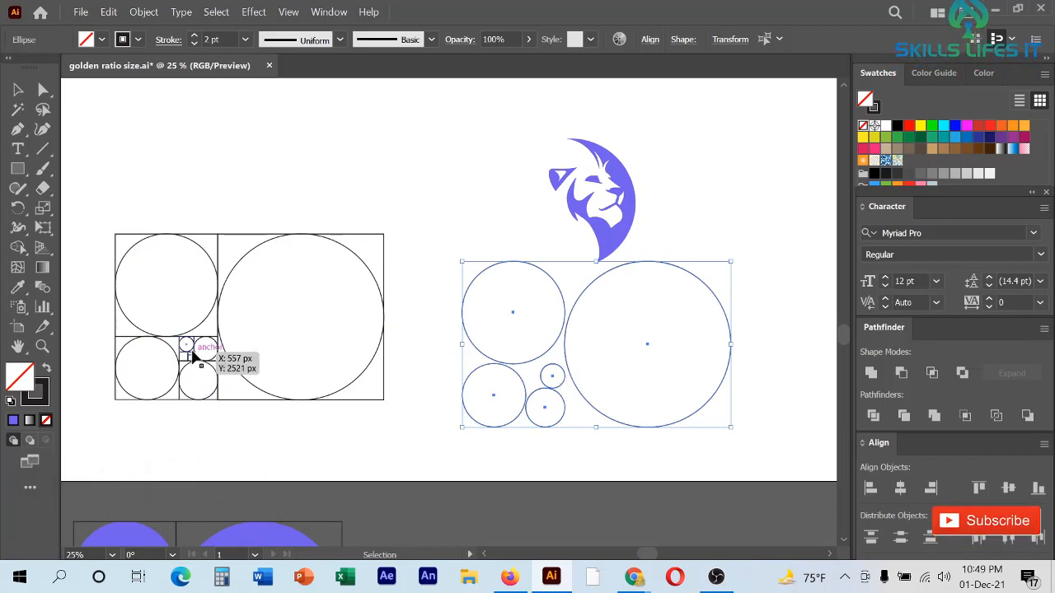
drag(194, 358, 538, 377)
Center the copied circles on one another horizontally and vertically to make a concentric set
drag(740, 473, 477, 316)
click(900, 488)
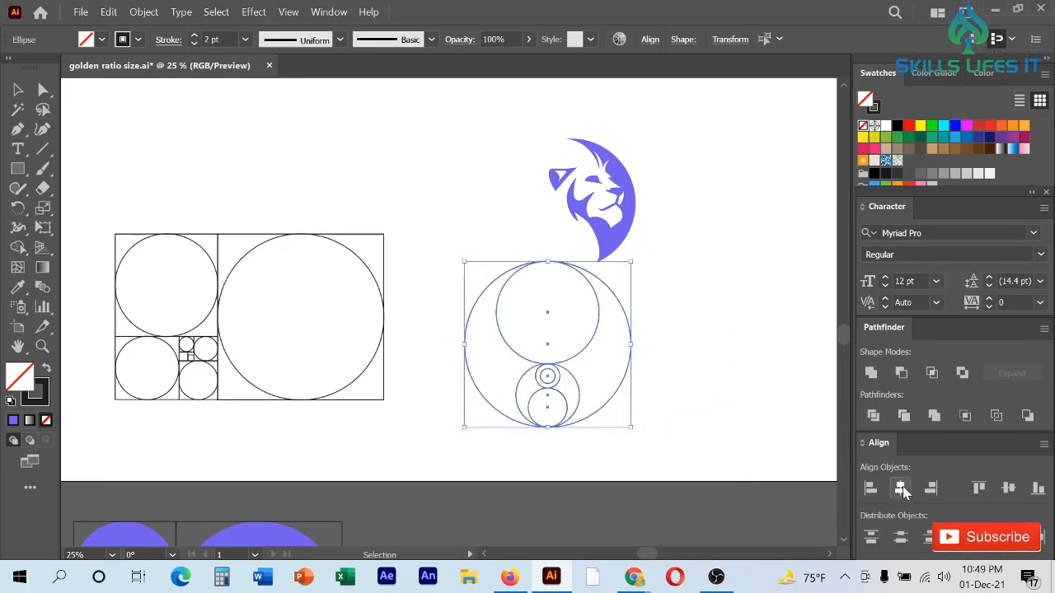
click(1008, 488)
click(703, 427)
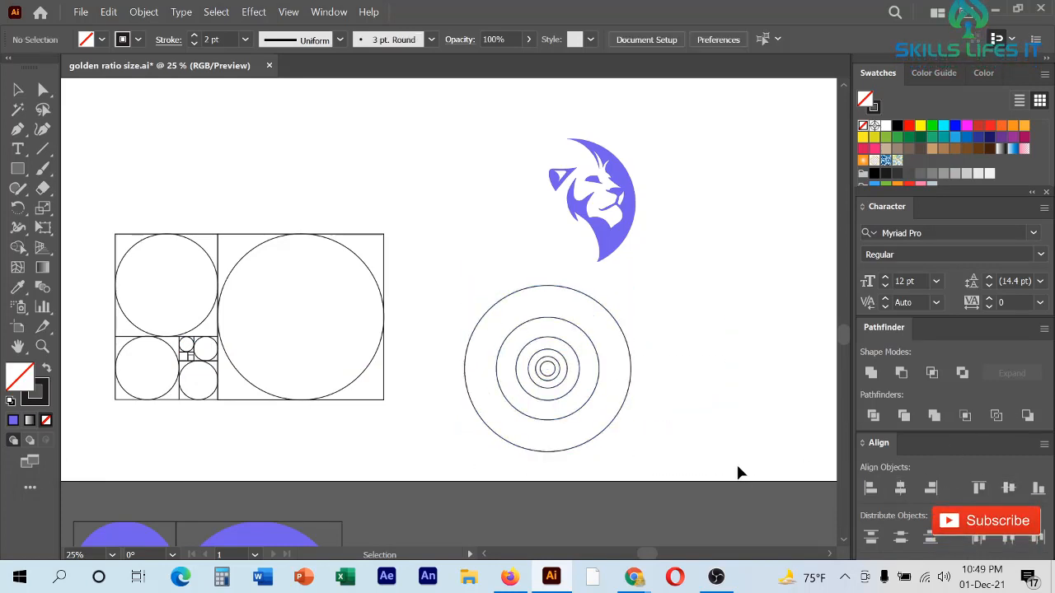
Group all squares and circles of the golden-ratio grid
drag(739, 473, 491, 300)
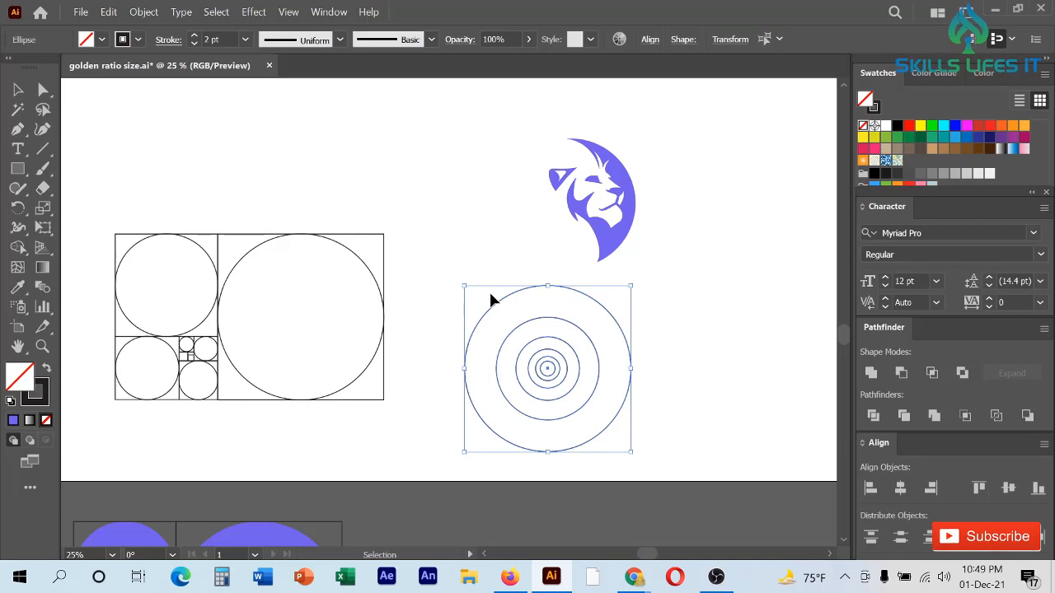
key(ctrl+minus)
drag(169, 217, 411, 391)
right_click(412, 247)
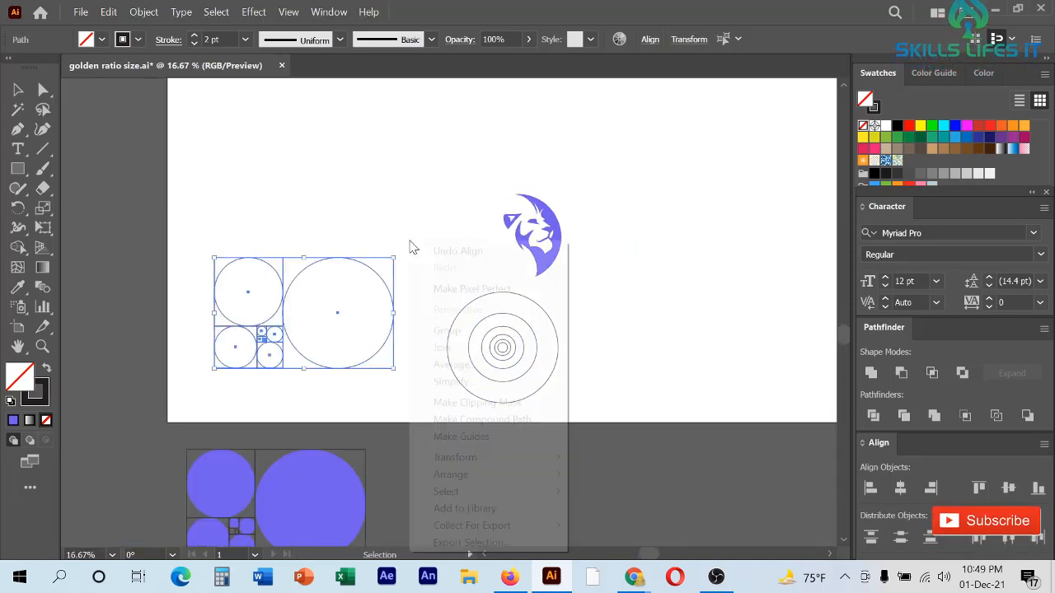
click(445, 330)
click(414, 359)
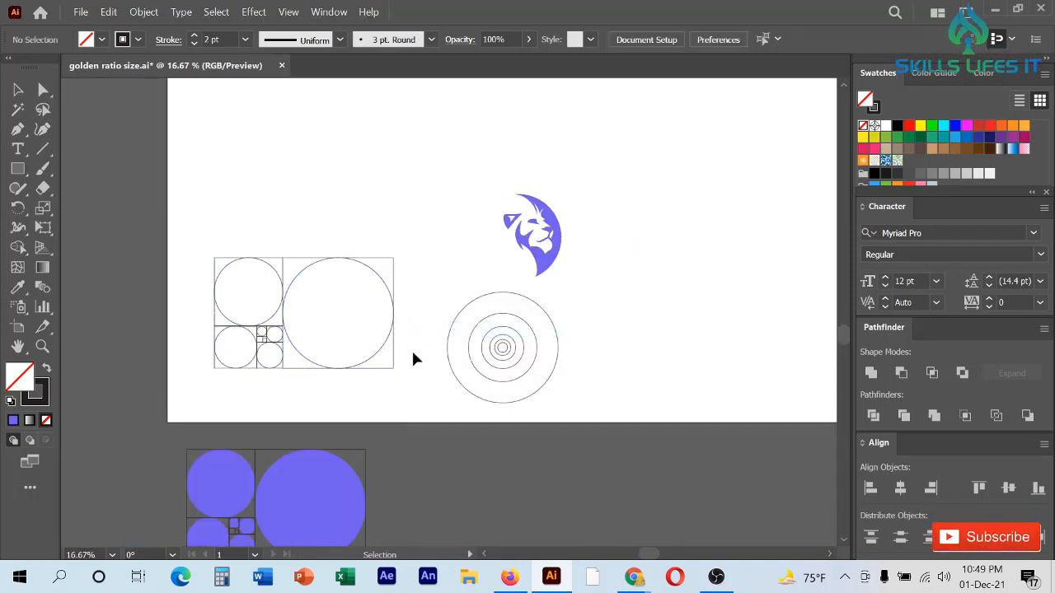
Move the concentric circles up beside the lion copy, and place the lion over their center
drag(424, 282, 605, 422)
drag(508, 351, 649, 173)
scroll(651, 175, up, 2)
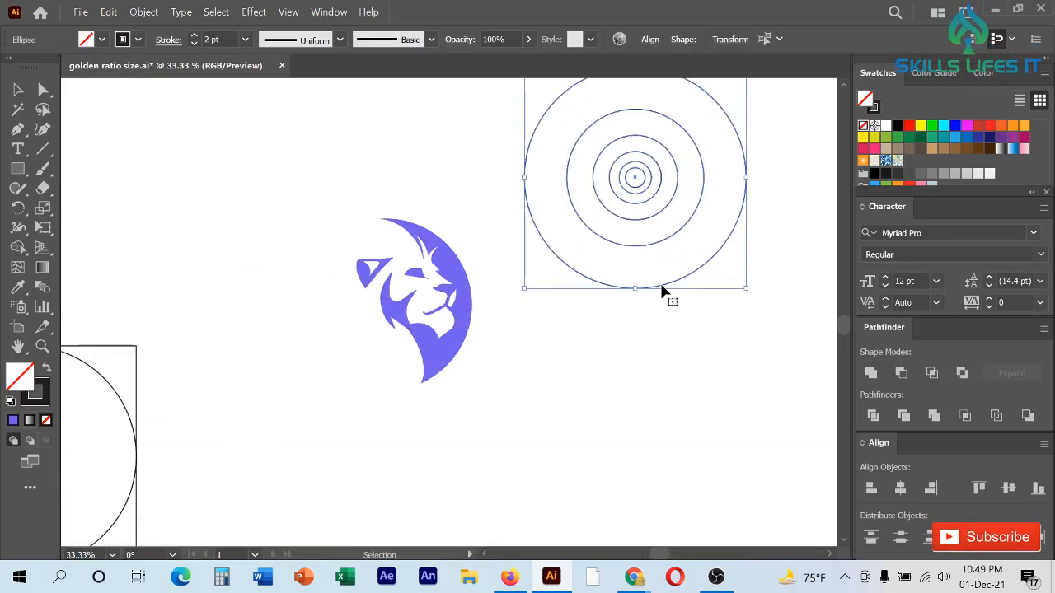
scroll(527, 426, down, 2)
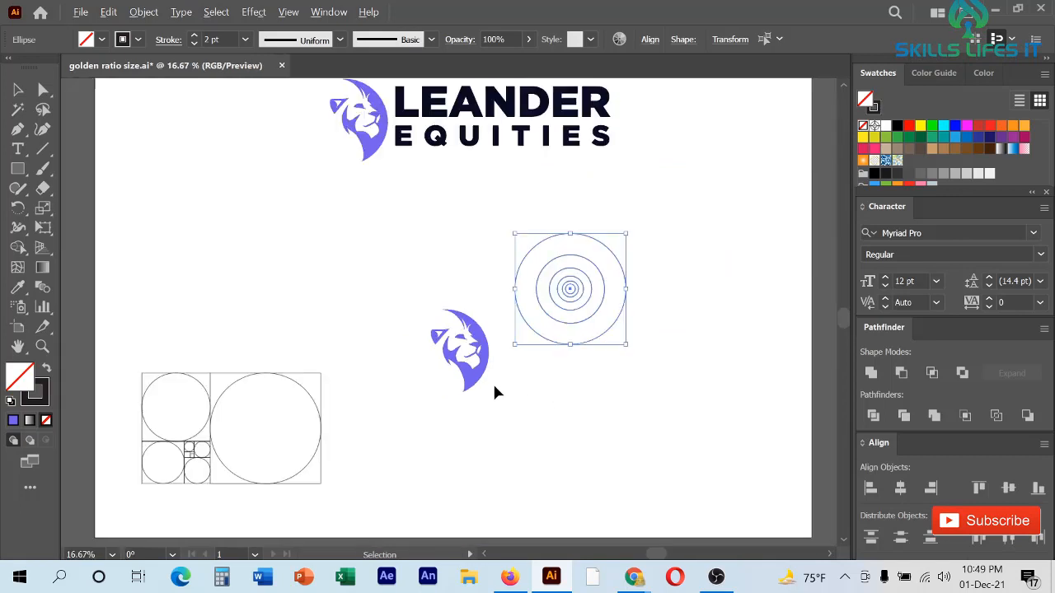
scroll(635, 320, up, 1)
click(672, 395)
drag(400, 404, 595, 299)
Enlarge the lion proportionally and shift it so its outer mane curve follows the largest circle
scroll(609, 250, up, 2)
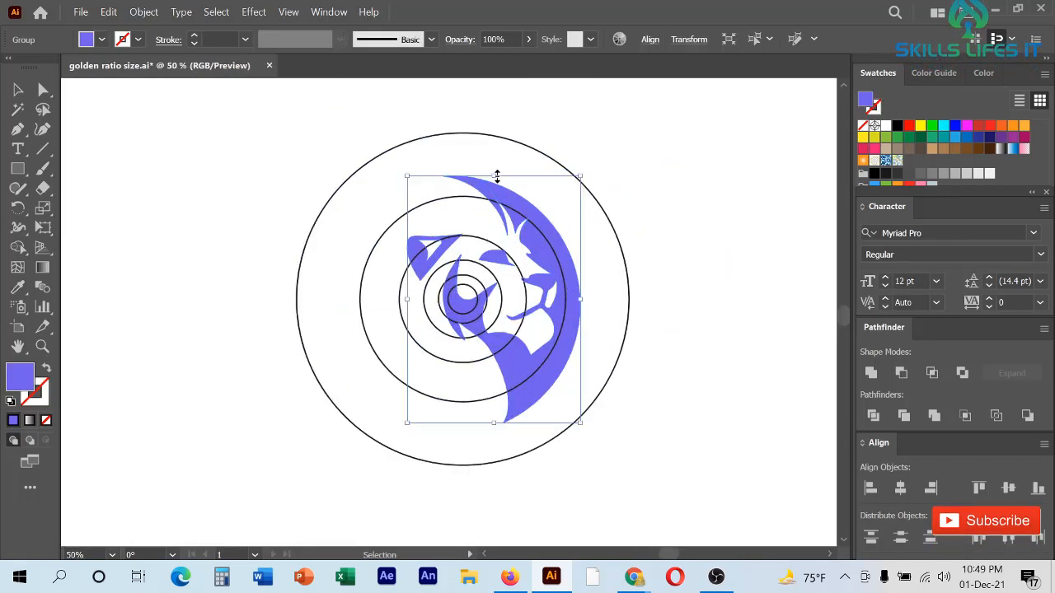
drag(497, 175, 446, 124)
drag(602, 292, 611, 288)
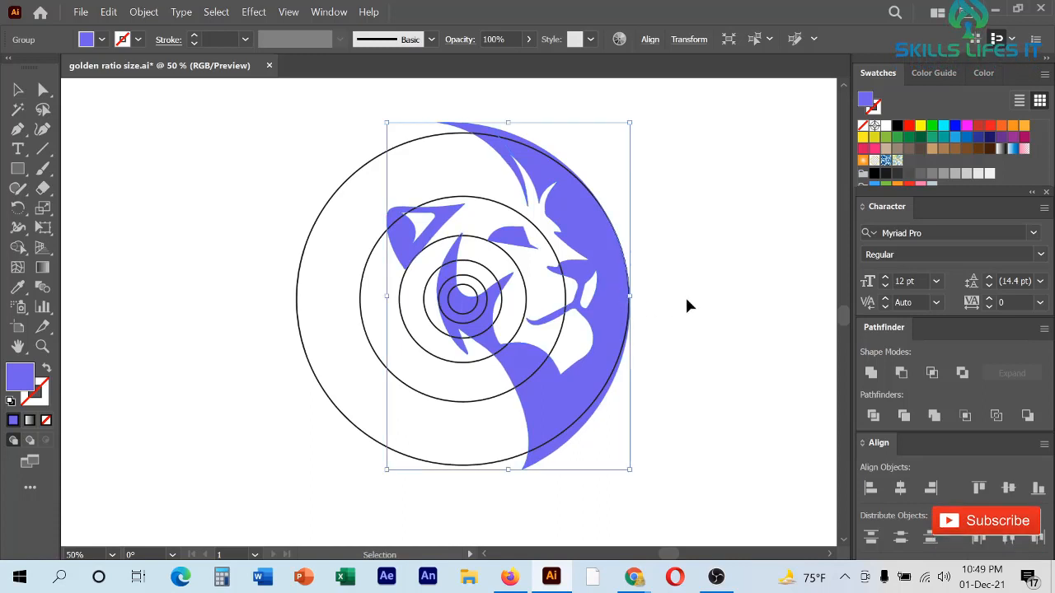
drag(511, 471, 504, 456)
scroll(522, 148, up, 2)
drag(537, 205, 534, 200)
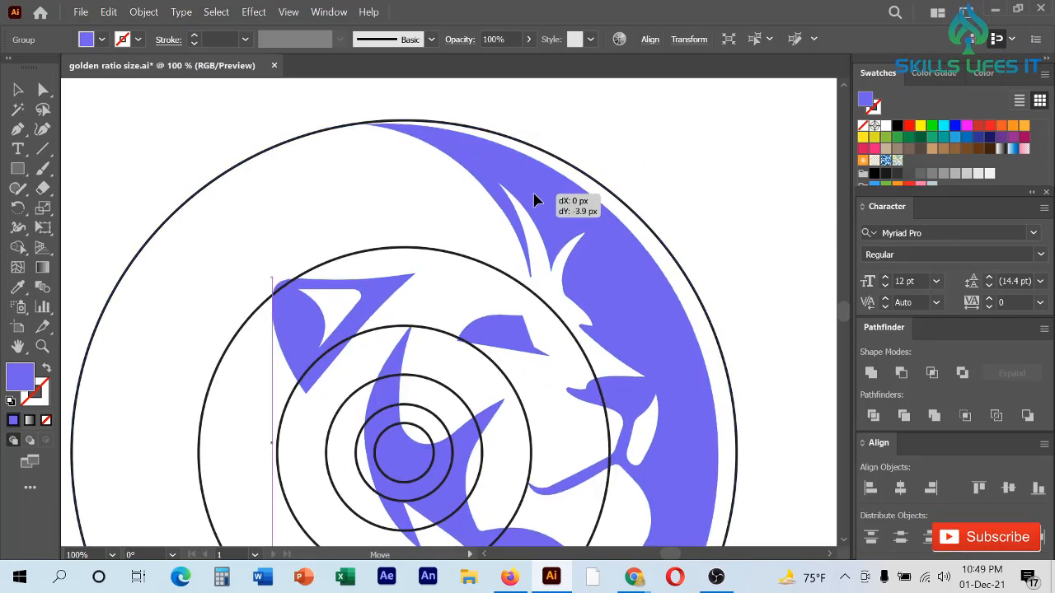
scroll(534, 200, down, 2)
drag(624, 325, 646, 318)
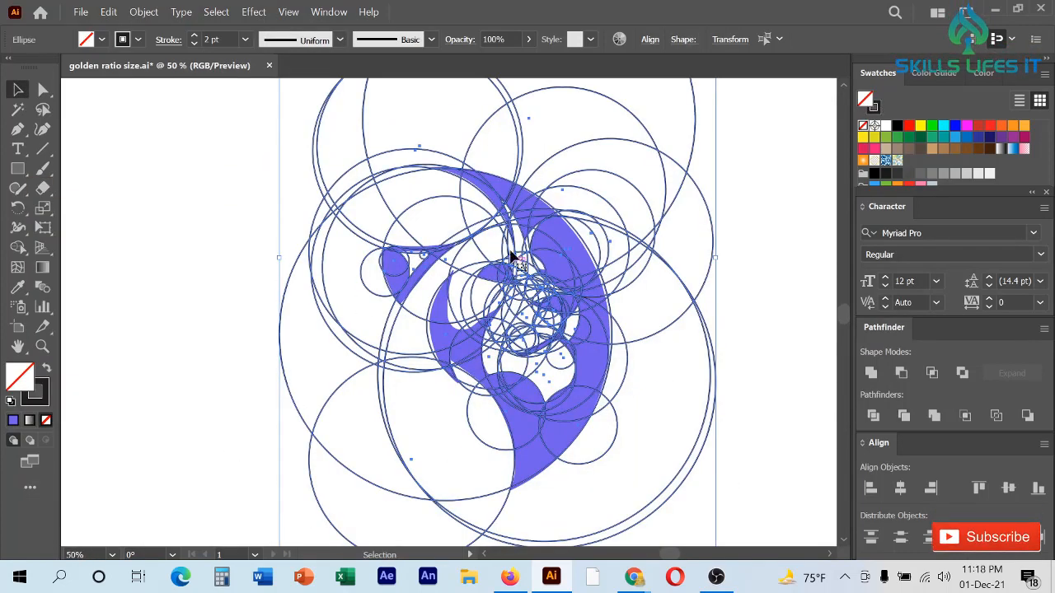
Merge the circle regions outside the lion's mane into one outer area with the Shape Builder
scroll(524, 206, down, 1)
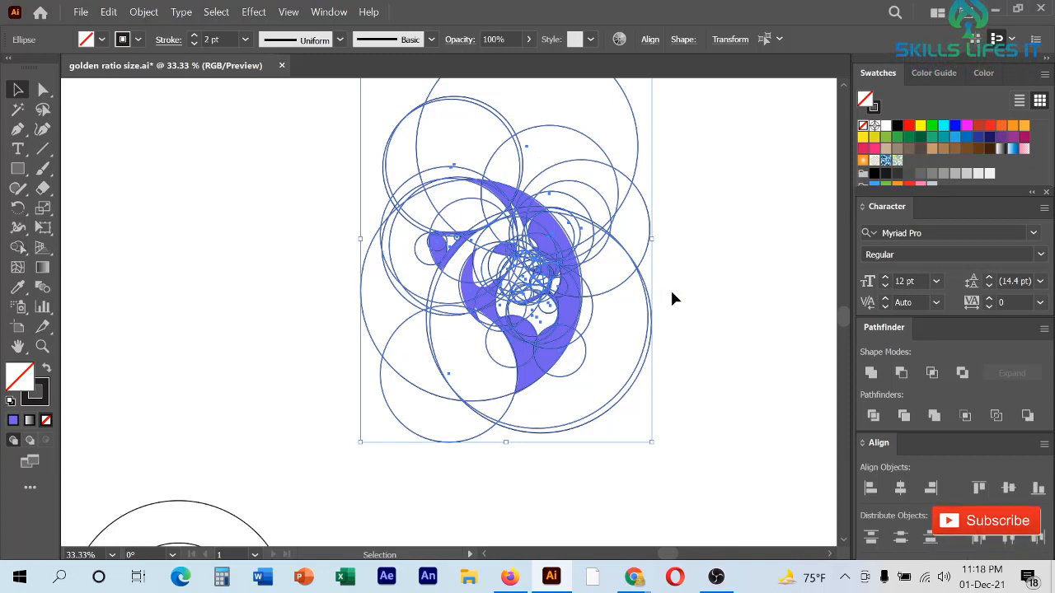
drag(18, 247, 126, 252)
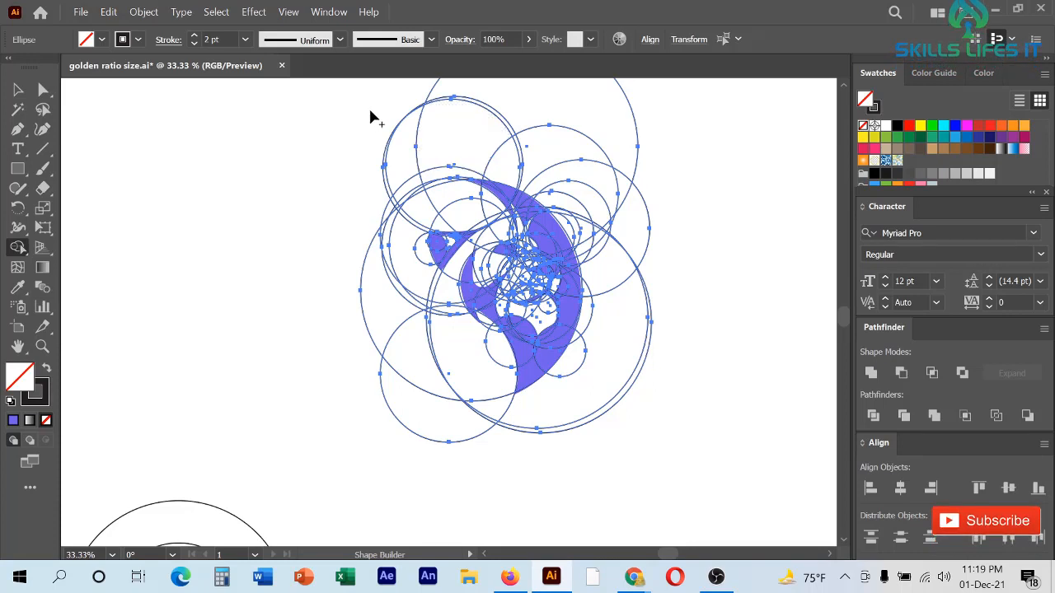
mouse_move(369, 110)
mouse_down()
mouse_move(478, 122)
mouse_move(562, 161)
mouse_move(605, 276)
mouse_move(599, 322)
mouse_move(568, 389)
mouse_up()
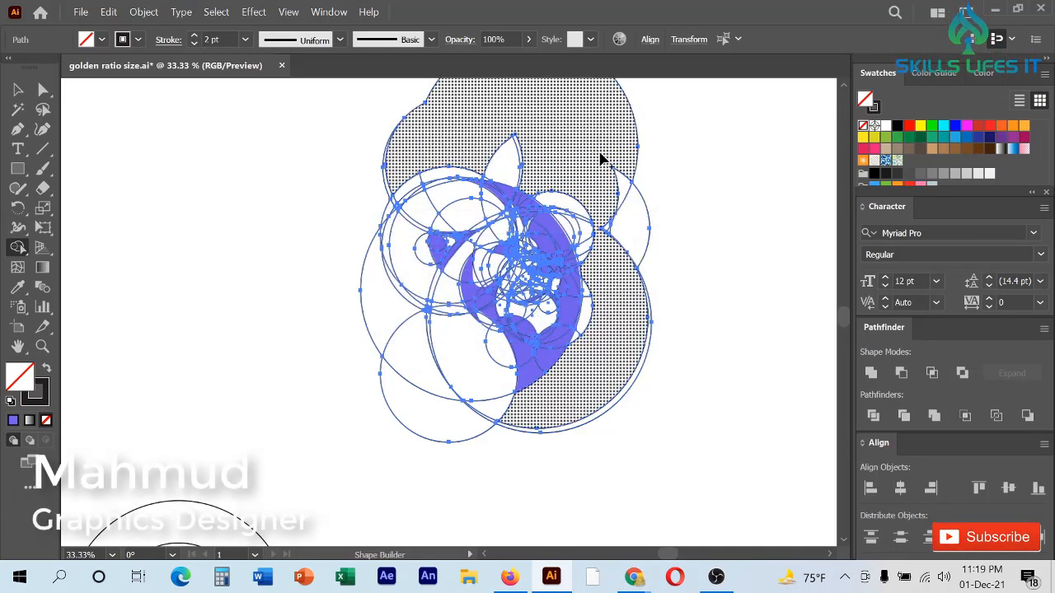
mouse_move(600, 158)
mouse_down()
mouse_move(632, 227)
mouse_move(646, 356)
mouse_up()
drag(714, 316, 704, 305)
mouse_move(614, 214)
mouse_down()
mouse_move(619, 306)
mouse_move(630, 212)
mouse_move(612, 171)
mouse_move(499, 143)
mouse_move(531, 163)
mouse_move(558, 168)
mouse_up()
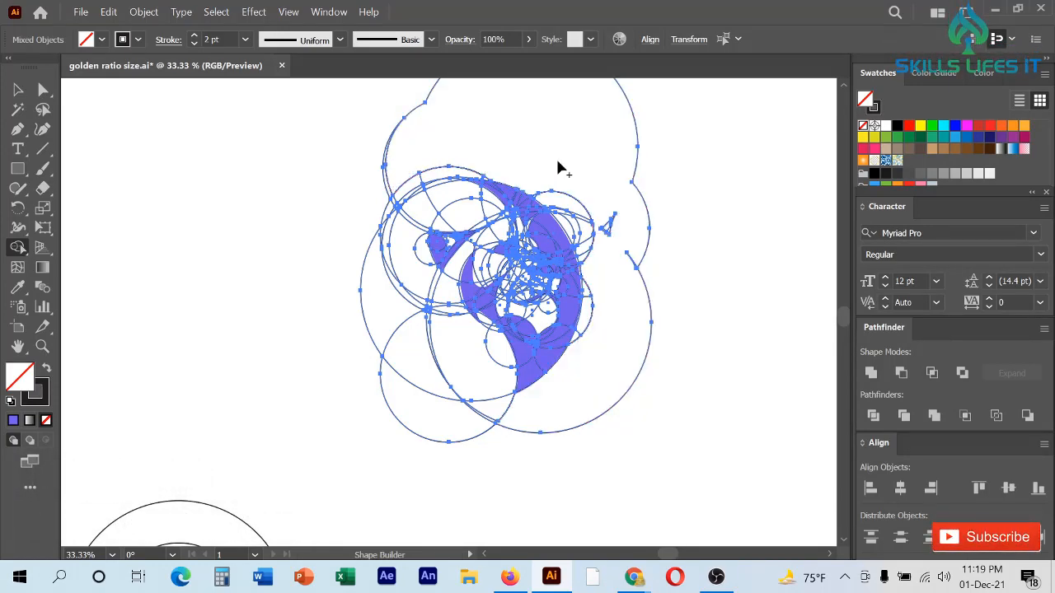
Remove the merged outer area, the stray fragments and the leftover regions beside the lion's mane with the Shape Builder
drag(408, 99, 486, 129)
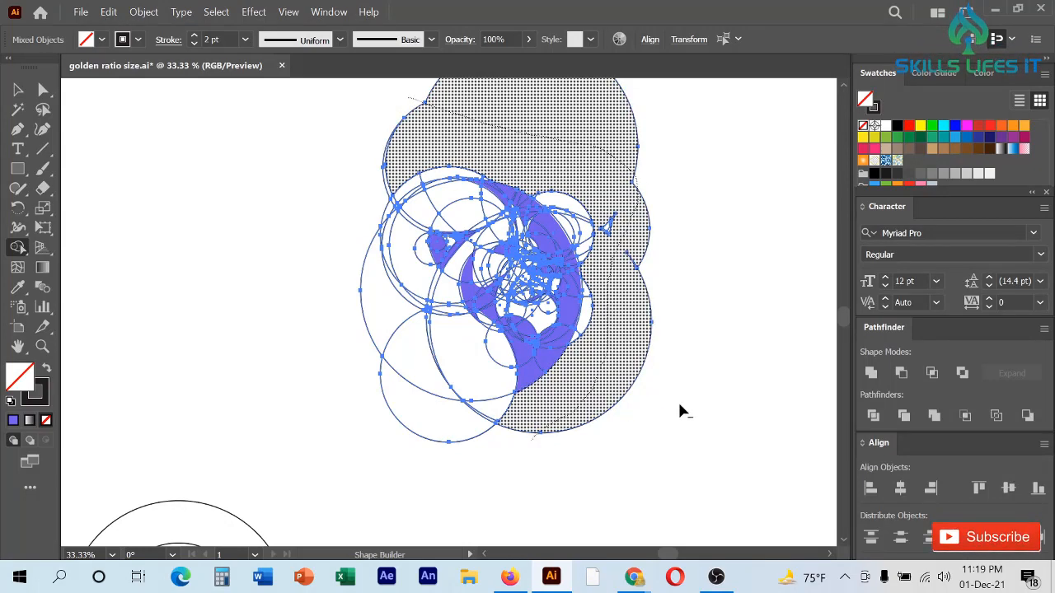
drag(673, 381, 663, 303)
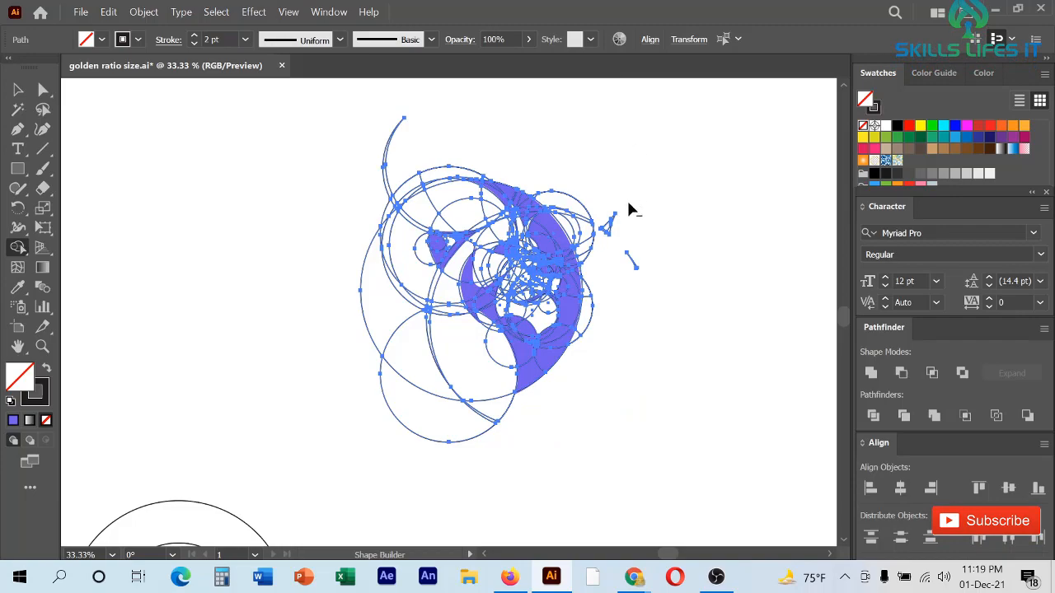
scroll(630, 210, up, 3)
scroll(630, 210, down, 2)
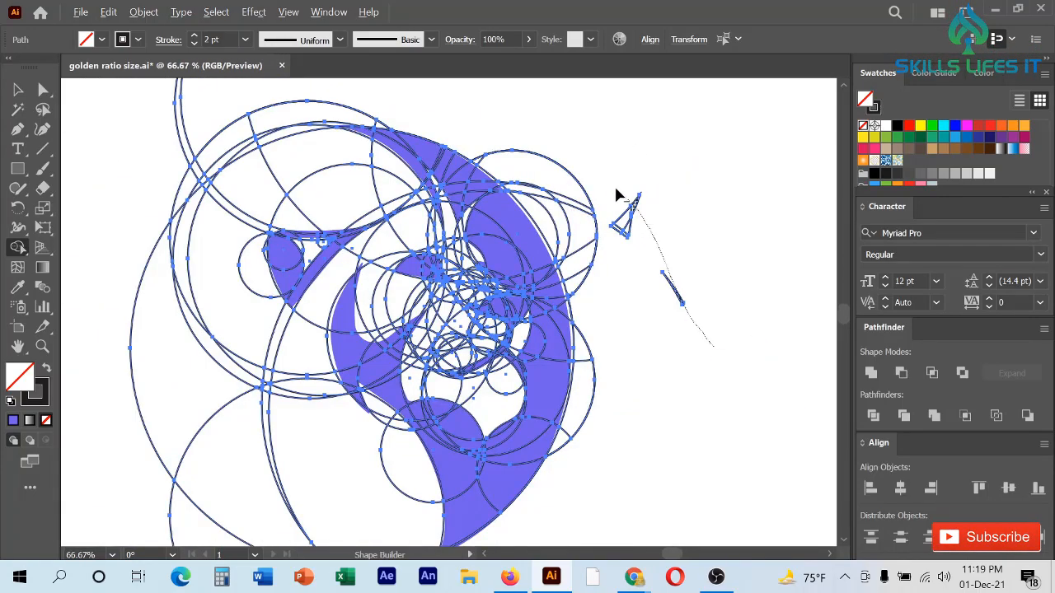
drag(620, 195, 610, 181)
click(619, 211)
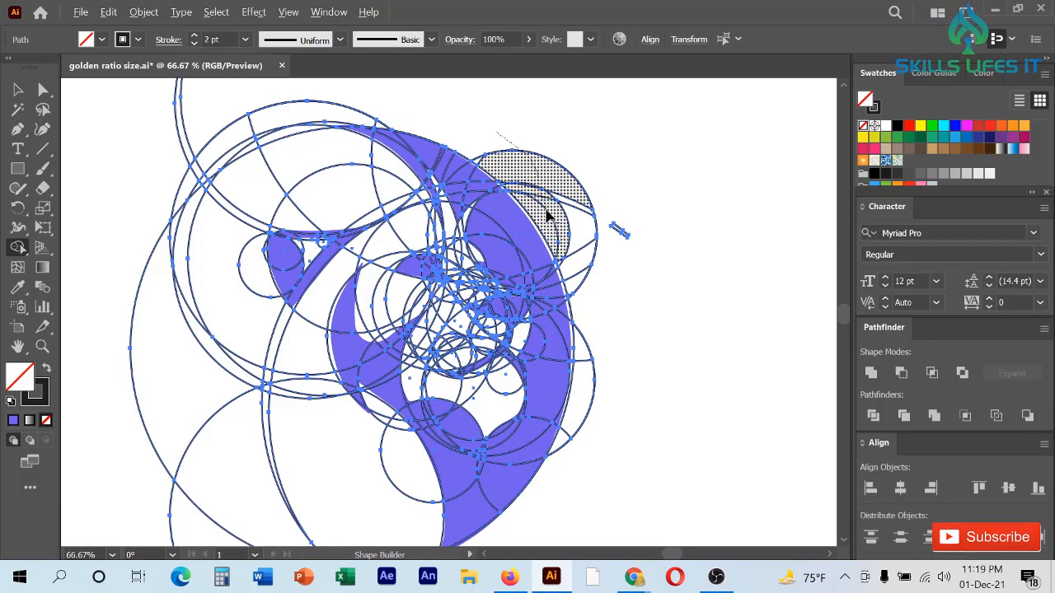
drag(560, 252, 582, 289)
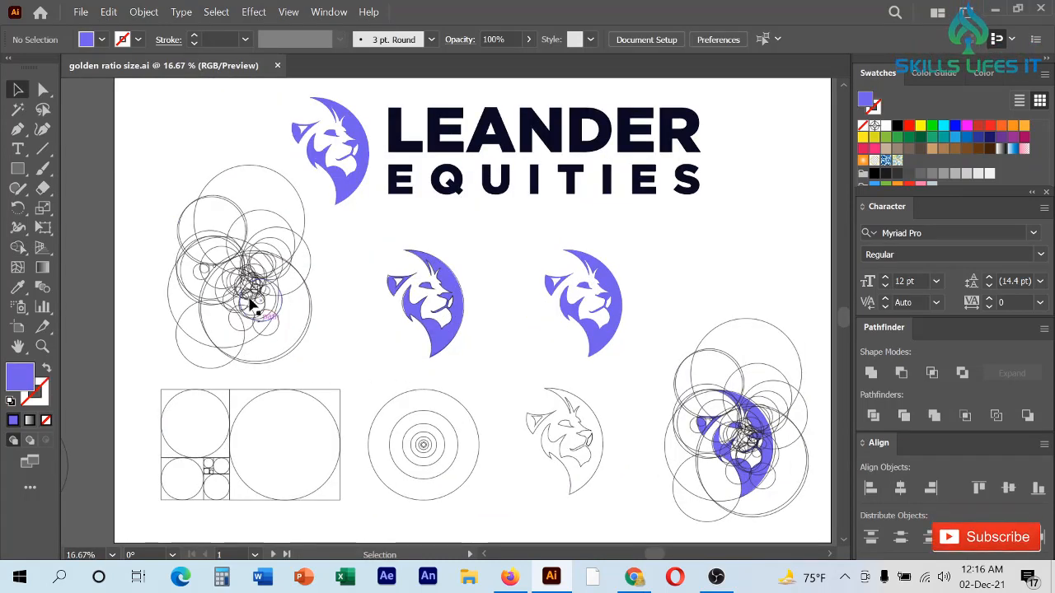
Examine the group of golden-ratio construction circles beside the lion copies, from its dense center to its outer circles
click(265, 328)
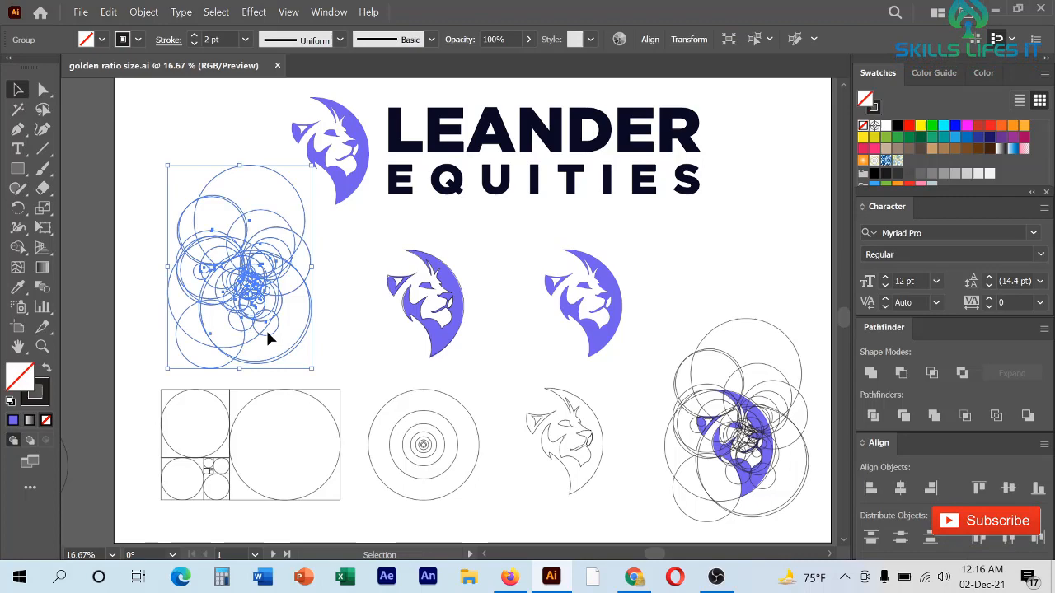
click(357, 264)
scroll(229, 274, up, 1)
scroll(229, 274, up, 2)
scroll(346, 290, down, 1)
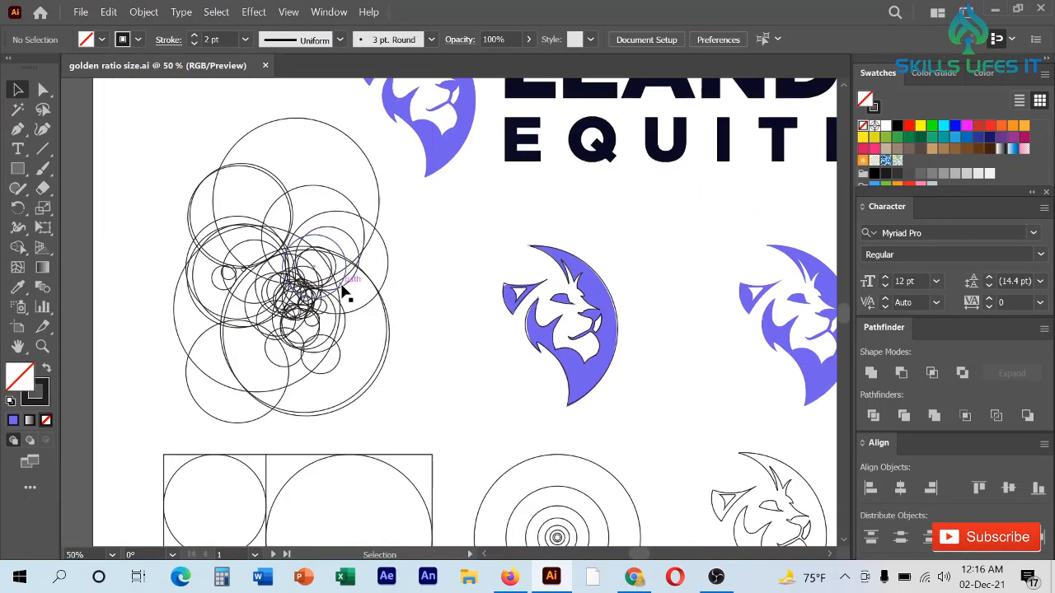
scroll(275, 305, up, 1)
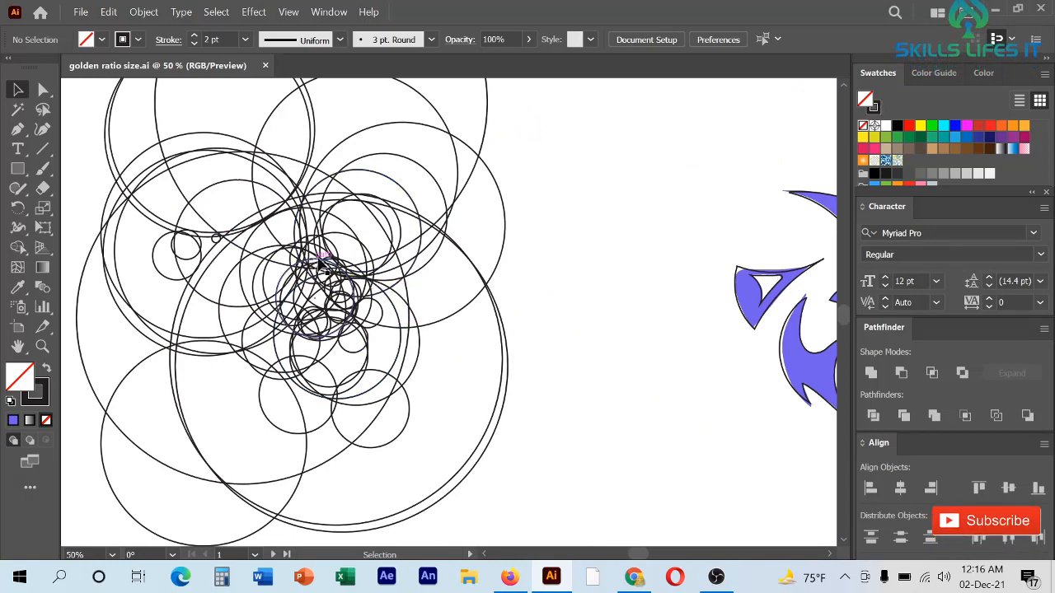
scroll(389, 289, down, 1)
scroll(389, 288, down, 2)
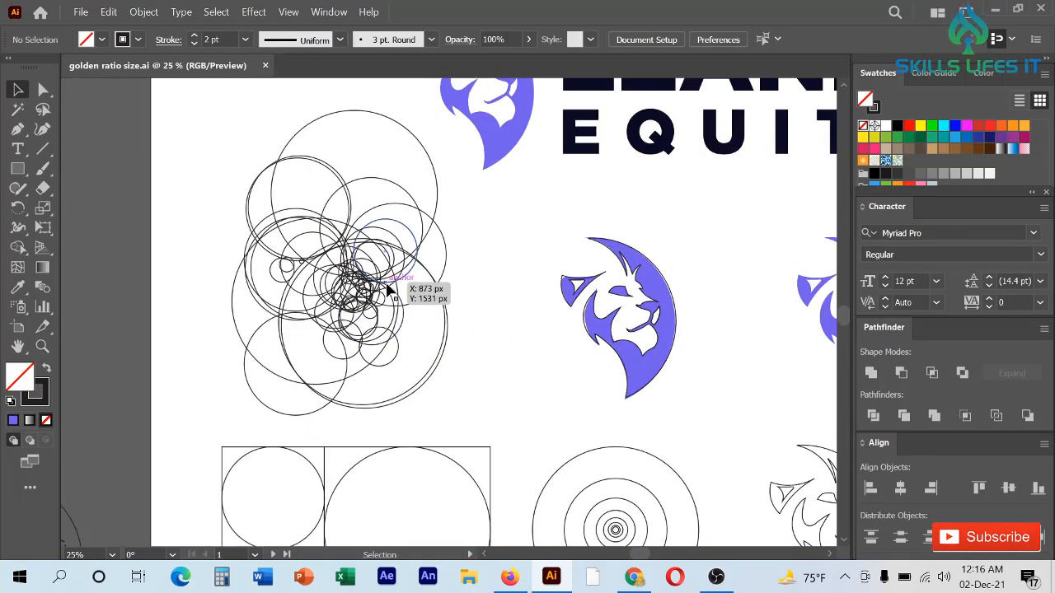
scroll(389, 289, down, 1)
scroll(389, 288, down, 1)
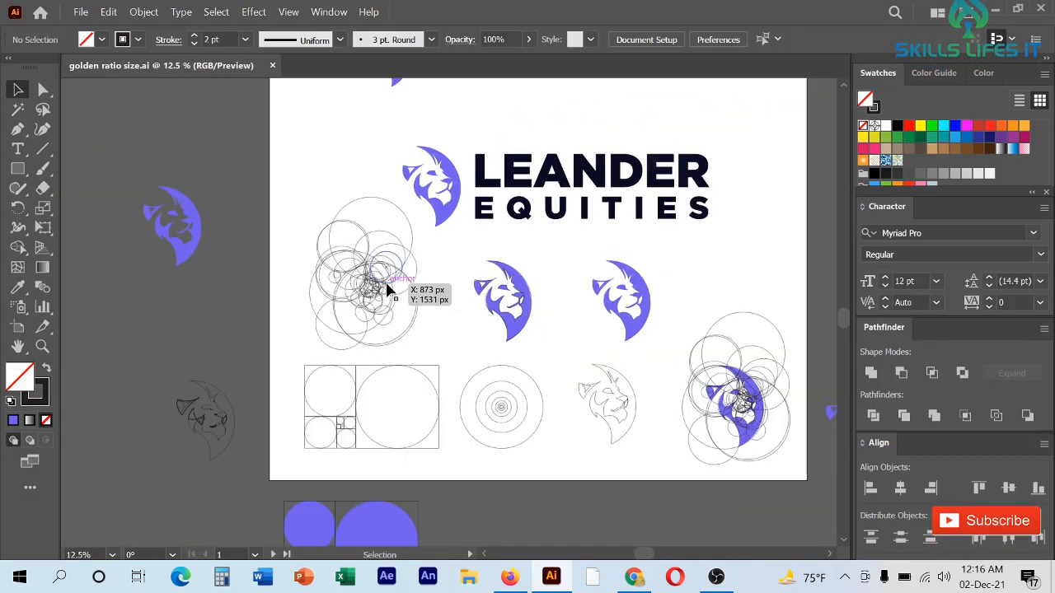
Examine how the construction circles laid over the purple lion follow its mane, ear and face curves
scroll(687, 409, up, 2)
scroll(605, 308, down, 1)
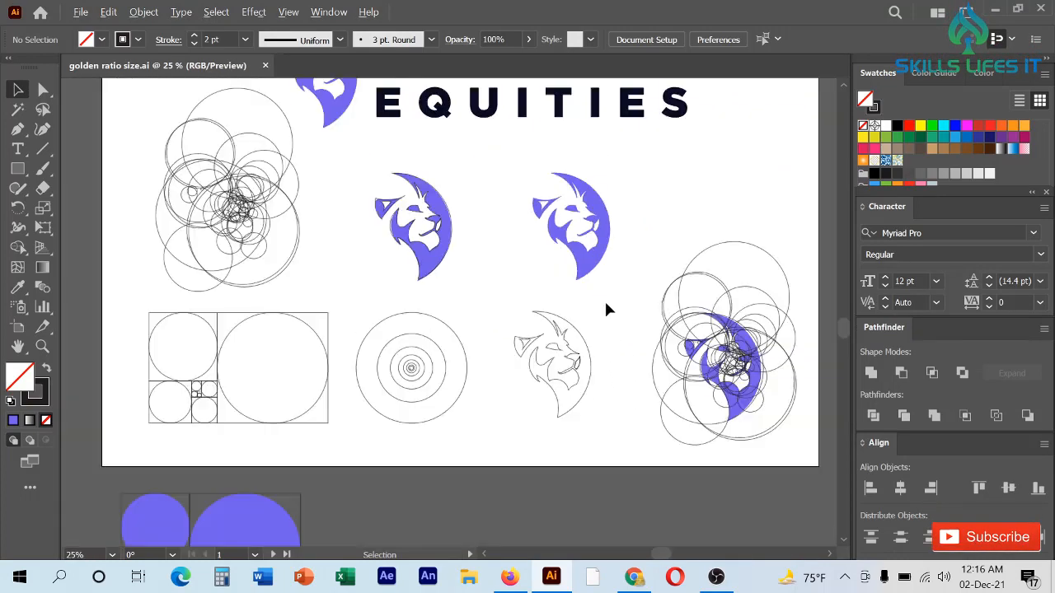
scroll(606, 309, up, 1)
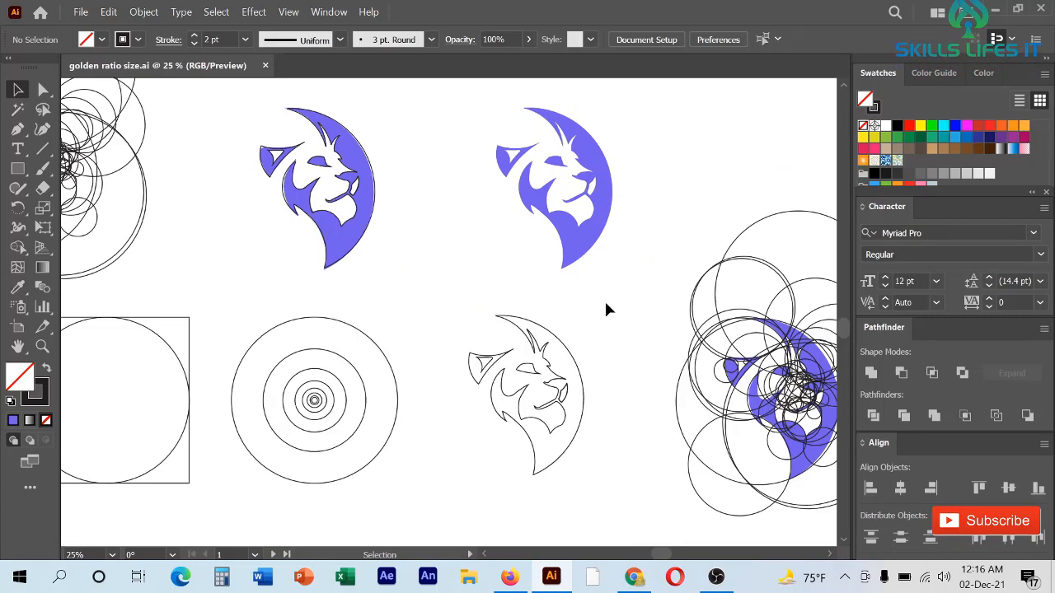
scroll(597, 306, down, 2)
scroll(675, 385, up, 3)
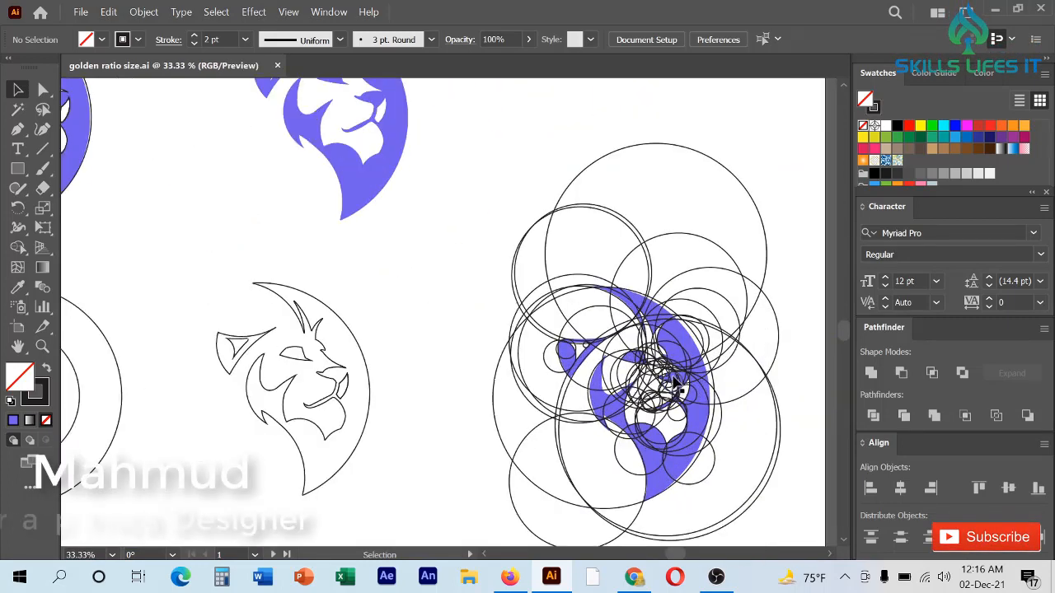
scroll(676, 386, up, 1)
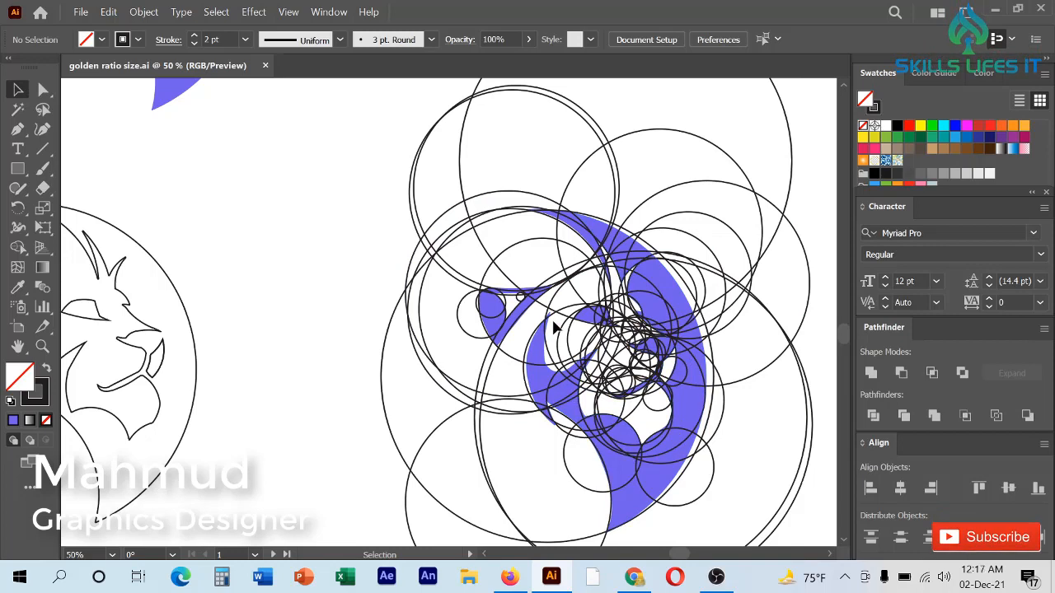
scroll(671, 387, down, 1)
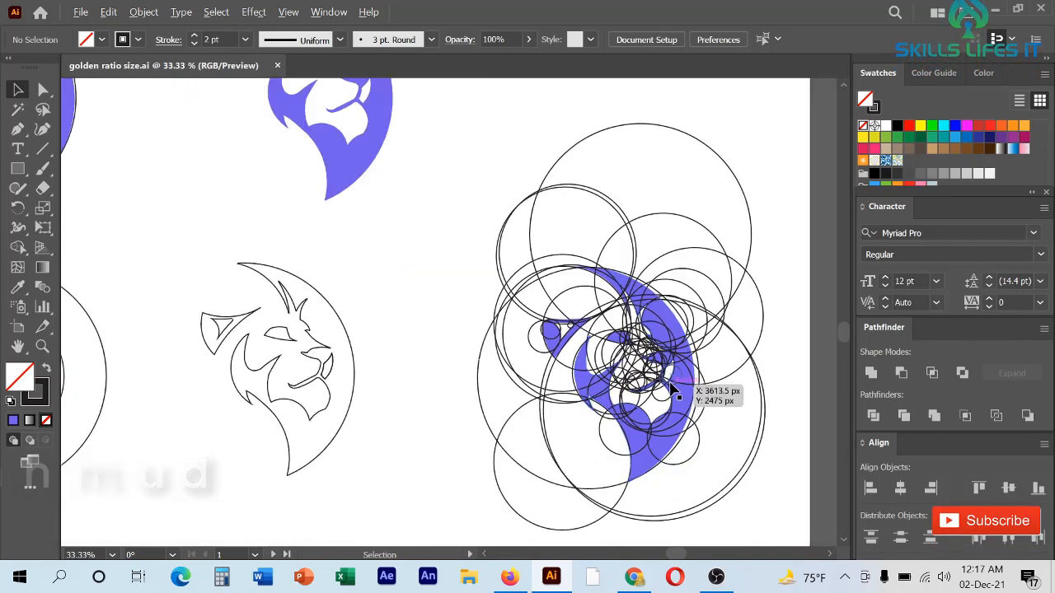
scroll(671, 387, down, 1)
scroll(302, 367, up, 1)
Select the lion outline and the solid purple lion in turn, and compare their curves with the outlined purple lion
drag(273, 244, 474, 493)
scroll(540, 405, down, 1)
scroll(540, 405, up, 1)
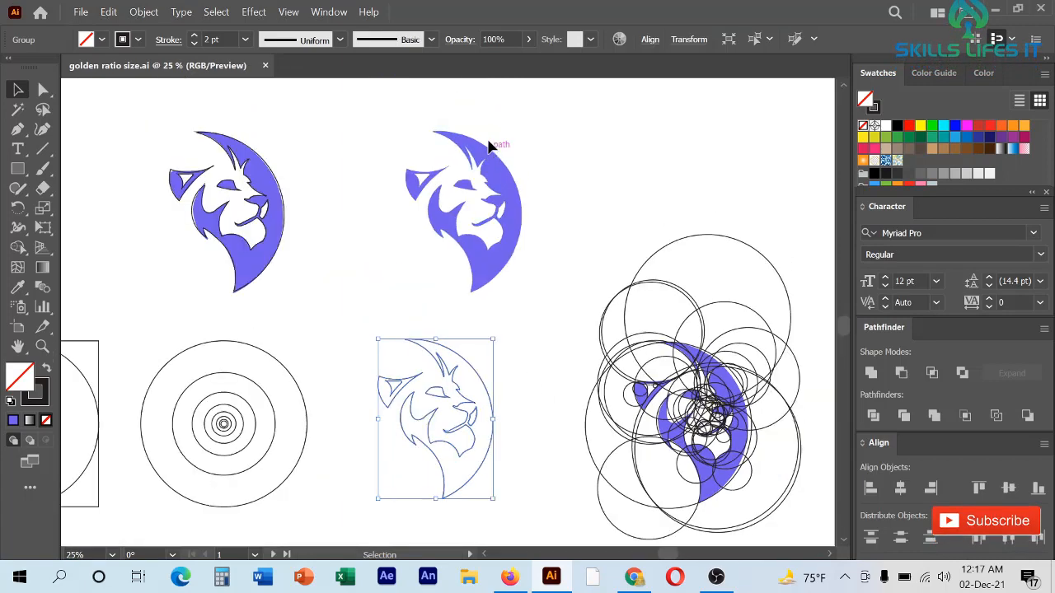
scroll(459, 162, up, 2)
drag(363, 170, 590, 370)
scroll(655, 348, down, 2)
scroll(377, 293, up, 3)
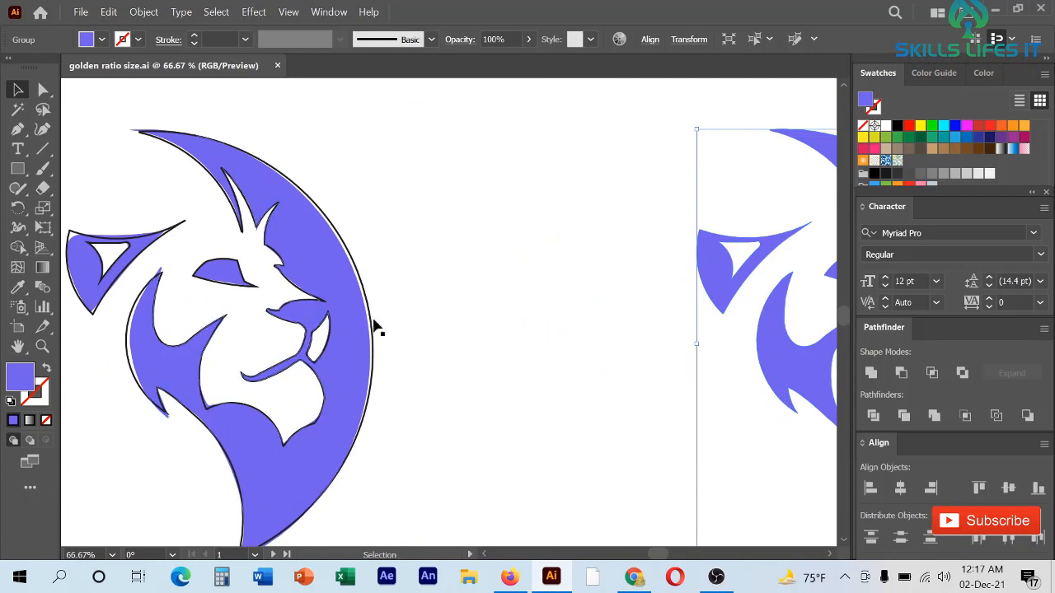
scroll(318, 309, down, 1)
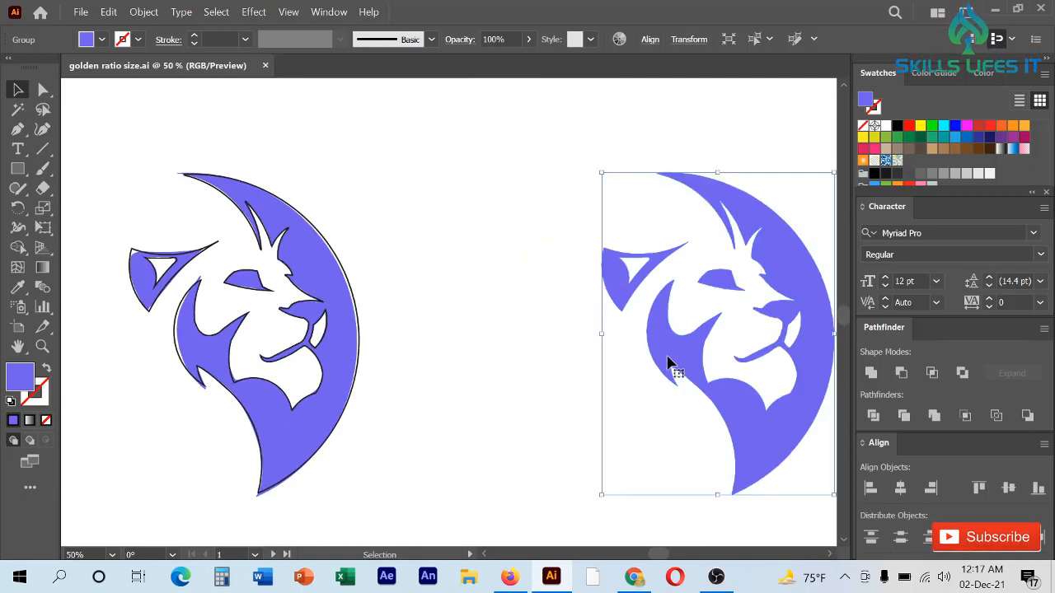
scroll(739, 350, up, 2)
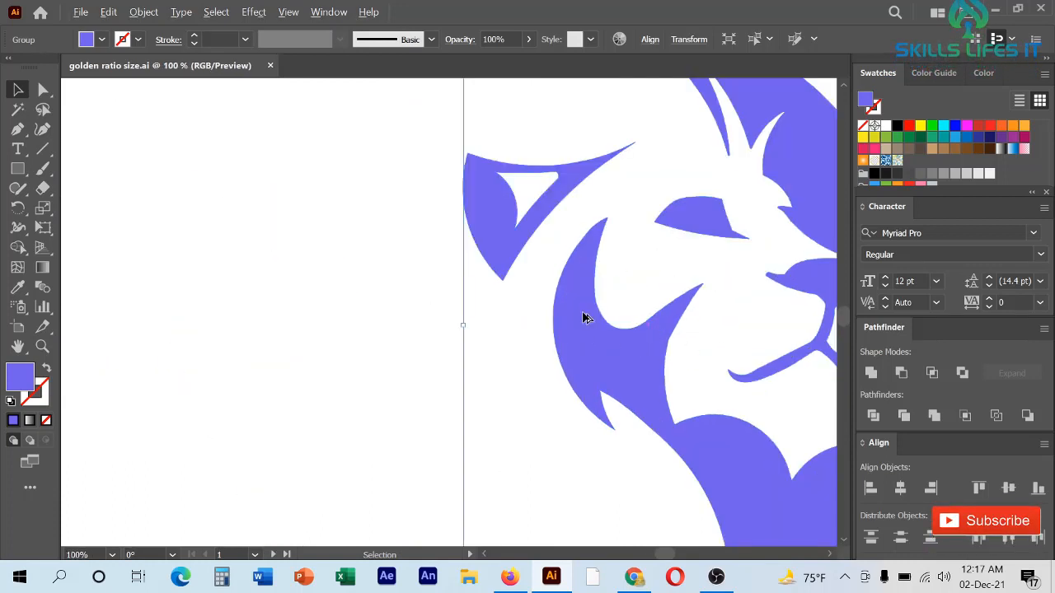
scroll(634, 311, up, 1)
scroll(577, 315, down, 3)
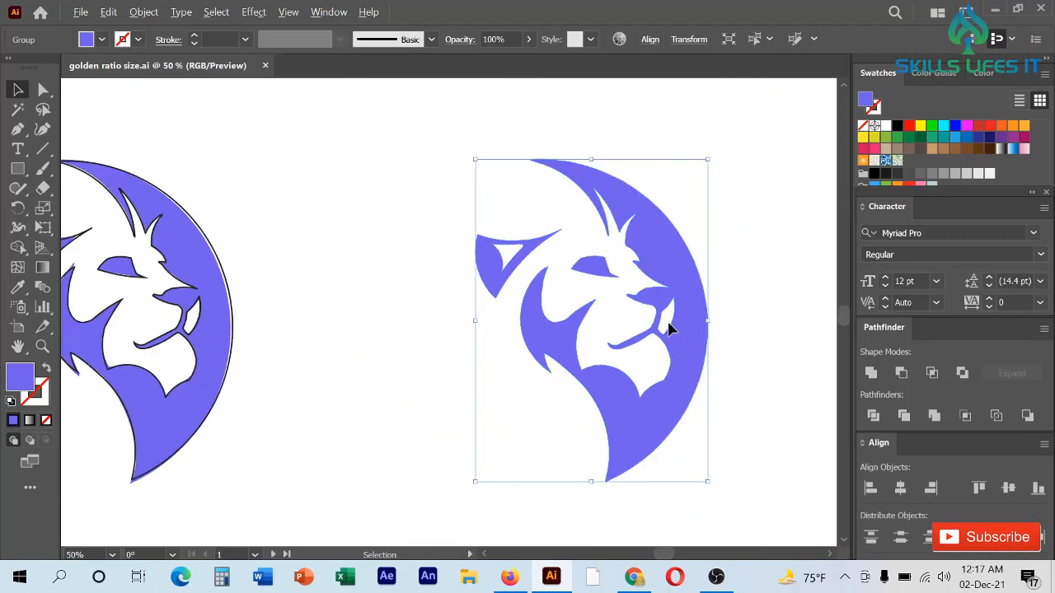
scroll(669, 328, up, 1)
scroll(621, 328, down, 4)
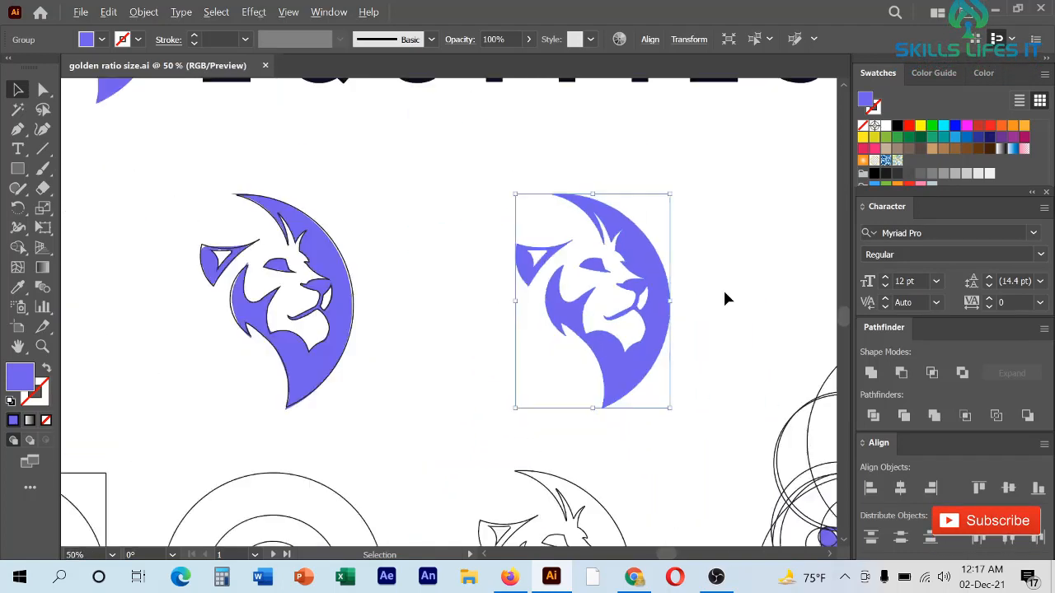
scroll(532, 282, down, 1)
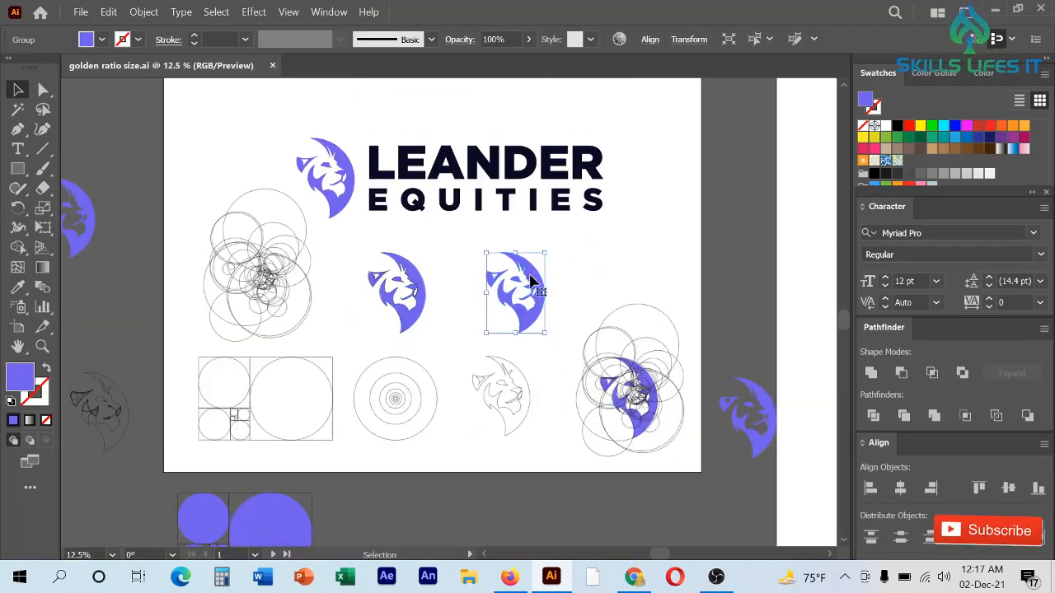